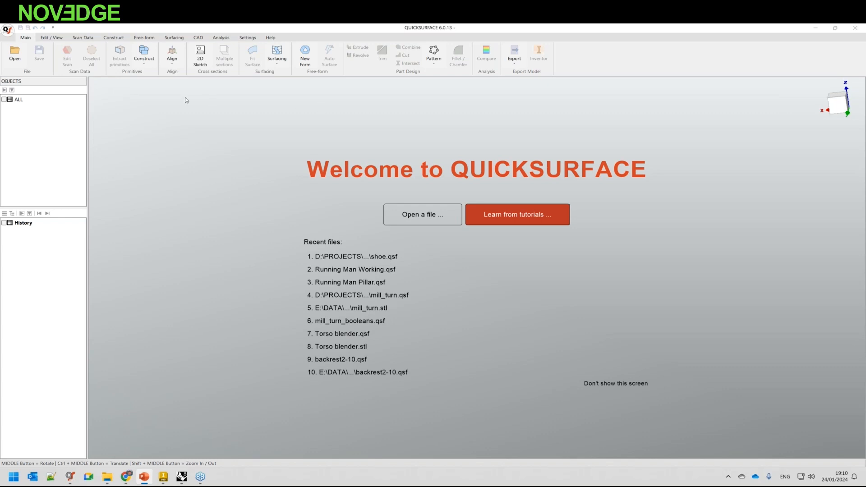
pyautogui.click(87, 39)
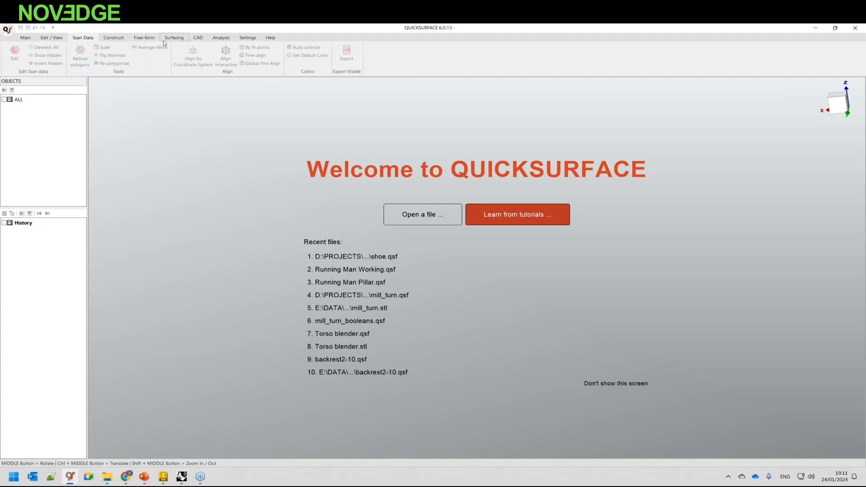
pyautogui.click(197, 38)
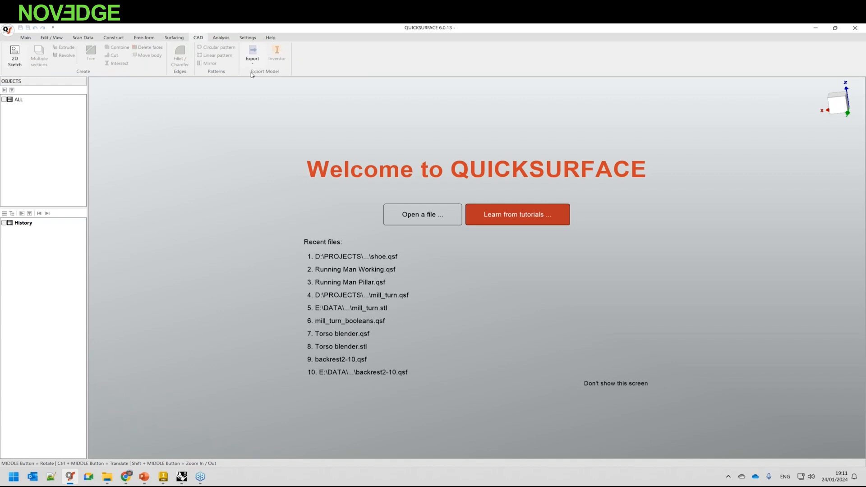
pyautogui.click(222, 40)
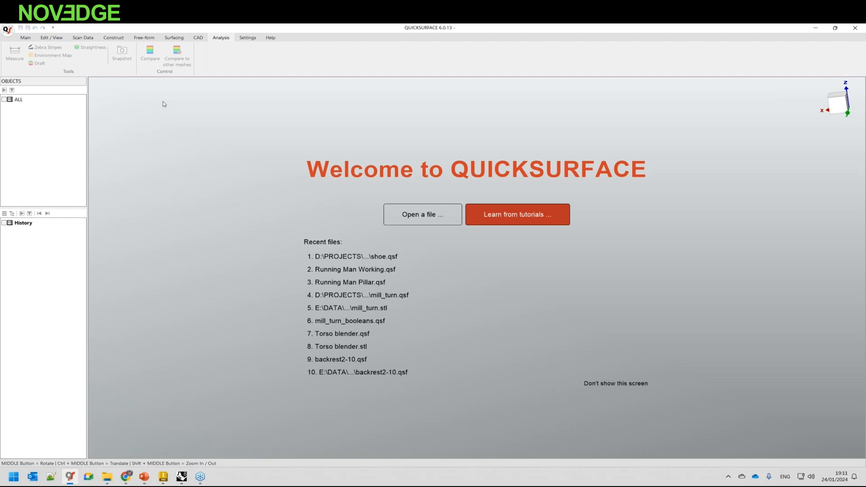
pyautogui.click(25, 37)
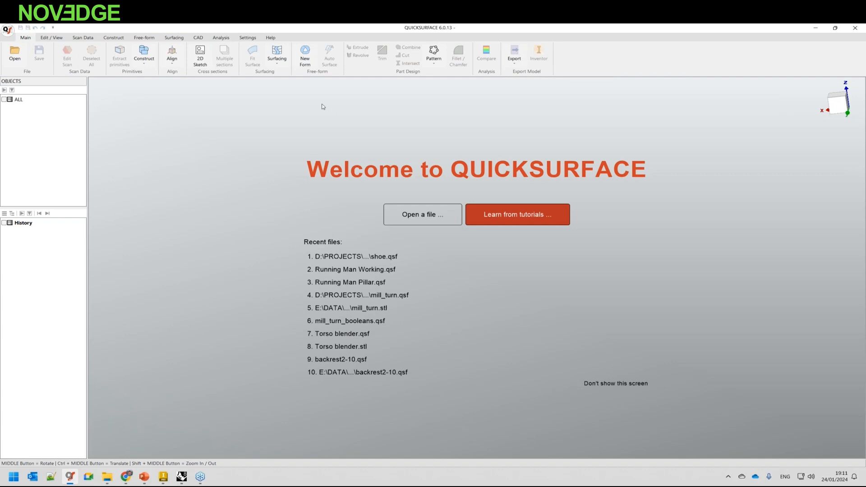
# Open the recent file shoe.qsf and view the shoe mesh from the side.
pyautogui.click(356, 256)
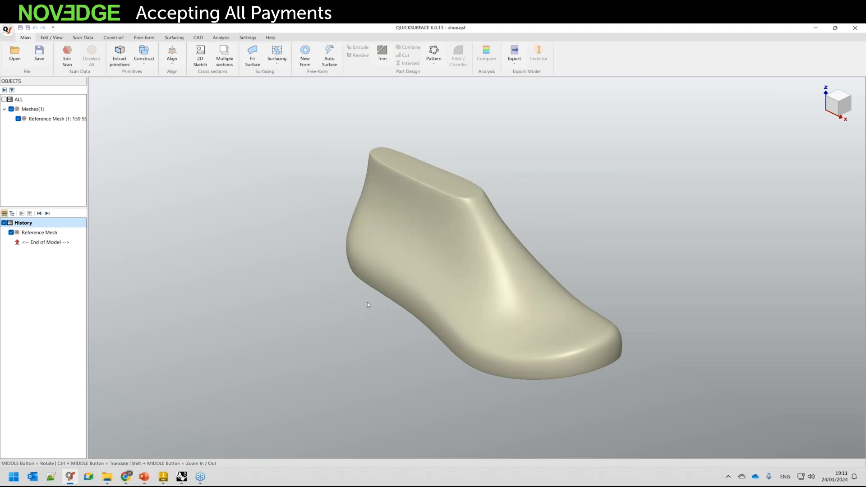
pyautogui.moveTo(386, 252); pyautogui.dragTo(479, 218, button='middle')
pyautogui.scroll(2, 517, 274)
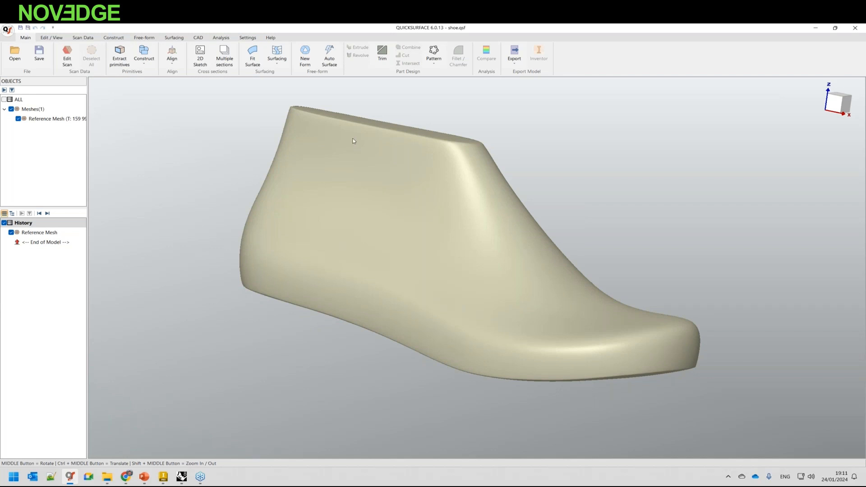
# Create an auto surface on the shoe mesh using the Feature aligned algorithm, Medium quads count, Balanced feature details and no symmetry.
pyautogui.click(329, 55)
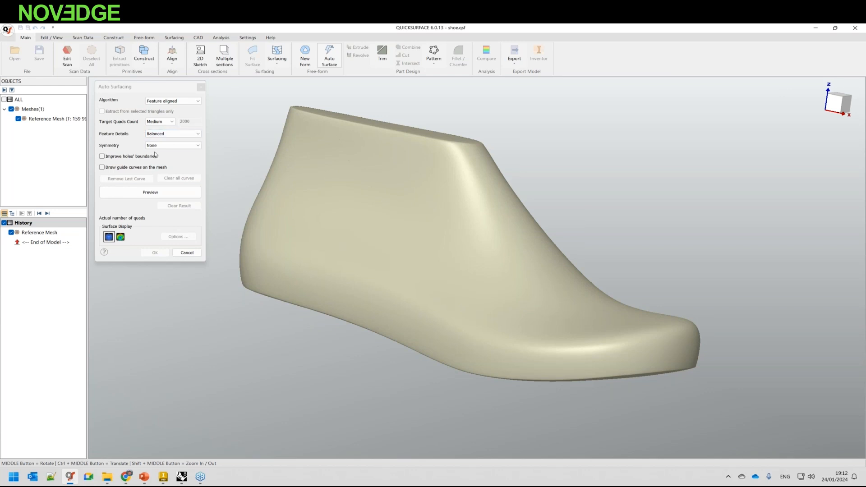
pyautogui.click(171, 135)
pyautogui.click(173, 136)
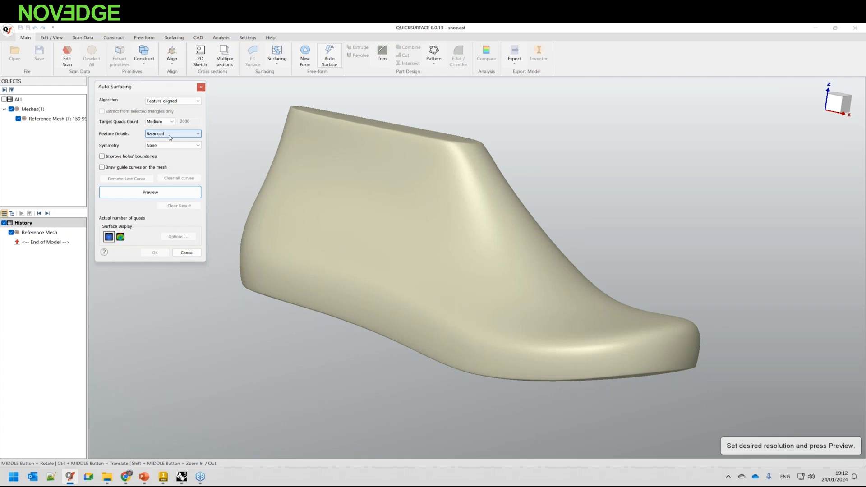
pyautogui.moveTo(372, 215); pyautogui.dragTo(315, 289, button='middle')
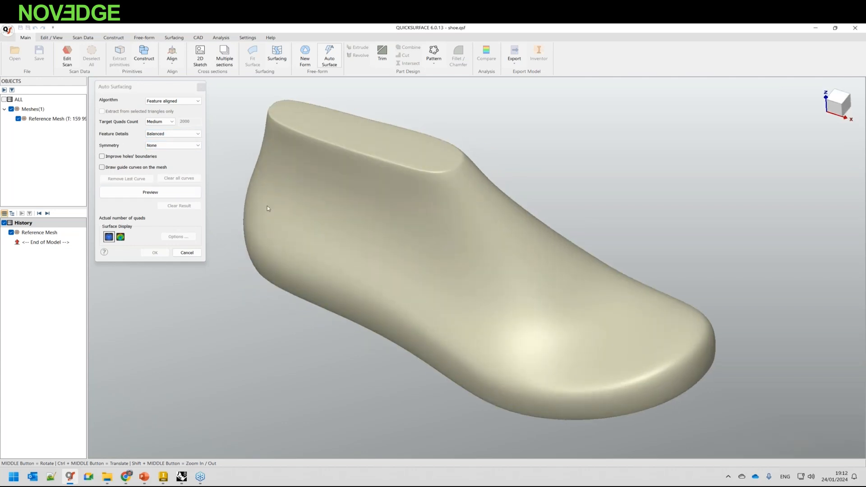
pyautogui.click(151, 193)
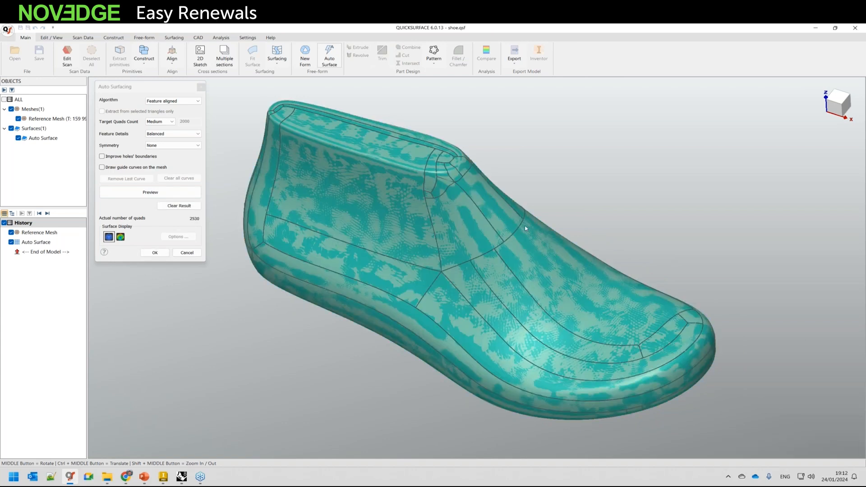
pyautogui.moveTo(466, 305)
pyautogui.mouseDown(button='middle')
pyautogui.moveTo(472, 284)
pyautogui.moveTo(456, 270)
pyautogui.mouseUp(button='middle')
pyautogui.click(155, 252)
pyautogui.click(155, 253)
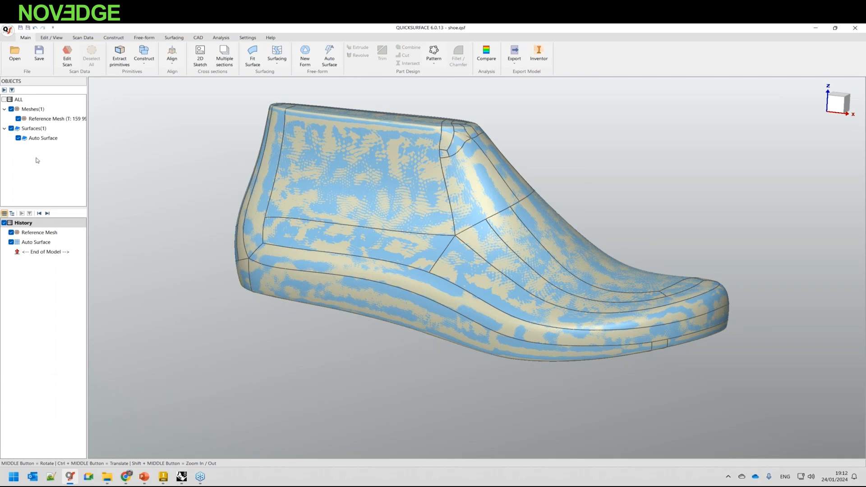
# Open the shoe's Auto Surface for editing and examine its quad grid up close along the side.
pyautogui.click(38, 243)
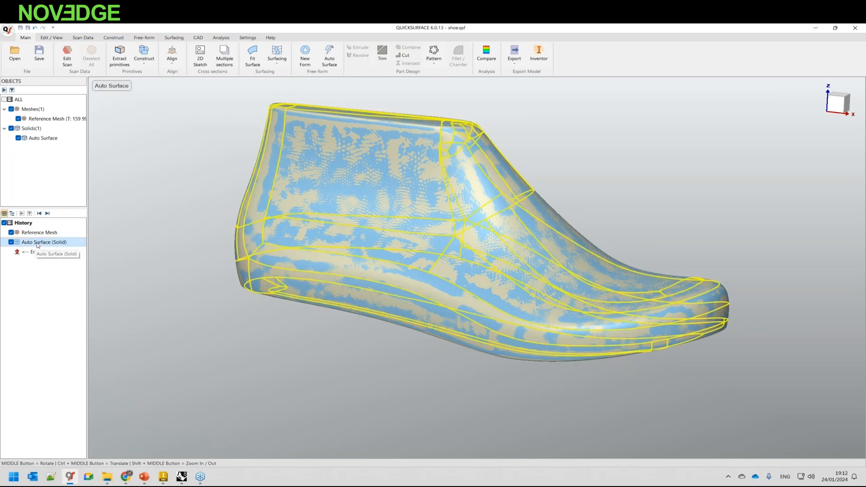
pyautogui.rightClick(38, 245)
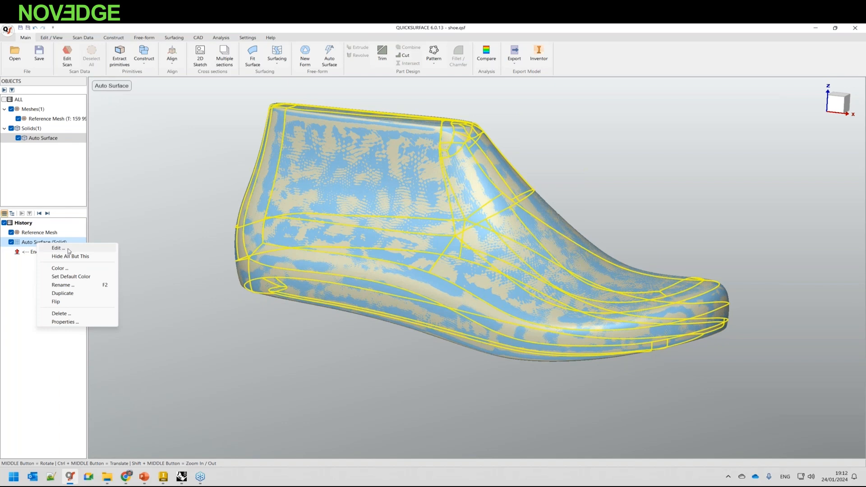
pyautogui.click(58, 248)
pyautogui.moveTo(336, 374); pyautogui.dragTo(432, 400, button='middle')
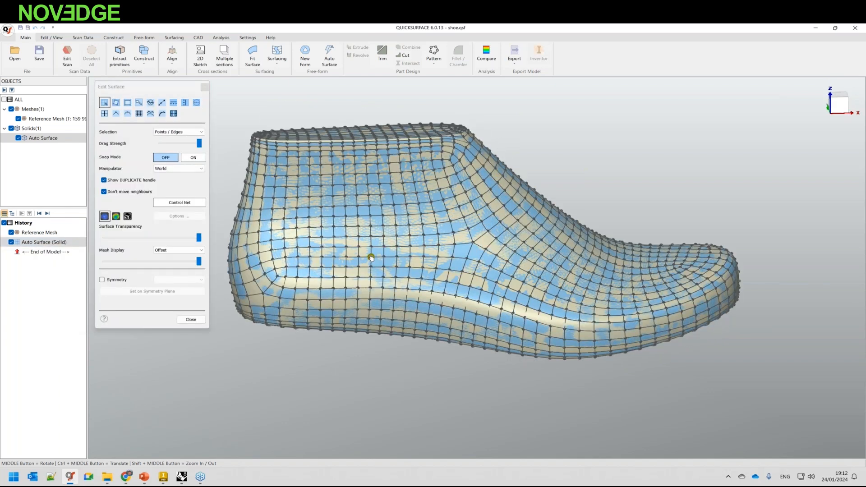
pyautogui.scroll(3, 370, 258)
pyautogui.scroll(3, 372, 257)
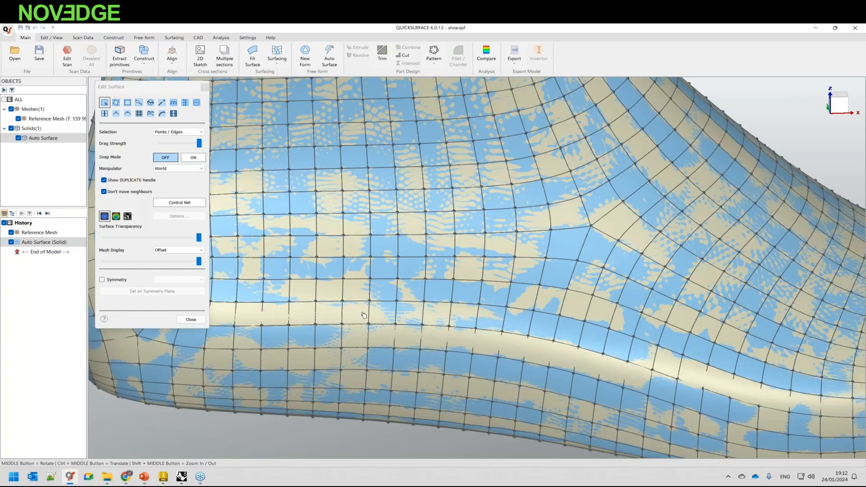
pyautogui.moveTo(364, 315); pyautogui.dragTo(347, 311, button='middle')
# Display the surface's deviation colour map with the Reference Mesh hidden, check the whole shoe, and close the surface editing.
pyautogui.click(115, 217)
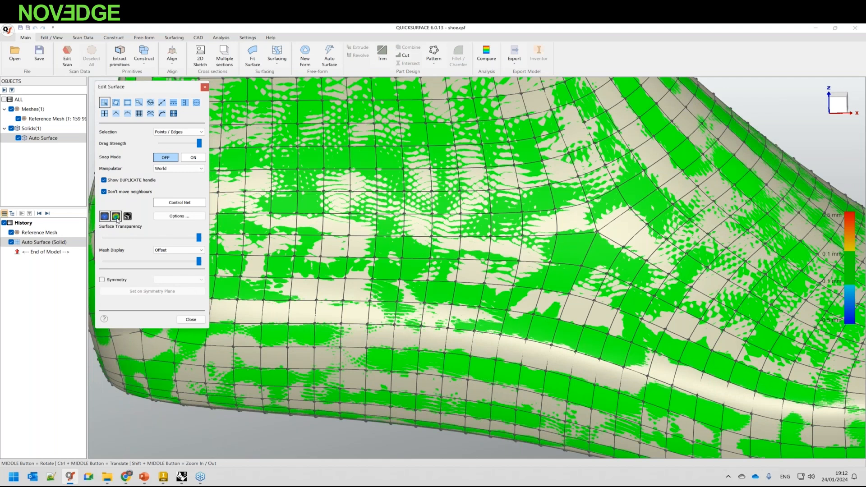
pyautogui.moveTo(360, 271); pyautogui.dragTo(351, 267, button='middle')
pyautogui.click(18, 119)
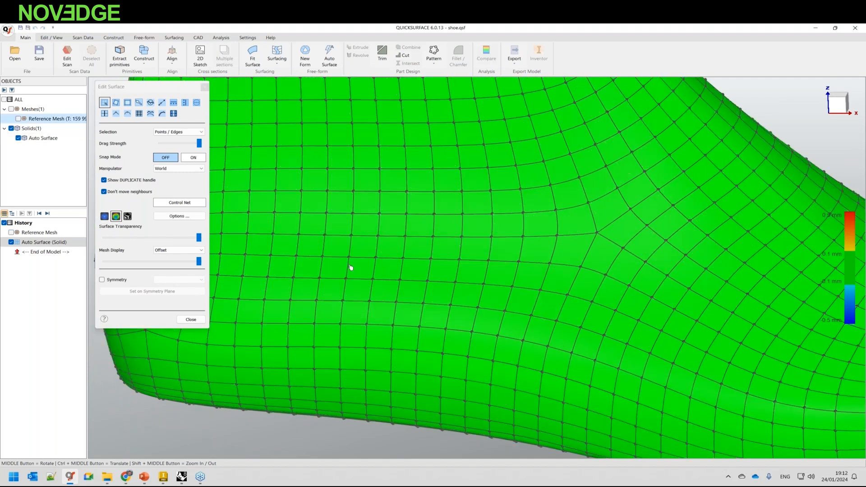
pyautogui.scroll(-5, 351, 268)
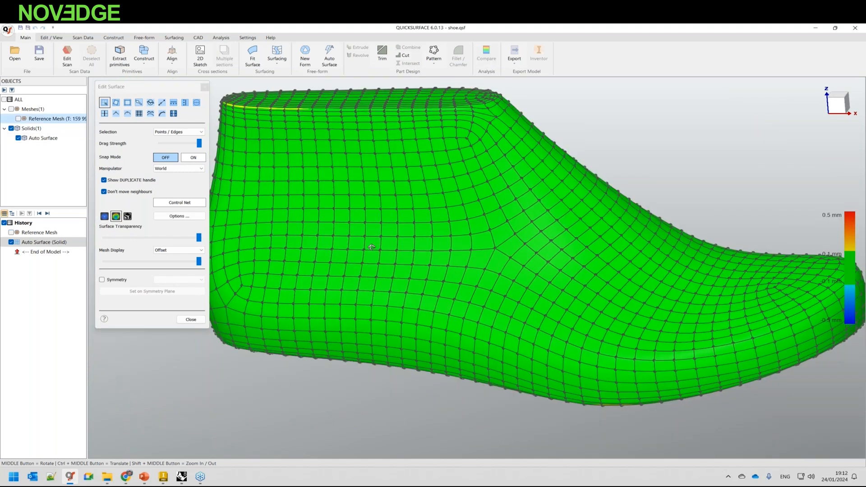
pyautogui.click(190, 320)
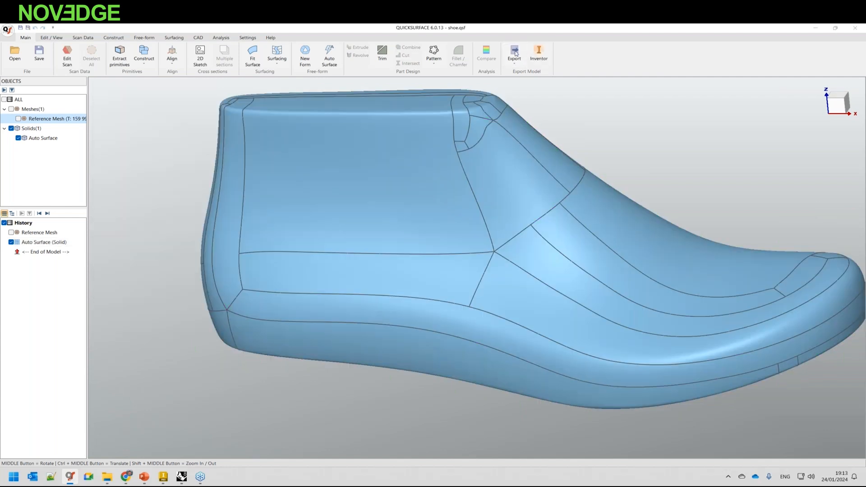
# Export the shoe solid as shoe.stp in STEP AP242, DIS version format.
pyautogui.click(514, 52)
pyautogui.click(322, 296)
pyautogui.click(320, 296)
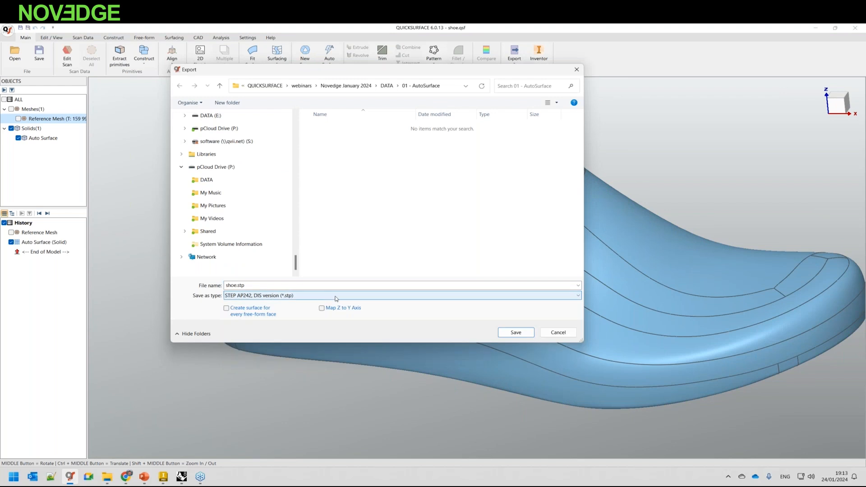
pyautogui.click(515, 333)
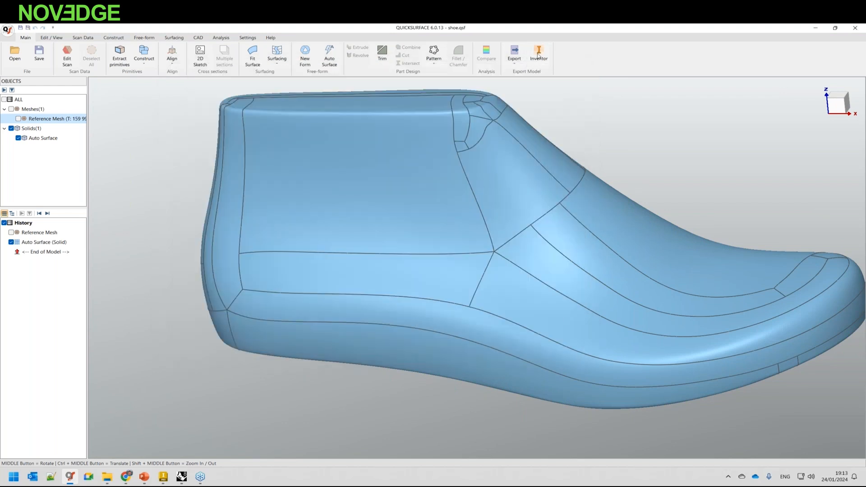
# Transfer the shoe model to Autodesk Inventor and view the stitched solid from the side.
pyautogui.click(539, 59)
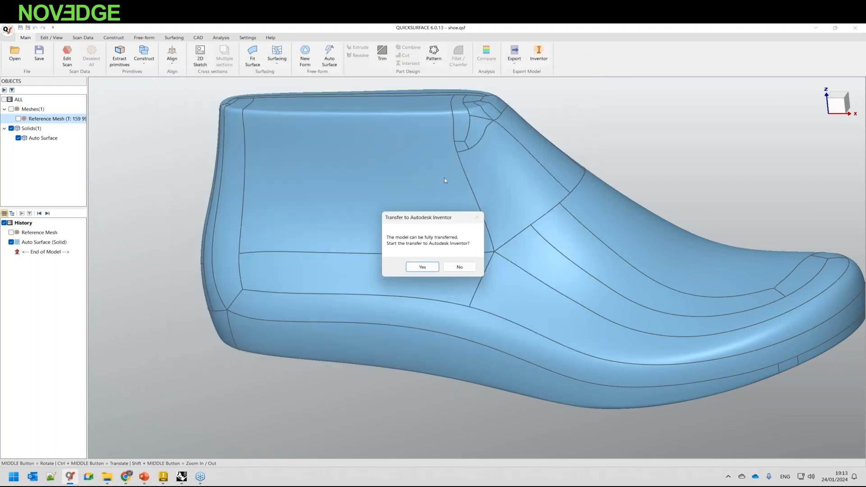
pyautogui.click(422, 267)
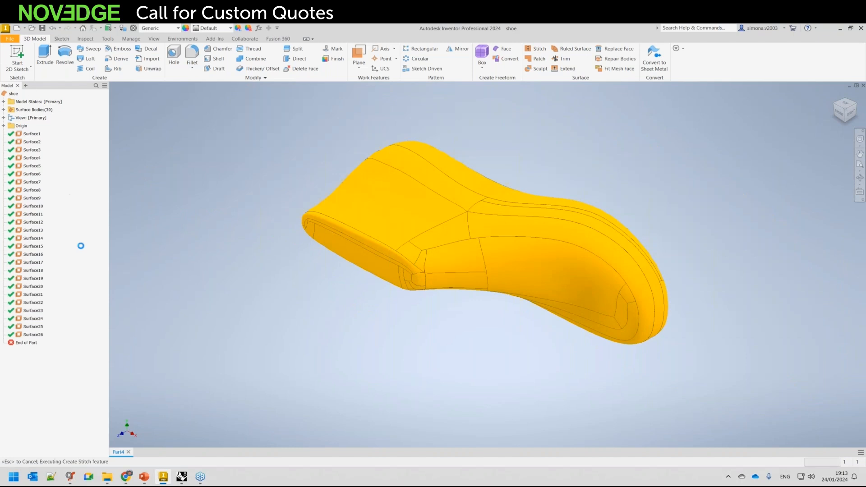
pyautogui.keyDown('shift'); pyautogui.moveTo(428, 311); pyautogui.dragTo(586, 214, button='middle'); pyautogui.keyUp('shift')
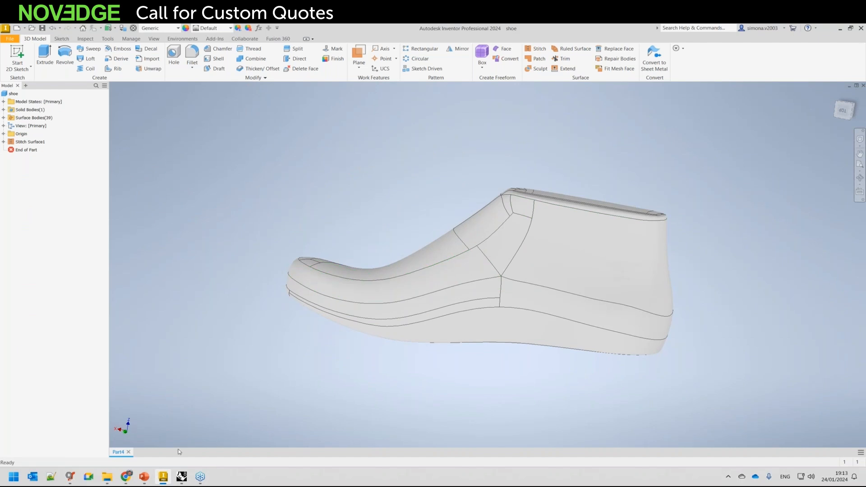
# Switch back to QUICKSURFACE and open Torso blender.qsf from the 01 - AutoSurface folder without saving the changes to shoe.qsf.
pyautogui.click(70, 477)
pyautogui.click(451, 263)
pyautogui.moveTo(389, 335); pyautogui.dragTo(394, 226, button='middle')
pyautogui.hotkey('alt', 'F4')
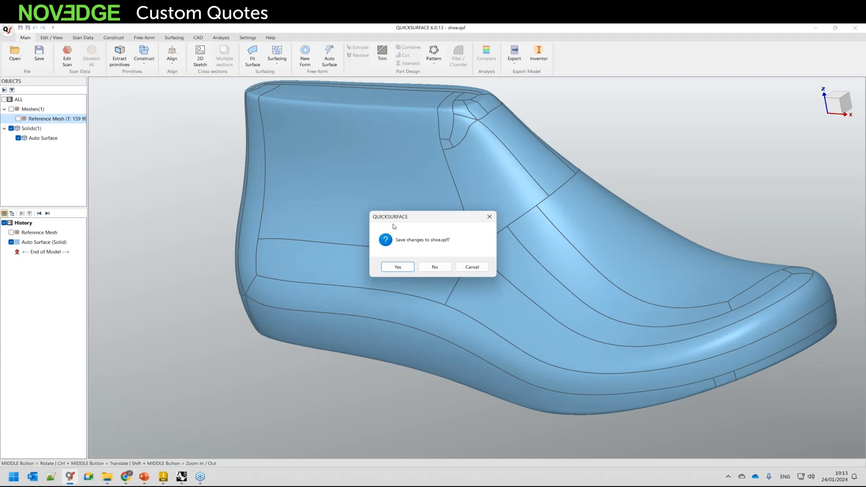
pyautogui.click(428, 268)
pyautogui.click(325, 167)
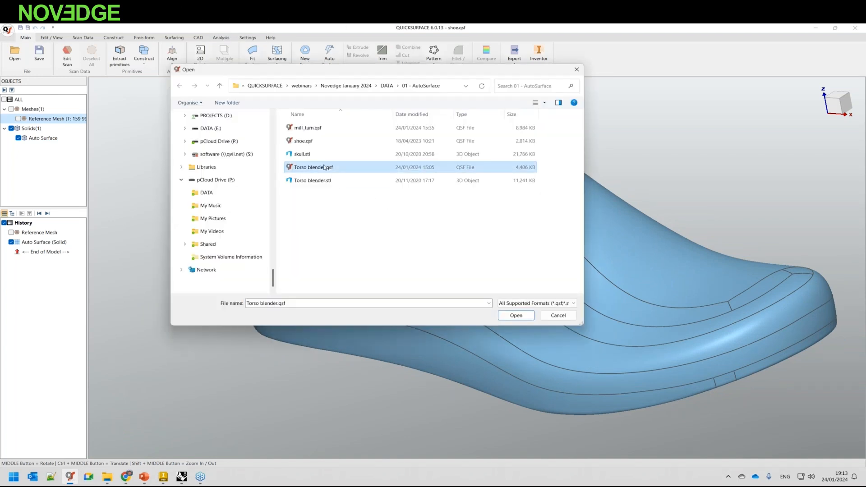
pyautogui.doubleClick(324, 168)
# Hide the solids and show only the Torso blender mesh to view it from the front.
pyautogui.moveTo(548, 337); pyautogui.dragTo(690, 253, button='middle')
pyautogui.click(11, 128)
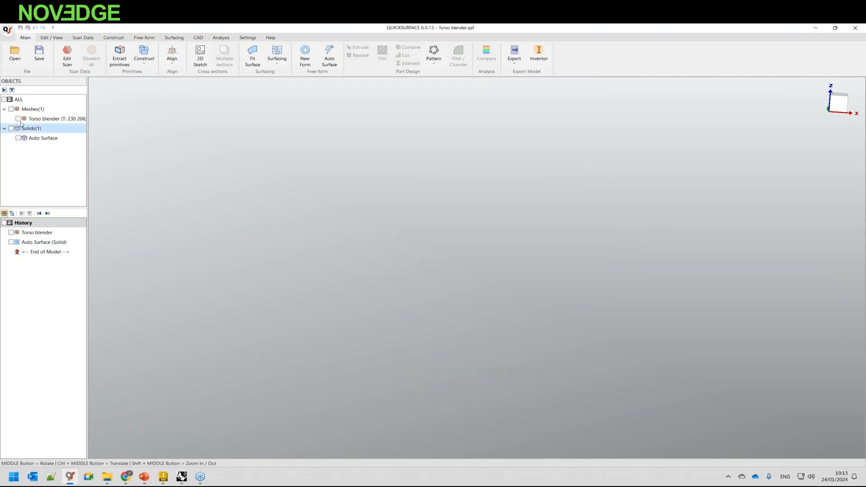
pyautogui.click(18, 118)
pyautogui.moveTo(359, 244); pyautogui.dragTo(376, 246, button='middle')
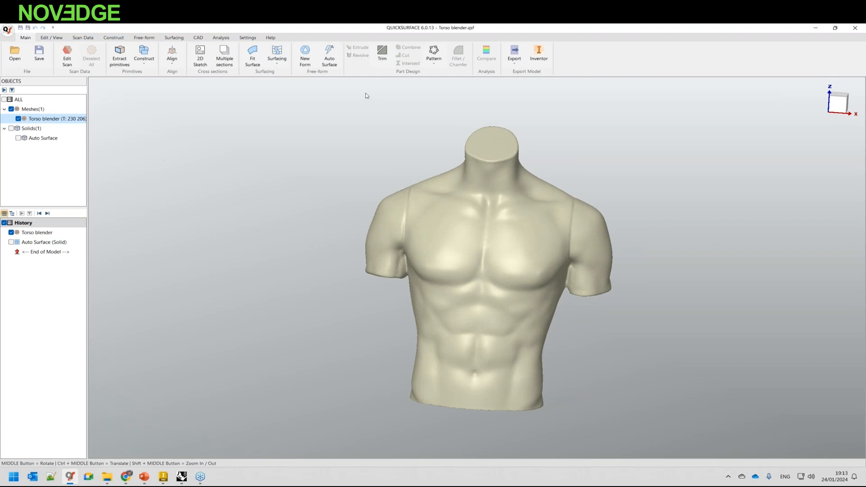
# Hide the torso mesh, show the Auto Surface solid instead, and look at its surface patches.
pyautogui.click(18, 119)
pyautogui.click(11, 129)
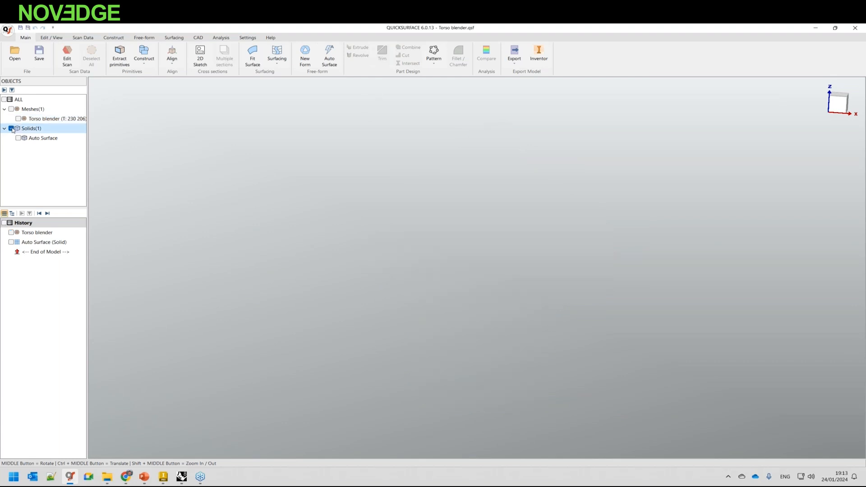
pyautogui.moveTo(393, 279); pyautogui.dragTo(383, 259, button='middle')
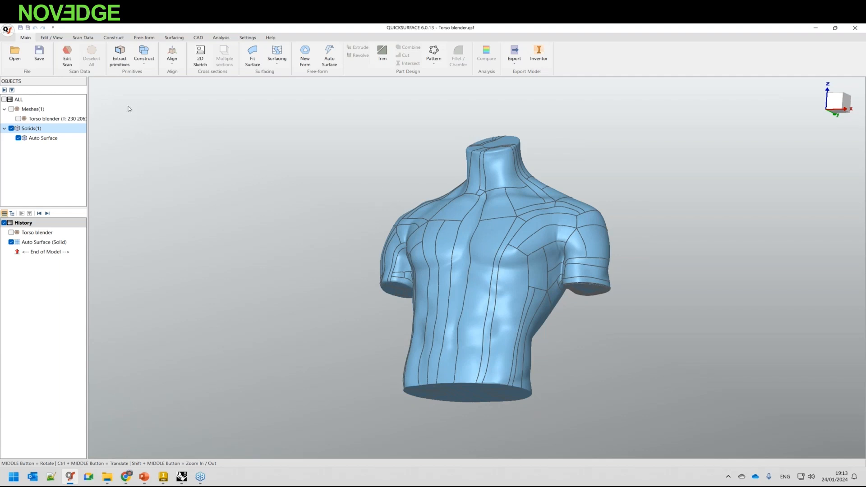
# Open mill_turn.qsf without saving the changes to the torso file.
pyautogui.click(15, 53)
pyautogui.click(434, 268)
pyautogui.doubleClick(316, 129)
# Examine the mill_turn mesh from several angles, including its flange, rectangular window, screw holes and block edges.
pyautogui.moveTo(514, 280); pyautogui.dragTo(408, 293, button='middle')
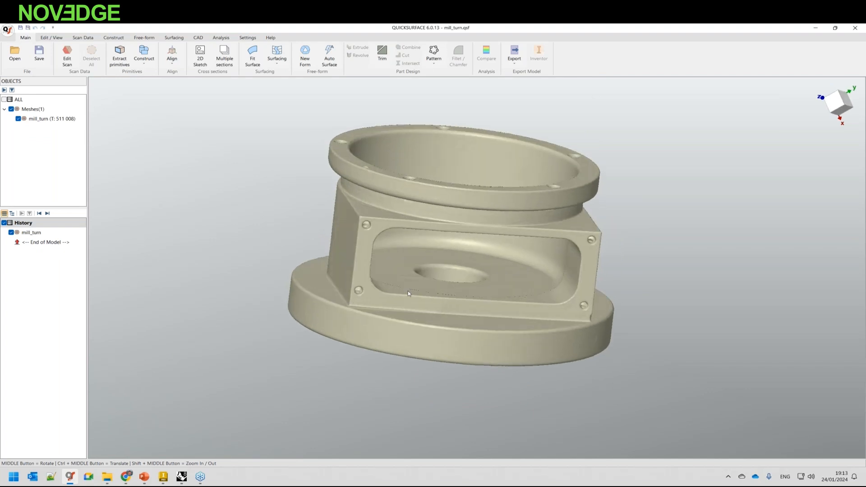
pyautogui.moveTo(519, 339); pyautogui.dragTo(444, 324, button='middle')
pyautogui.moveTo(448, 243); pyautogui.dragTo(468, 238, button='middle')
pyautogui.scroll(10, 540, 315)
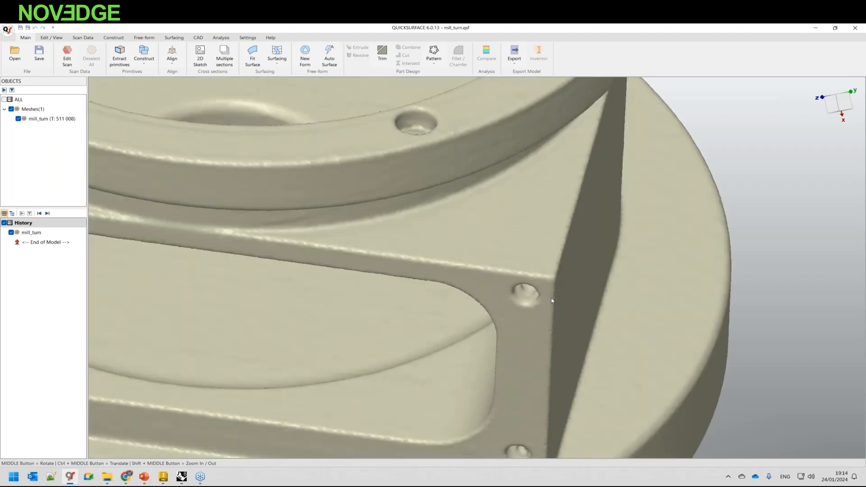
pyautogui.scroll(-10, 478, 289)
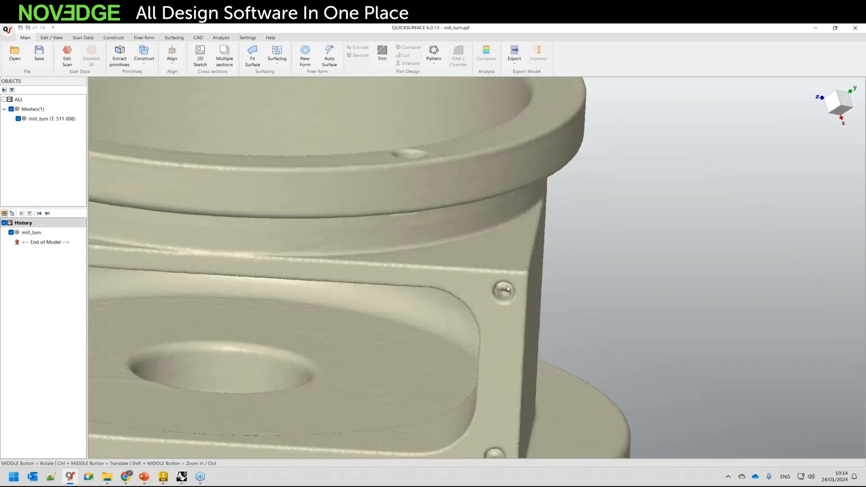
pyautogui.moveTo(476, 305); pyautogui.dragTo(560, 376, button='middle')
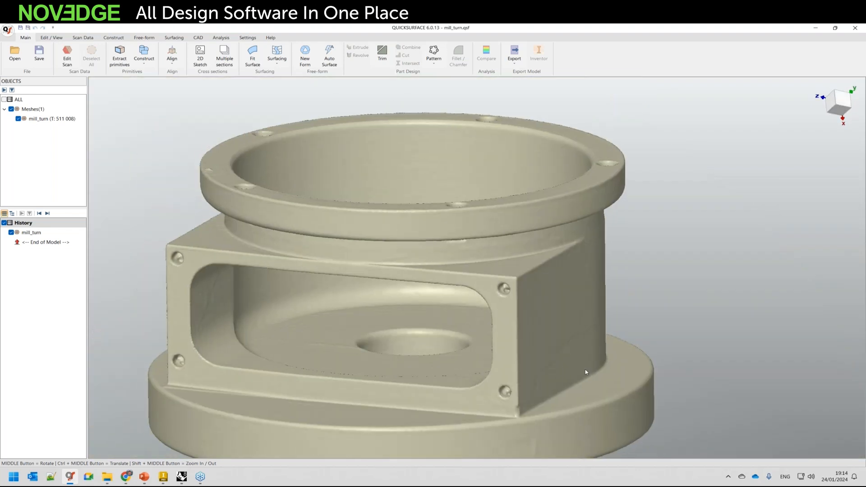
pyautogui.scroll(-2, 545, 298)
pyautogui.scroll(10, 536, 367)
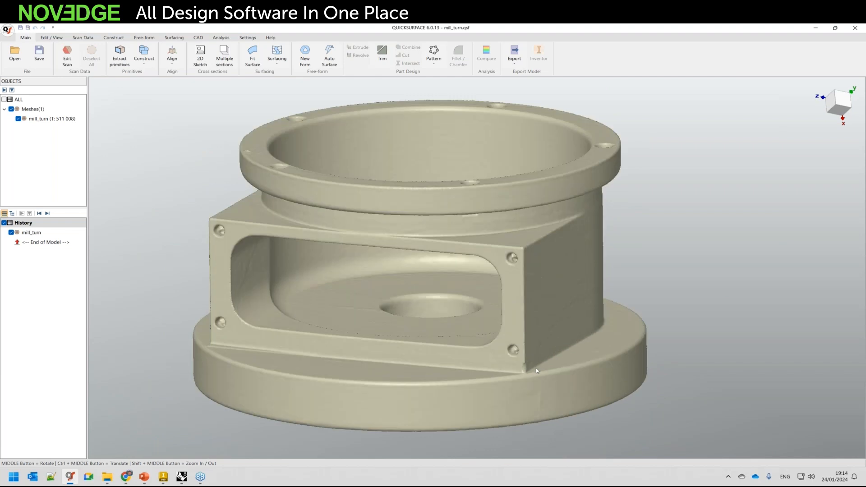
# Try to auto surface the mill_turn mesh with Medium target quads and Highest feature details.
pyautogui.scroll(-10, 519, 353)
pyautogui.scroll(-4, 529, 344)
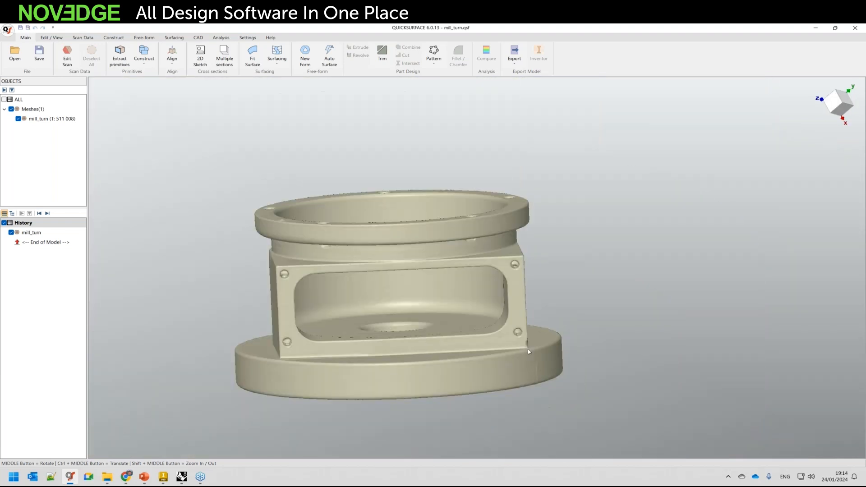
pyautogui.moveTo(405, 348)
pyautogui.mouseDown(button='middle')
pyautogui.moveTo(402, 356)
pyautogui.moveTo(492, 334)
pyautogui.moveTo(486, 347)
pyautogui.moveTo(497, 350)
pyautogui.mouseUp(button='middle')
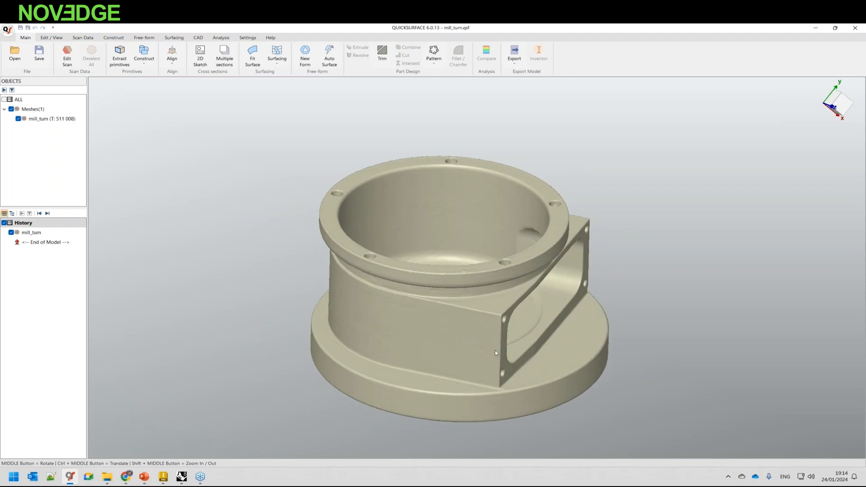
pyautogui.click(329, 56)
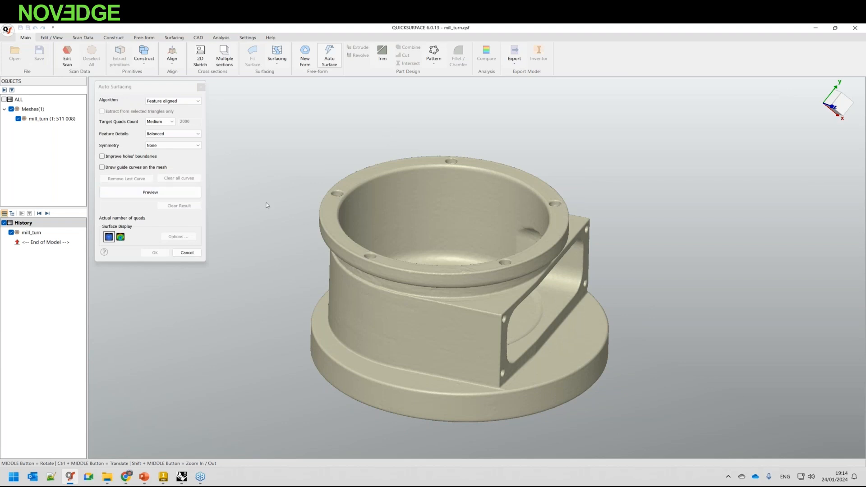
pyautogui.moveTo(489, 212); pyautogui.dragTo(490, 248, button='middle')
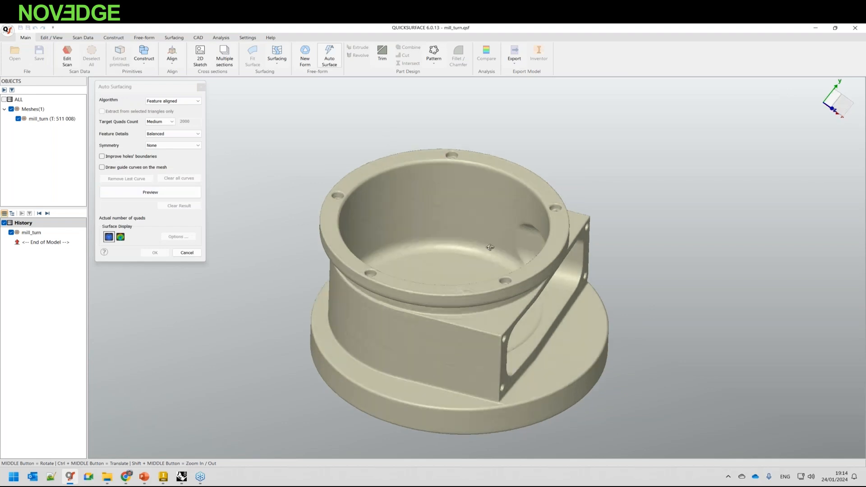
pyautogui.click(174, 134)
pyautogui.click(179, 156)
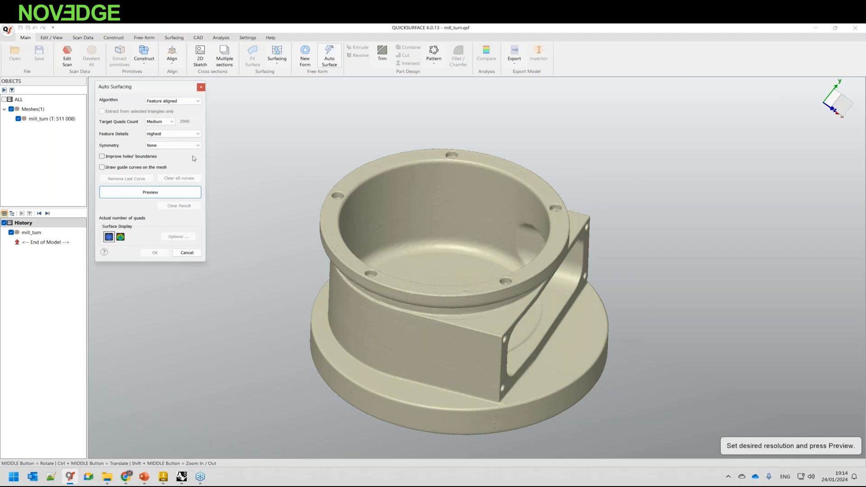
pyautogui.click(168, 194)
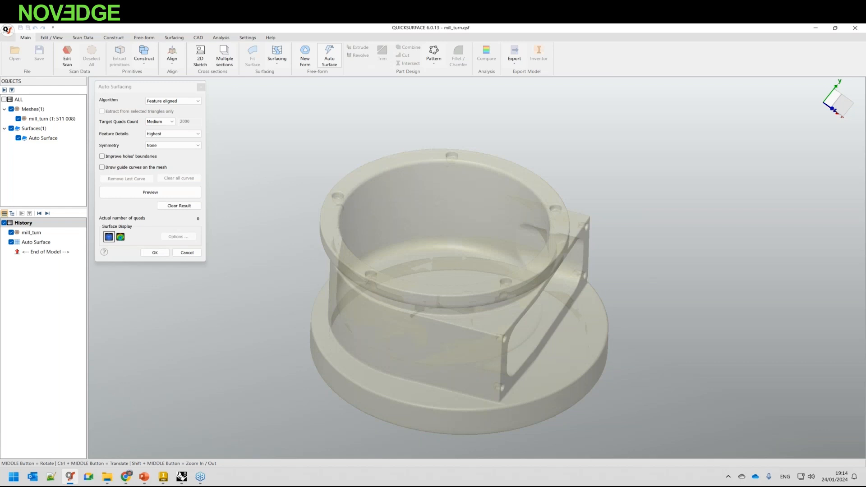
pyautogui.moveTo(458, 217); pyautogui.dragTo(455, 198, button='middle')
pyautogui.click(151, 192)
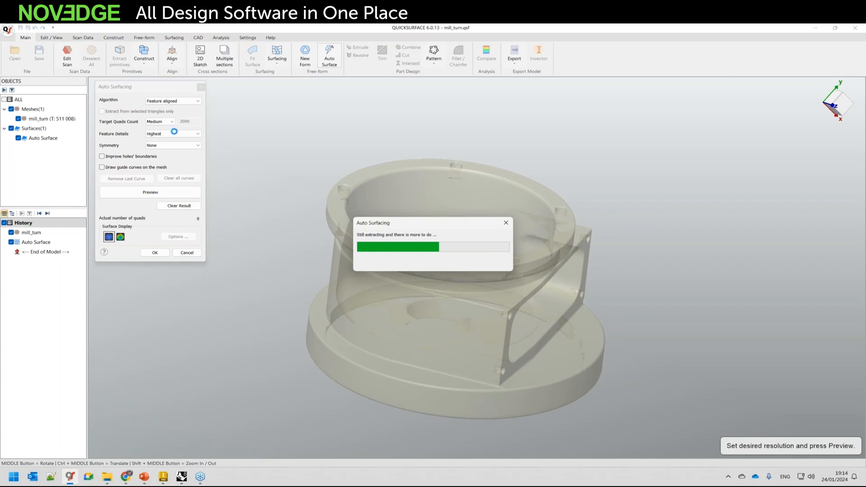
pyautogui.click(187, 252)
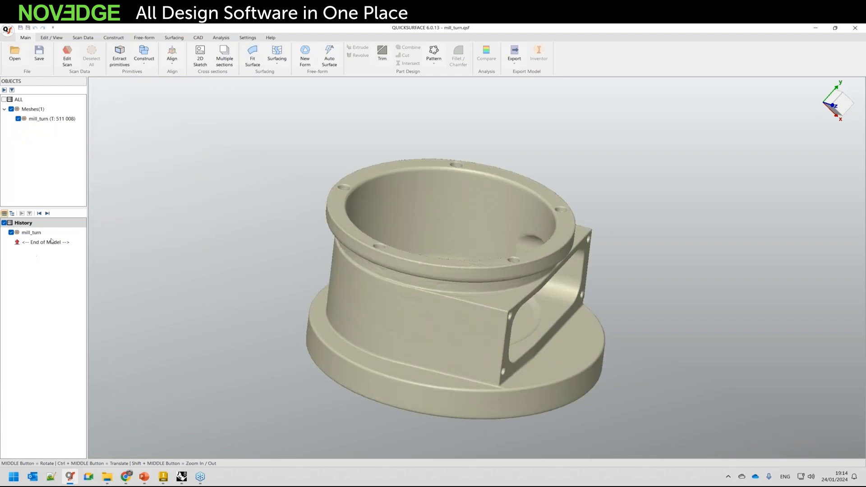
# Try auto surfacing the mill_turn mesh again with the target quads count set to Fine and feature details to Highest.
pyautogui.click(329, 54)
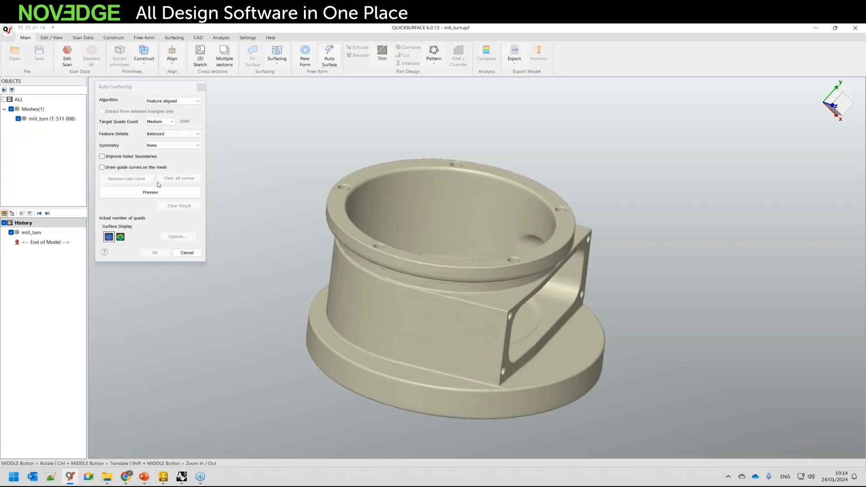
pyautogui.click(172, 121)
pyautogui.click(171, 139)
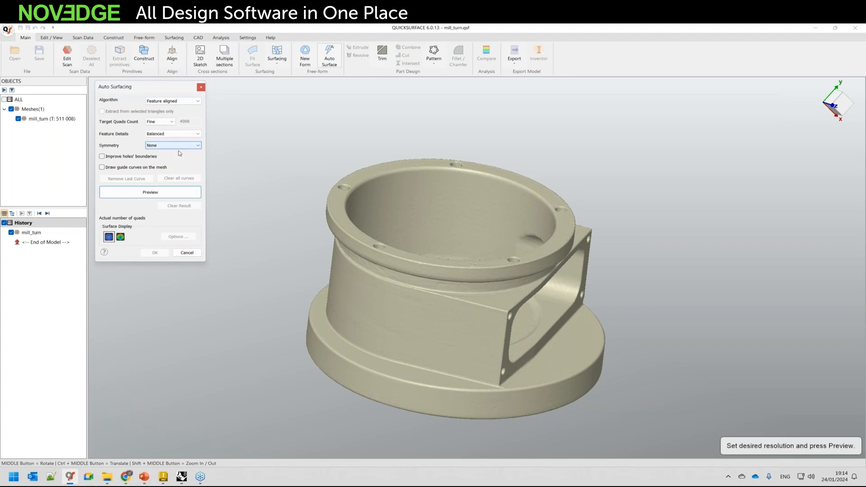
pyautogui.click(173, 133)
pyautogui.click(162, 156)
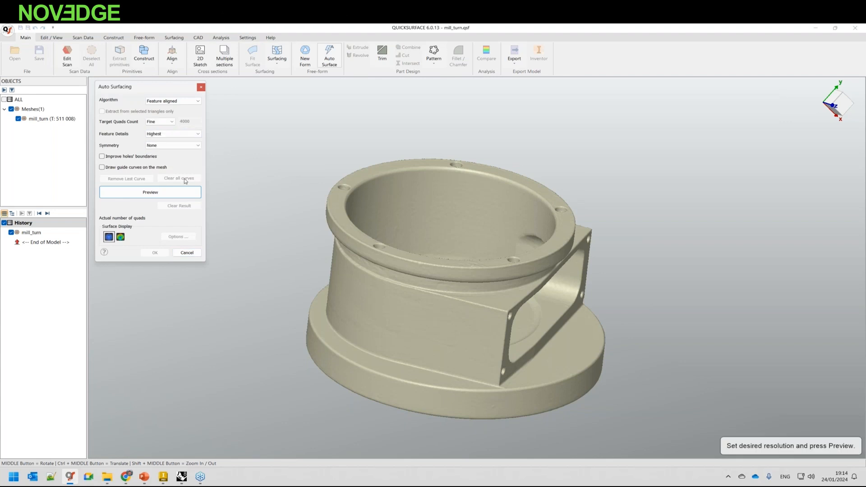
pyautogui.click(135, 197)
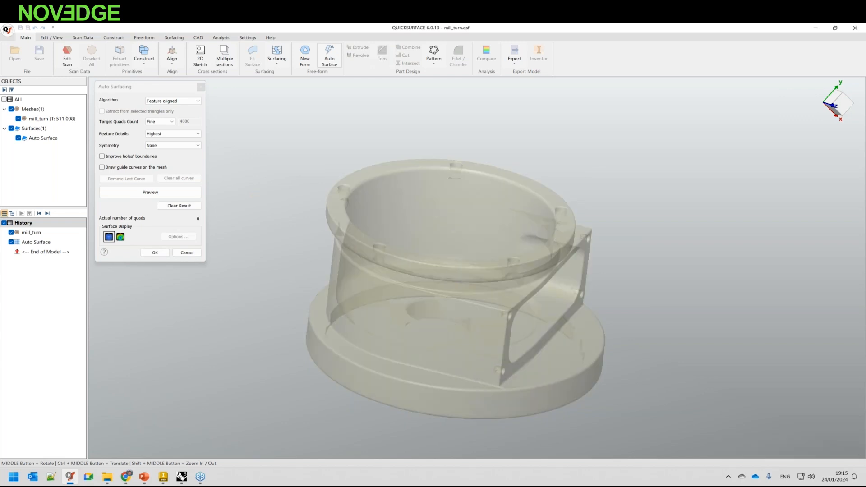
pyautogui.moveTo(465, 266); pyautogui.dragTo(511, 325, button='middle')
pyautogui.scroll(2, 512, 326)
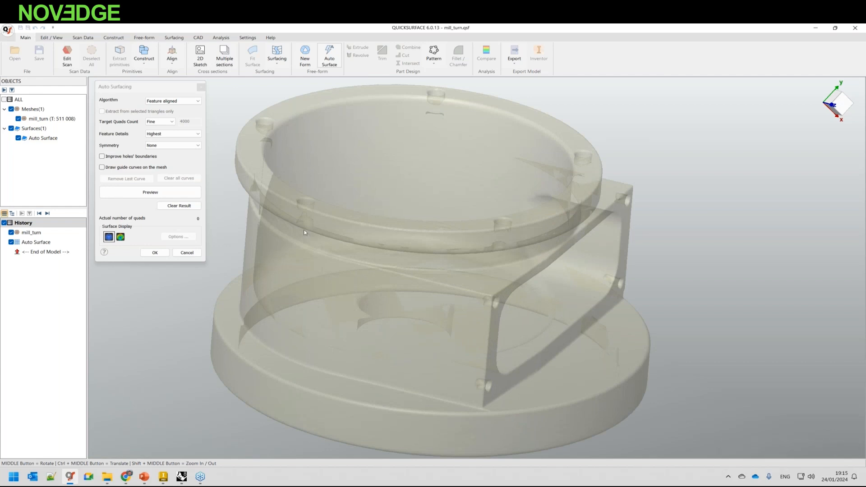
pyautogui.click(187, 252)
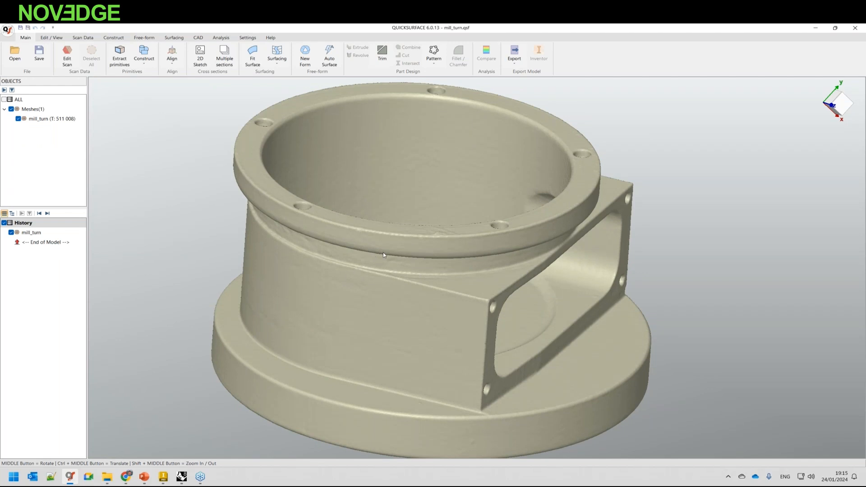
# Open wheel.qsf from the 02 - Wheel folder of the webinar data.
pyautogui.scroll(-3, 496, 230)
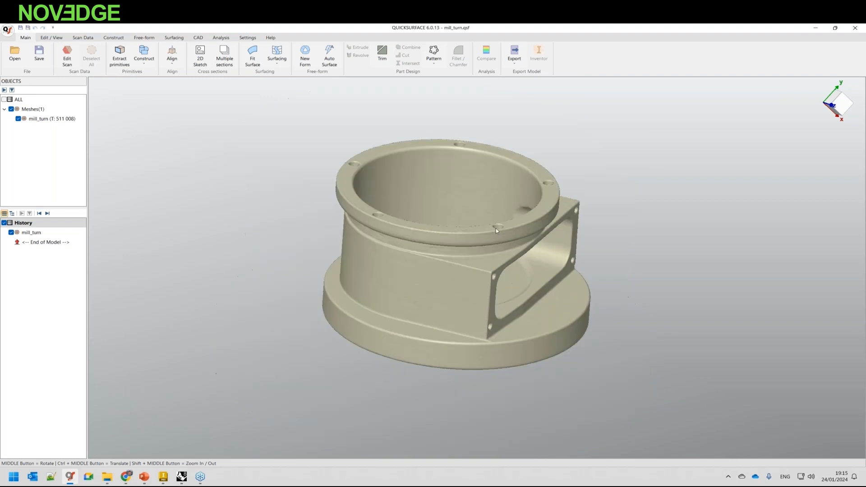
pyautogui.moveTo(452, 219); pyautogui.dragTo(444, 237, button='middle')
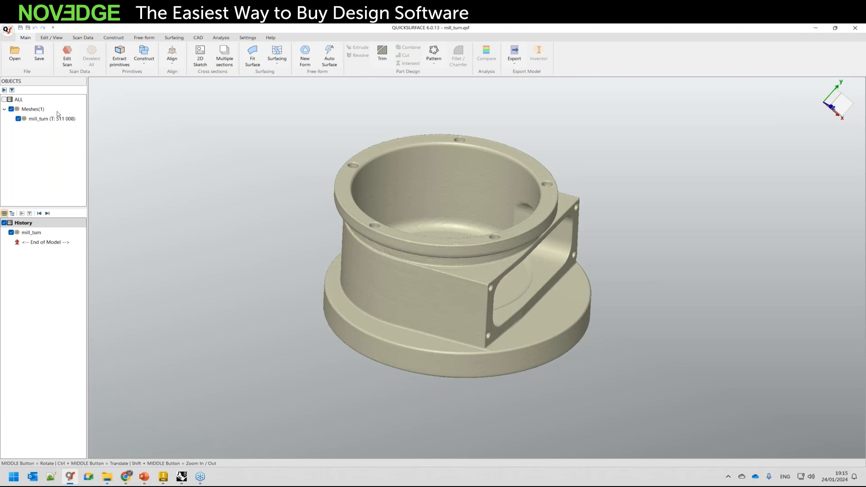
pyautogui.click(15, 53)
pyautogui.click(435, 267)
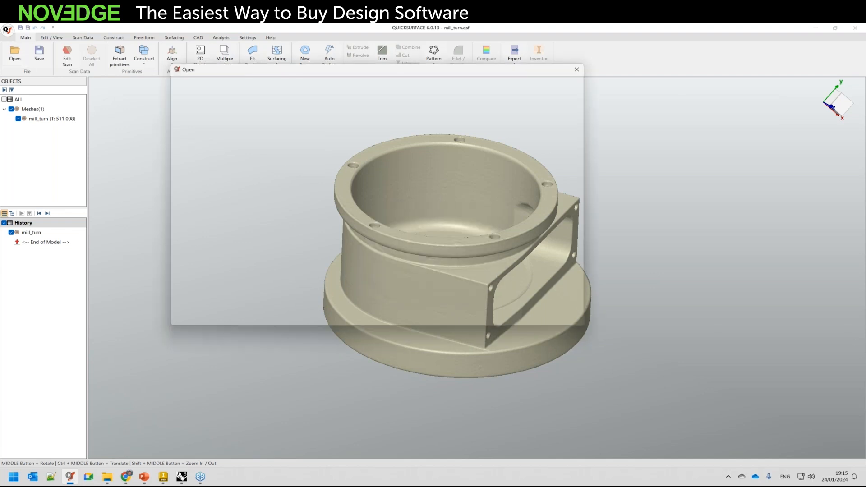
pyautogui.click(390, 86)
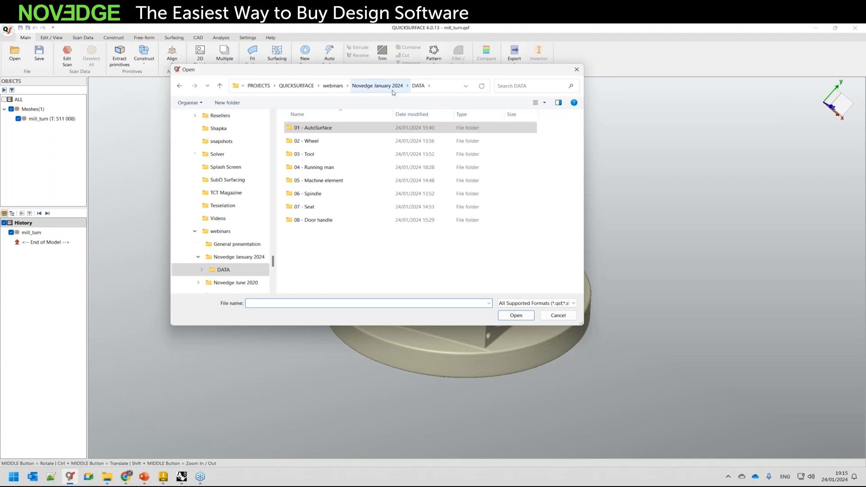
pyautogui.doubleClick(336, 144)
pyautogui.doubleClick(316, 128)
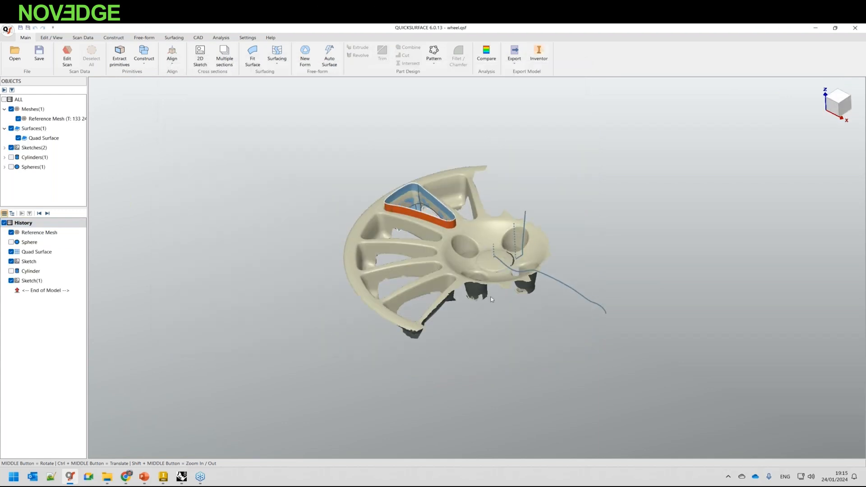
# Hide the Quad Surface and the first Sketch of the wheel, keeping the reference mesh shown.
pyautogui.scroll(3, 490, 297)
pyautogui.moveTo(491, 297); pyautogui.dragTo(487, 342, button='middle')
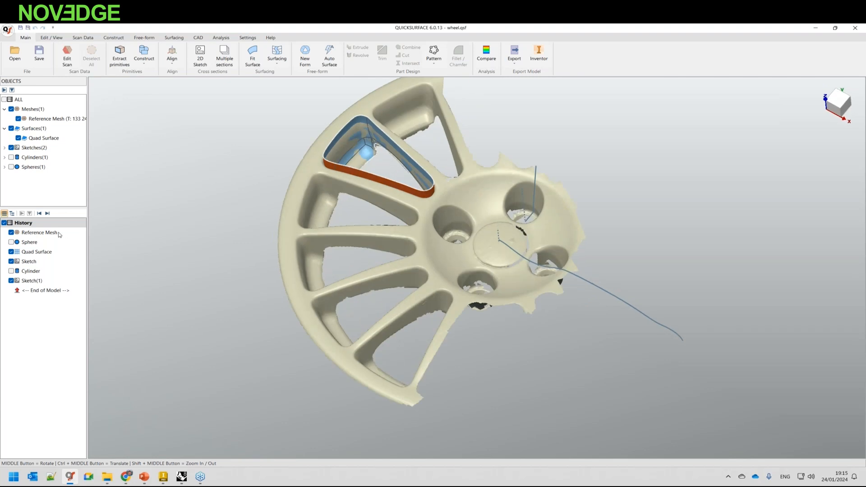
pyautogui.click(11, 252)
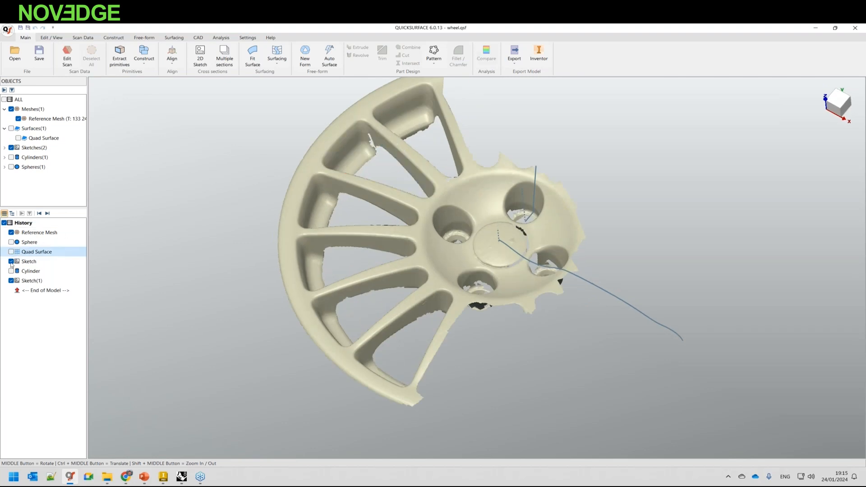
pyautogui.click(12, 262)
pyautogui.moveTo(451, 271); pyautogui.dragTo(455, 284, button='middle')
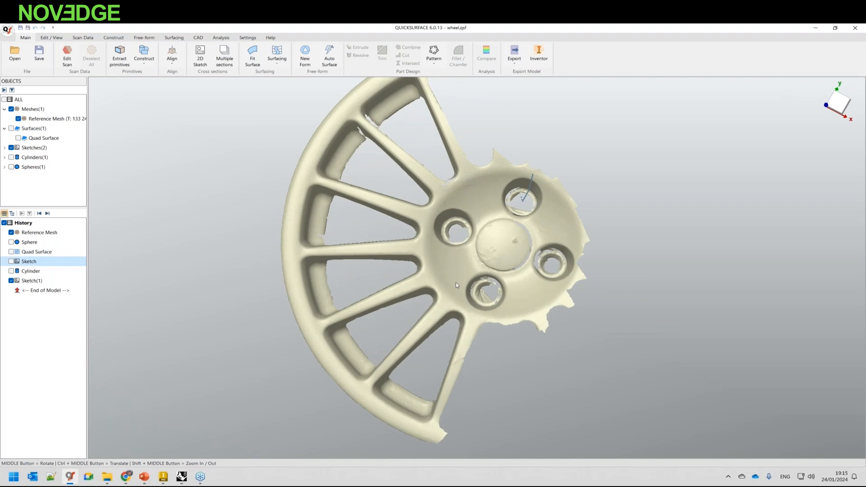
pyautogui.scroll(-3, 455, 282)
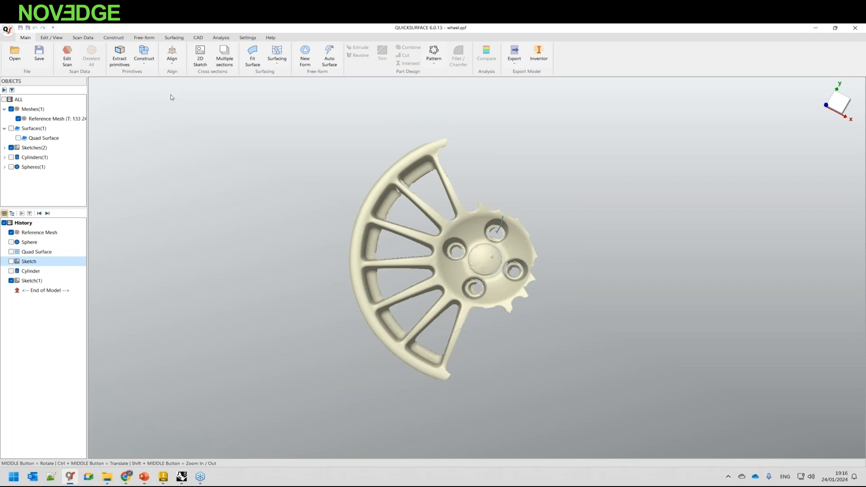
pyautogui.scroll(2, 484, 271)
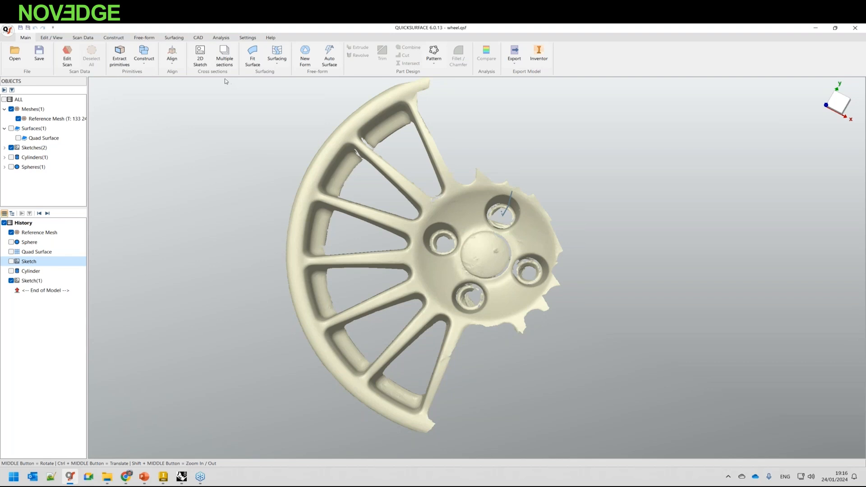
# Set up a 2D sketch for a revolved surface about the Z axis, rotating its section plane to about 27.5 degrees.
pyautogui.click(199, 56)
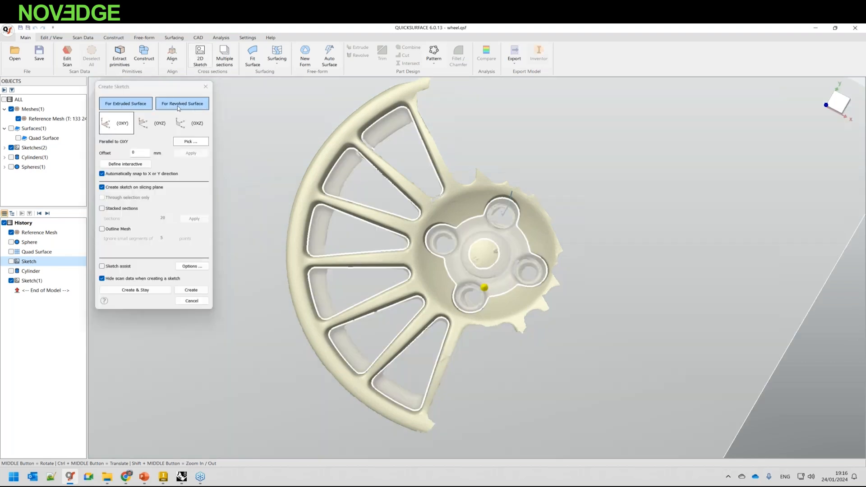
pyautogui.click(181, 104)
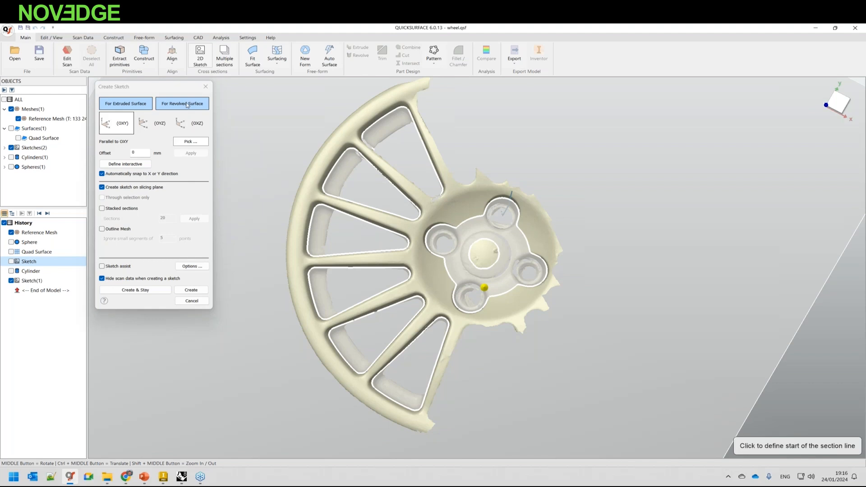
pyautogui.click(187, 105)
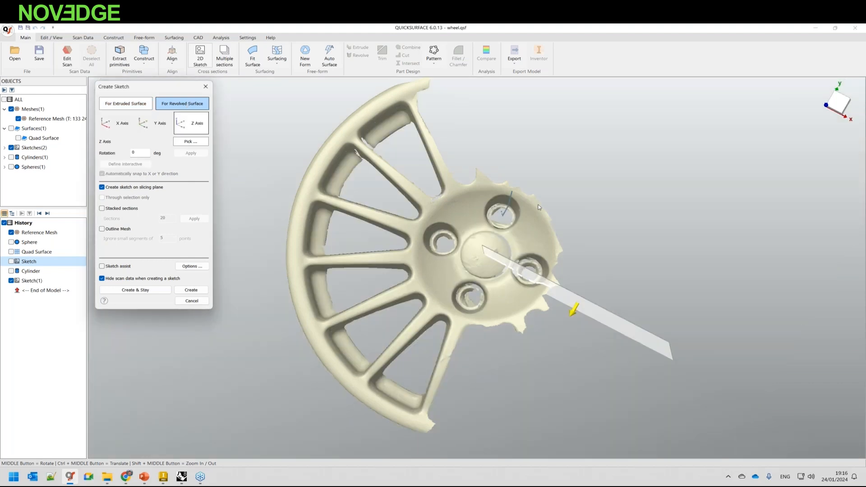
pyautogui.moveTo(581, 312); pyautogui.dragTo(535, 336)
pyautogui.moveTo(499, 302); pyautogui.dragTo(528, 286, button='middle')
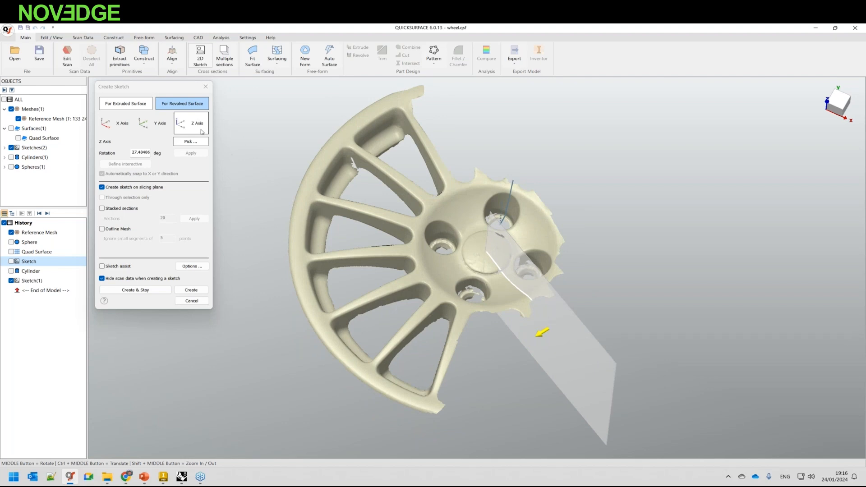
# Rotate the section plane to about 125.6 degrees so it runs along a wheel spoke, and create the sketch.
pyautogui.moveTo(536, 306); pyautogui.dragTo(377, 307)
pyautogui.scroll(2, 374, 306)
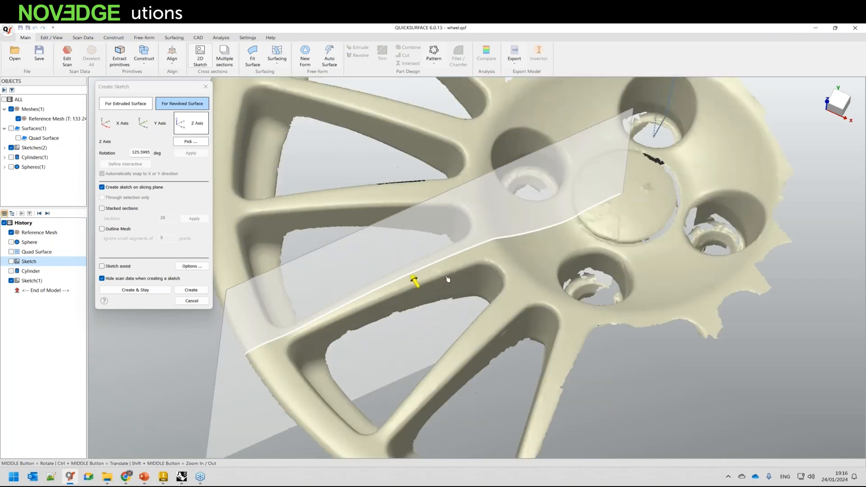
pyautogui.moveTo(484, 286); pyautogui.dragTo(614, 207, button='middle')
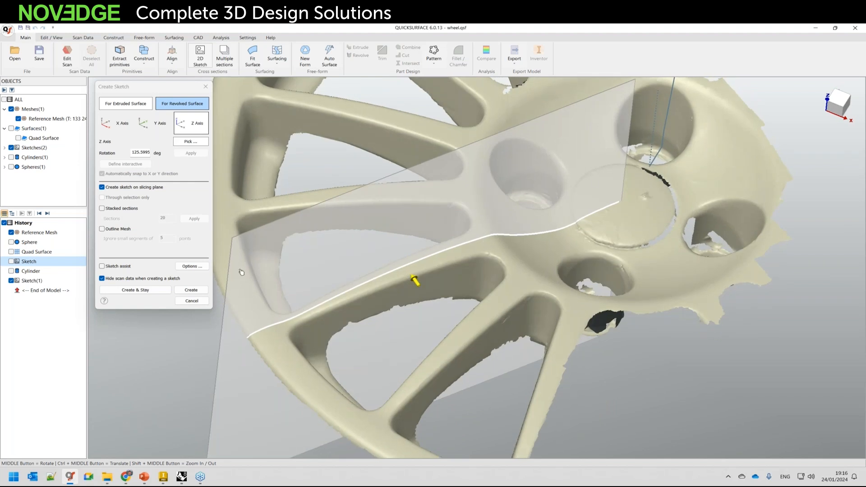
pyautogui.click(184, 292)
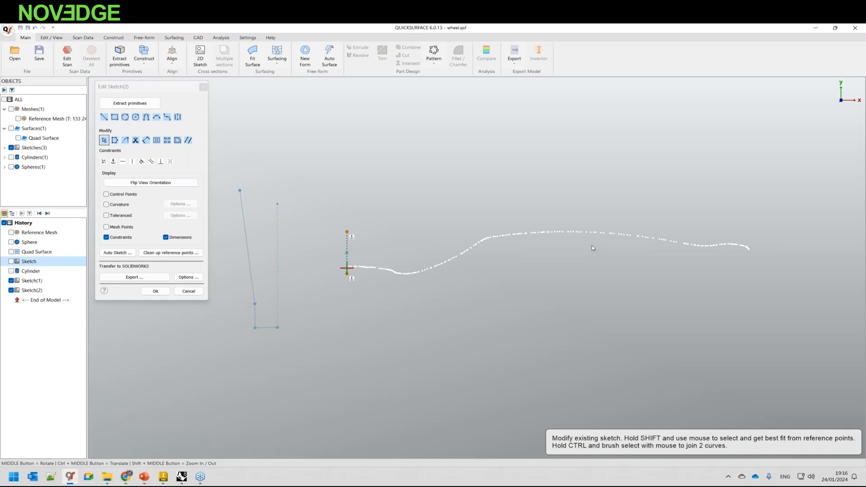
# Fit a curve with 0.1 mm target tolerance through the section points from the outer rim to the start of the hub slope.
pyautogui.scroll(2, 630, 248)
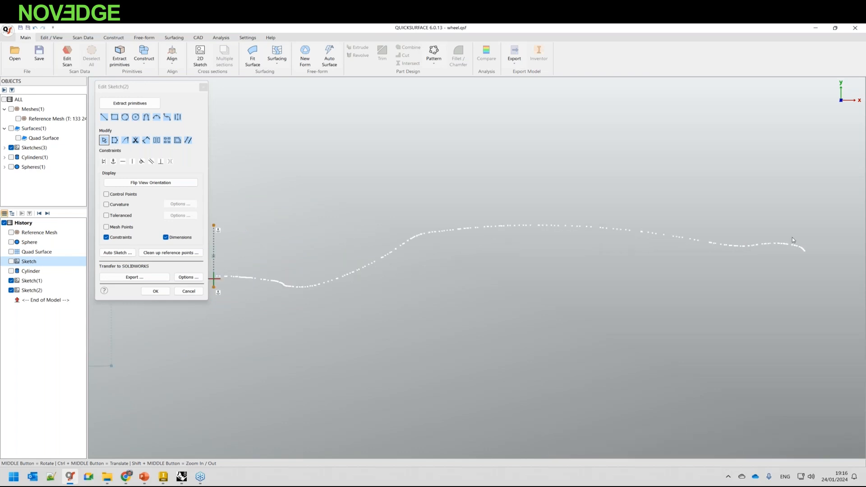
pyautogui.click(144, 105)
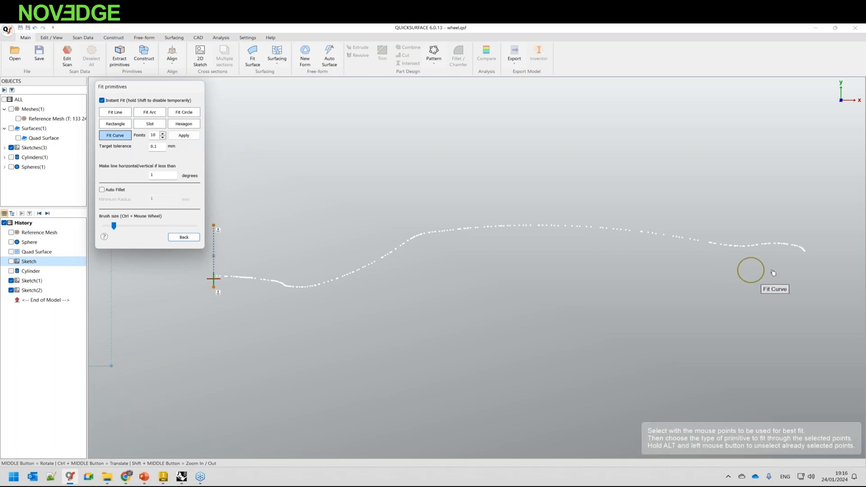
pyautogui.moveTo(805, 254)
pyautogui.mouseDown()
pyautogui.moveTo(453, 230)
pyautogui.moveTo(435, 234)
pyautogui.moveTo(425, 284)
pyautogui.mouseUp()
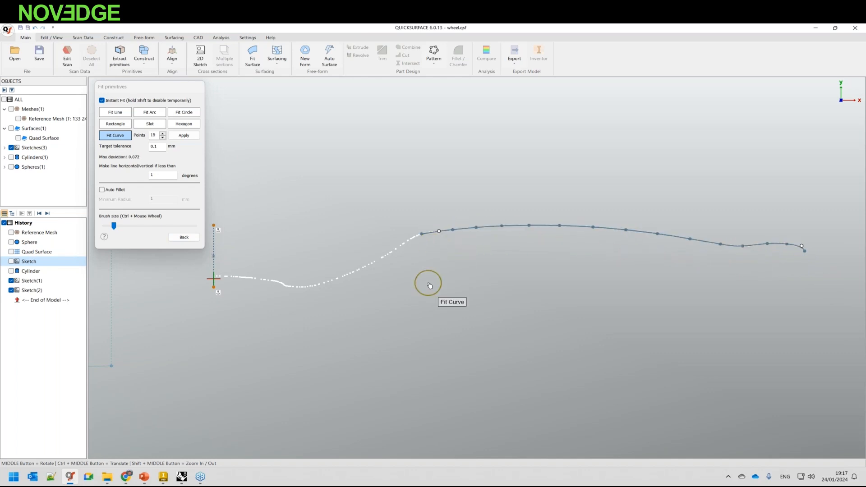
pyautogui.scroll(2, 406, 286)
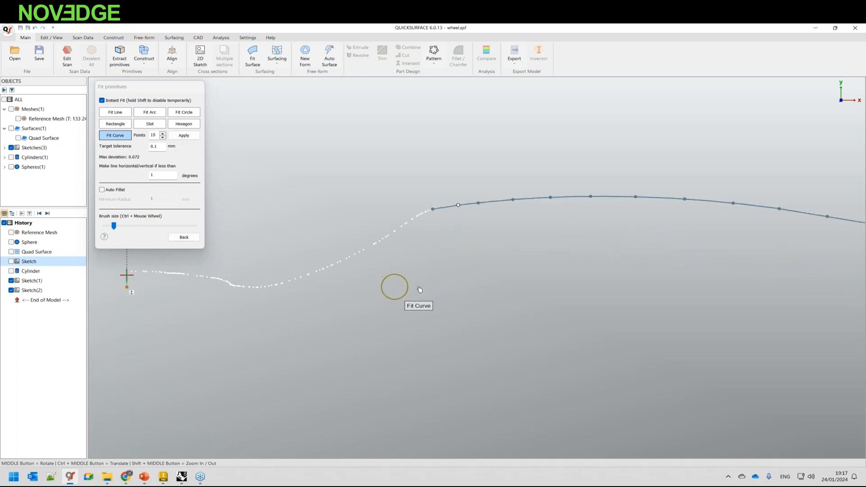
# Refit the section curve with 0.1 mm target tolerance from the hub step to the outer rim, reducing it to 24 points.
pyautogui.keyDown('ctrl'); pyautogui.moveTo(546, 282); pyautogui.dragTo(518, 276, button='middle'); pyautogui.keyUp('ctrl')
pyautogui.press('Escape')
pyautogui.scroll(-2, 467, 273)
pyautogui.moveTo(318, 285)
pyautogui.mouseDown()
pyautogui.moveTo(412, 248)
pyautogui.moveTo(523, 240)
pyautogui.mouseUp()
pyautogui.moveTo(663, 246); pyautogui.dragTo(768, 248)
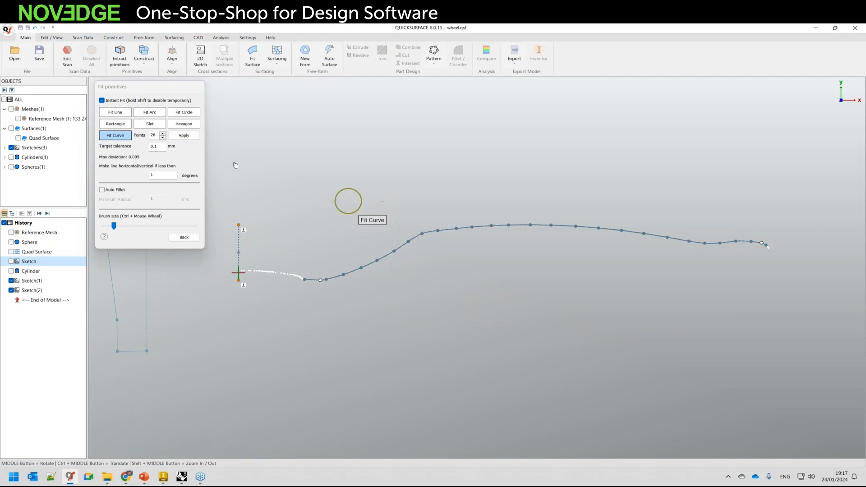
pyautogui.click(163, 137)
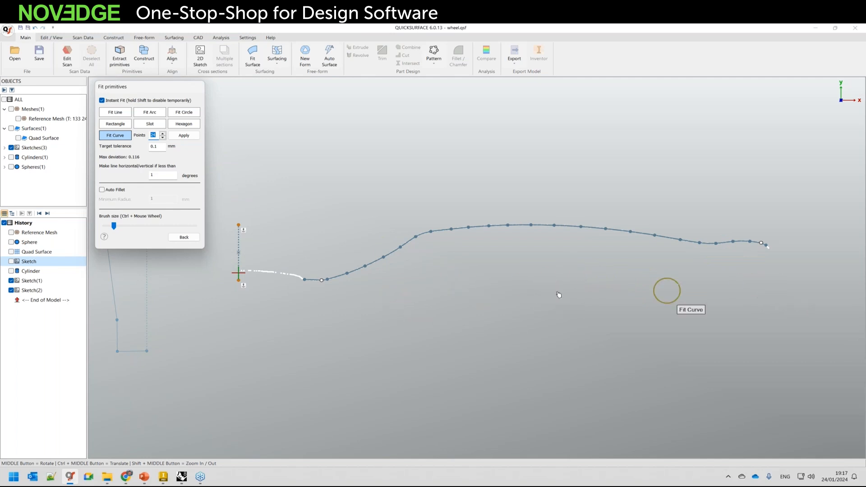
# Fit a separate curve through the centre cap's section points between the hub step and the revolve axis.
pyautogui.scroll(3, 247, 281)
pyautogui.scroll(1, 247, 280)
pyautogui.keyDown('ctrl'); pyautogui.moveTo(412, 303); pyautogui.dragTo(508, 319, button='middle'); pyautogui.keyUp('ctrl')
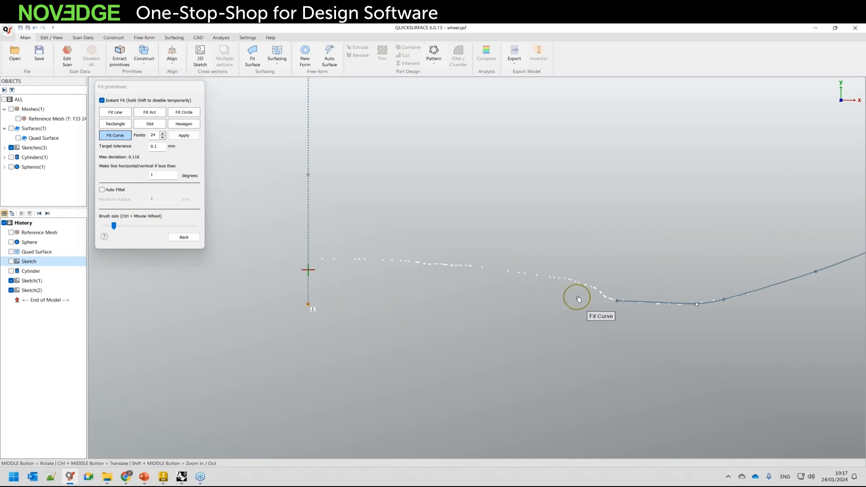
pyautogui.moveTo(581, 292)
pyautogui.mouseDown()
pyautogui.moveTo(338, 265)
pyautogui.moveTo(337, 285)
pyautogui.mouseUp()
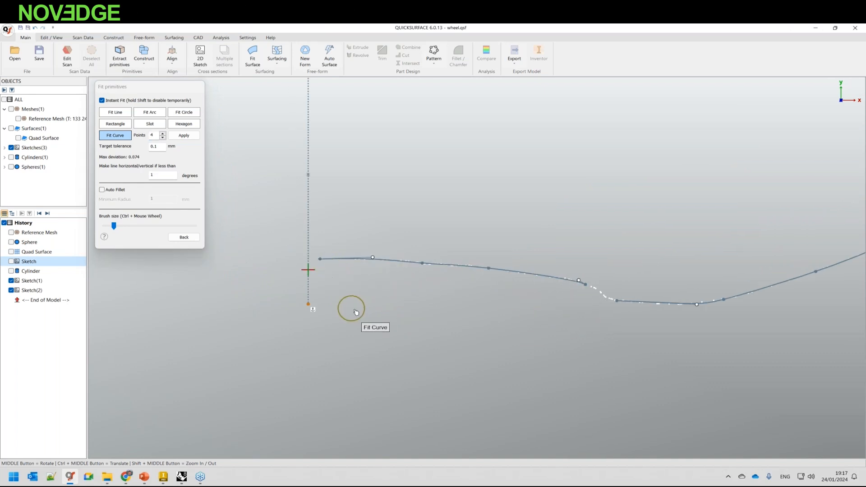
# Fit a line through the steep hub step points between the two curves and finish extracting primitives.
pyautogui.scroll(1, 611, 316)
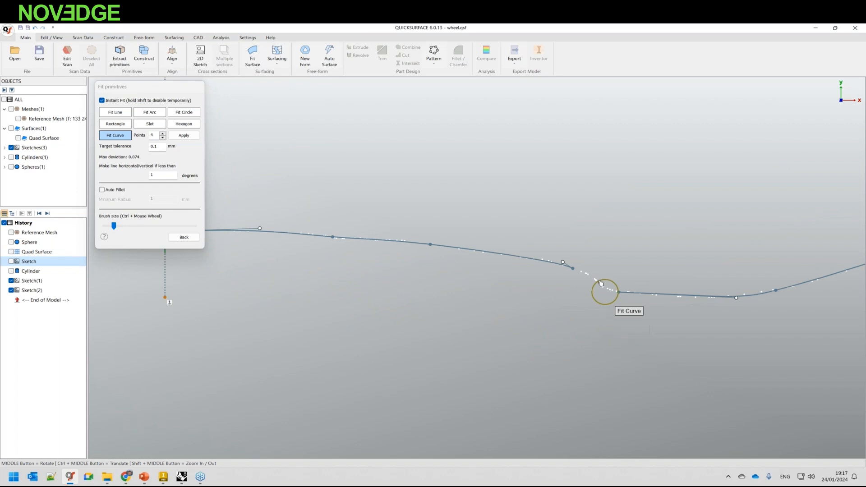
pyautogui.scroll(1, 581, 279)
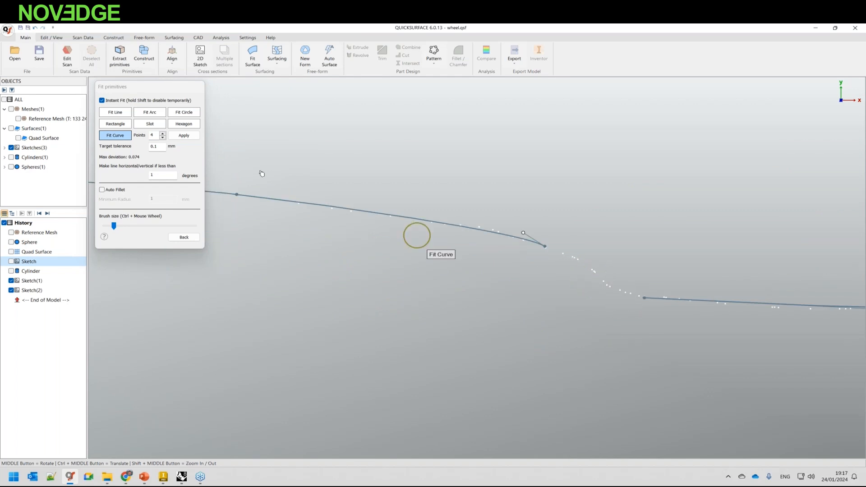
pyautogui.click(115, 112)
pyautogui.moveTo(580, 260); pyautogui.dragTo(614, 286)
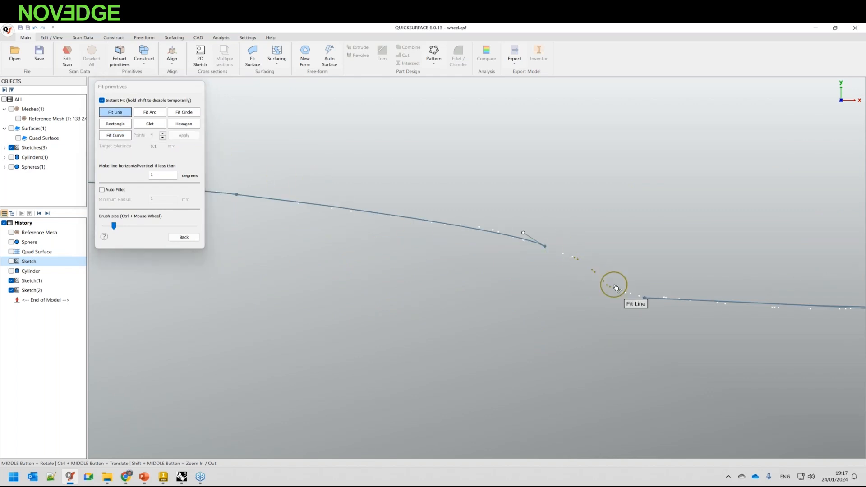
pyautogui.click(184, 238)
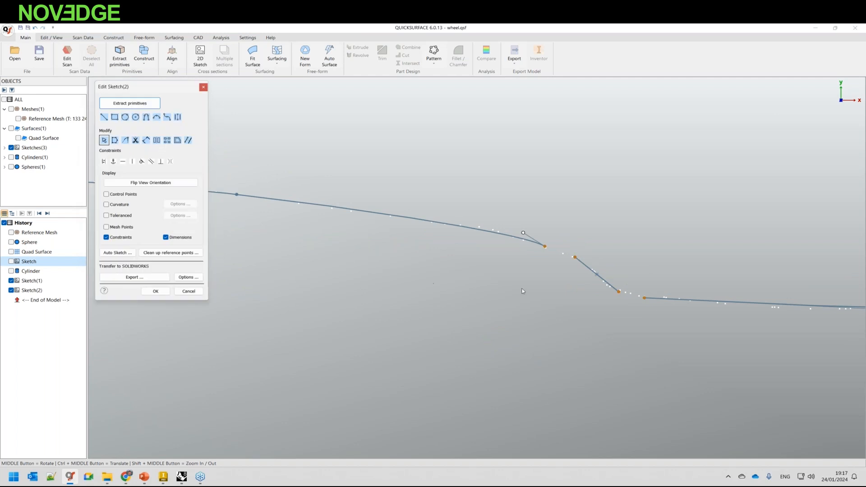
# Join the facing ends of the two curves to the endpoints of the short step line.
pyautogui.moveTo(645, 298); pyautogui.dragTo(625, 293)
pyautogui.scroll(-3, 567, 303)
pyautogui.moveTo(554, 269); pyautogui.dragTo(572, 273)
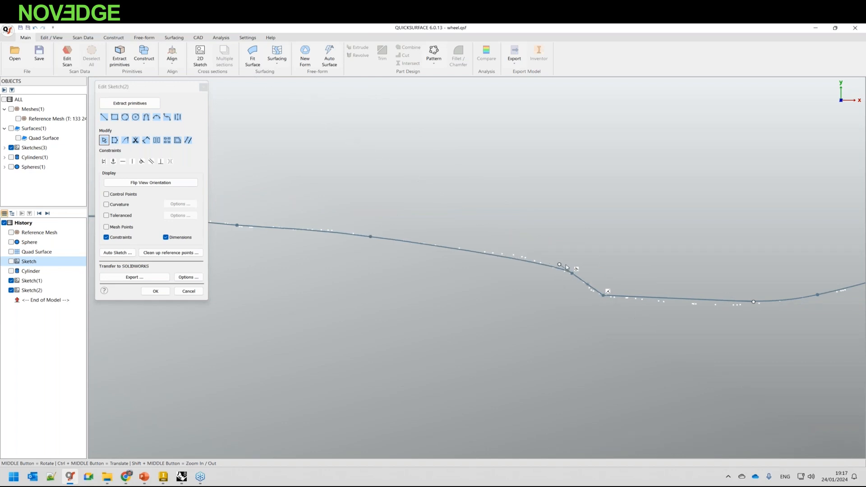
pyautogui.scroll(-2, 603, 301)
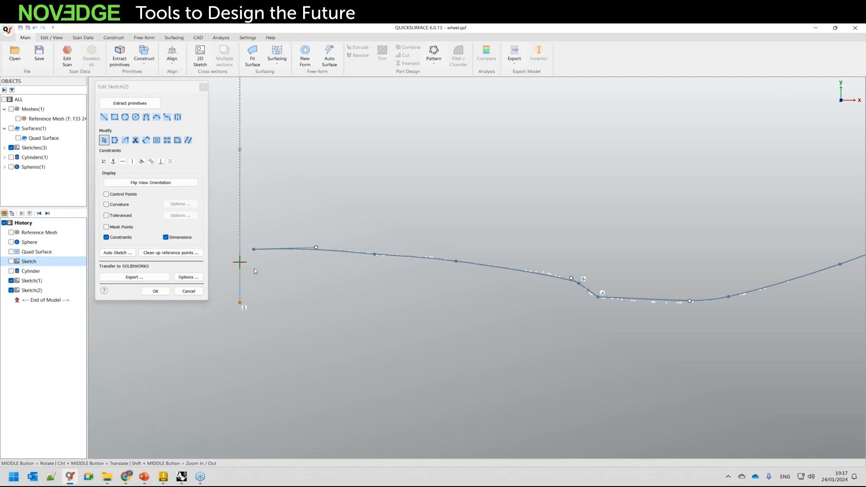
# Attach the inner curve's free end to the revolve axis and adjust its tangent handle to follow the section points.
pyautogui.scroll(2, 253, 255)
pyautogui.moveTo(256, 246); pyautogui.dragTo(238, 243)
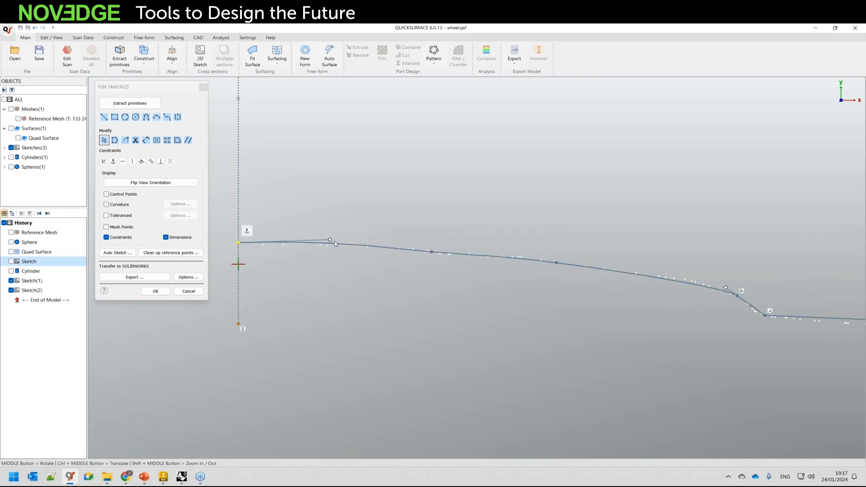
pyautogui.moveTo(332, 244); pyautogui.dragTo(334, 246)
# Extend the main curve's outer end down past the last section points at the rim.
pyautogui.scroll(-6, 316, 252)
pyautogui.scroll(6, 428, 276)
pyautogui.scroll(-8, 336, 266)
pyautogui.scroll(5, 656, 234)
pyautogui.moveTo(723, 243); pyautogui.dragTo(741, 267)
pyautogui.moveTo(696, 287)
pyautogui.keyDown('ctrl'); pyautogui.mouseDown(button='middle')
pyautogui.moveTo(571, 289)
pyautogui.moveTo(570, 307)
pyautogui.mouseUp(button='middle'); pyautogui.keyUp('ctrl')
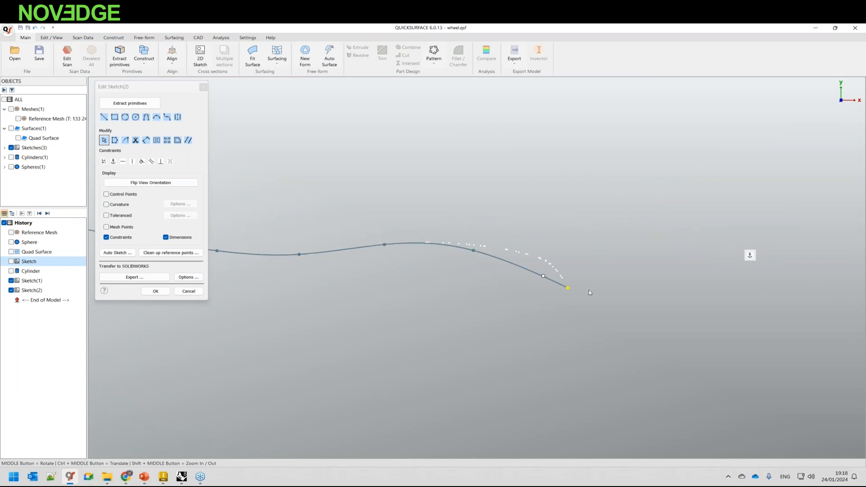
# Turn on the tolerance display, bend the curve's rim end onto the section points with its tangent handle, and accept the sketch.
pyautogui.click(119, 216)
pyautogui.scroll(2, 510, 252)
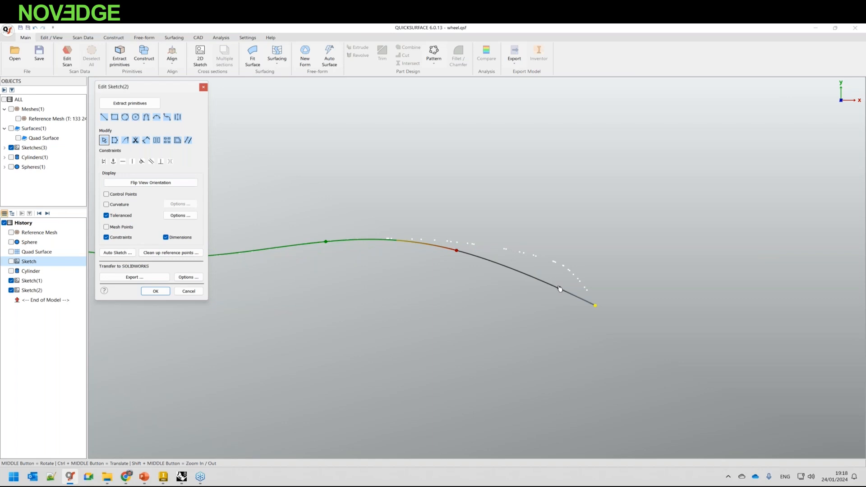
pyautogui.moveTo(563, 289); pyautogui.dragTo(578, 255)
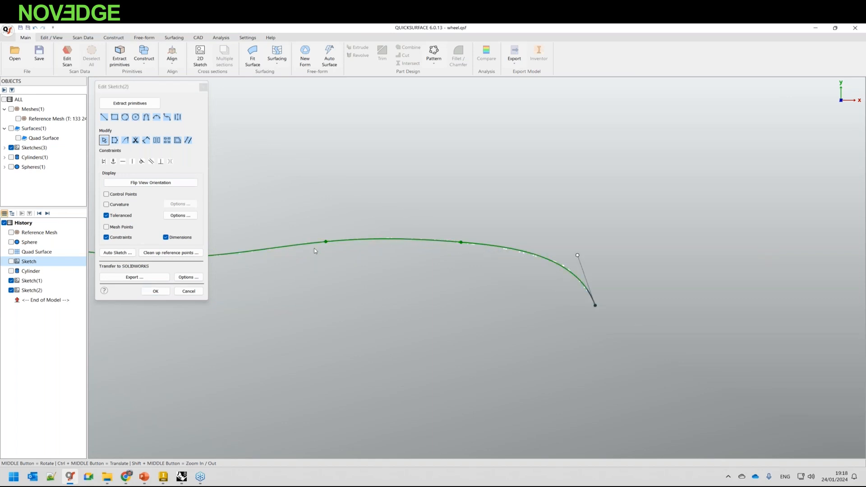
pyautogui.keyDown('ctrl'); pyautogui.moveTo(448, 286); pyautogui.dragTo(551, 283, button='middle'); pyautogui.keyUp('ctrl')
pyautogui.scroll(-7, 550, 282)
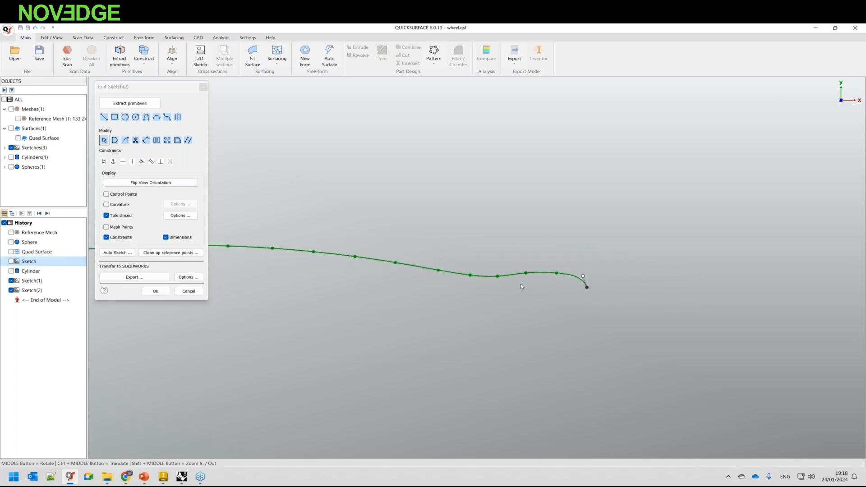
pyautogui.scroll(-4, 522, 286)
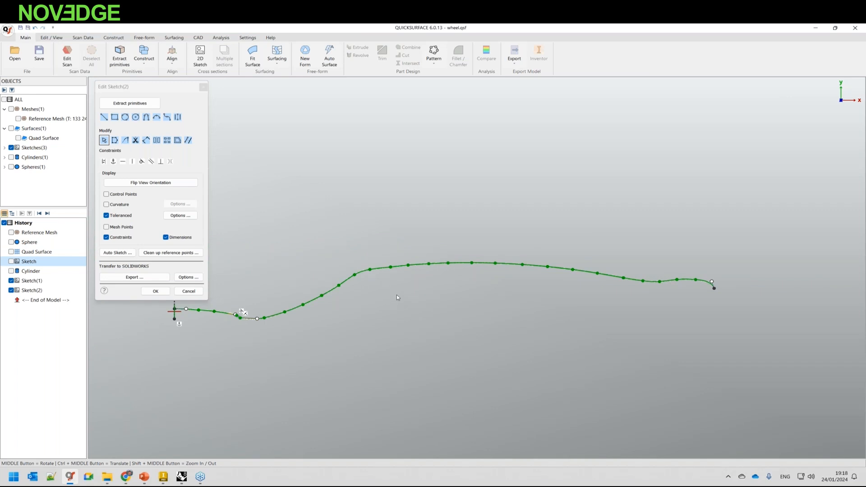
pyautogui.click(156, 291)
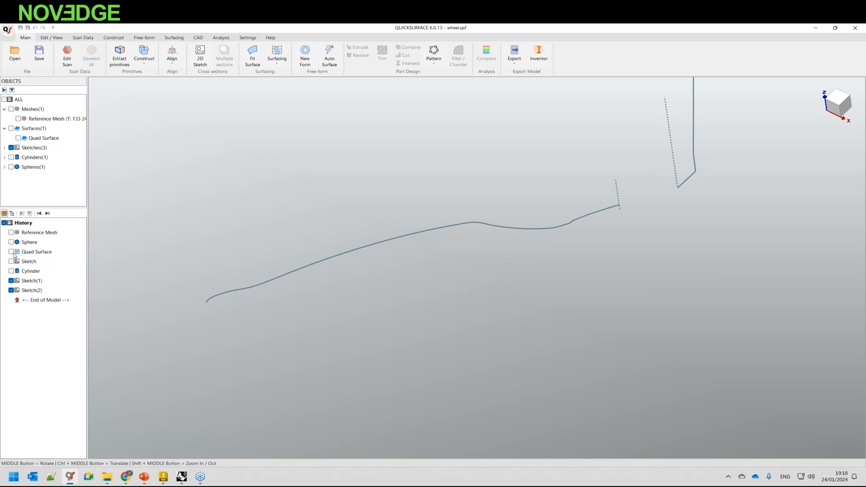
# Hide Sketch(1) and revolve Sketch(2) a full turn into a new surface.
pyautogui.click(11, 280)
pyautogui.click(444, 228)
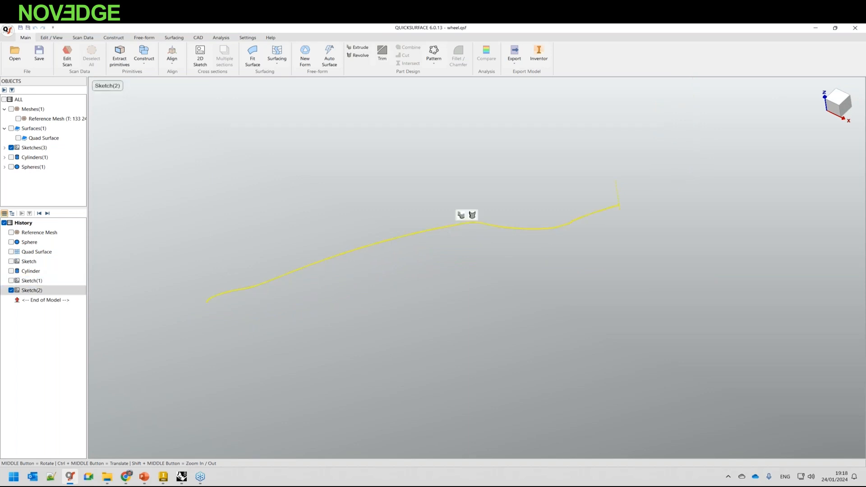
pyautogui.click(472, 216)
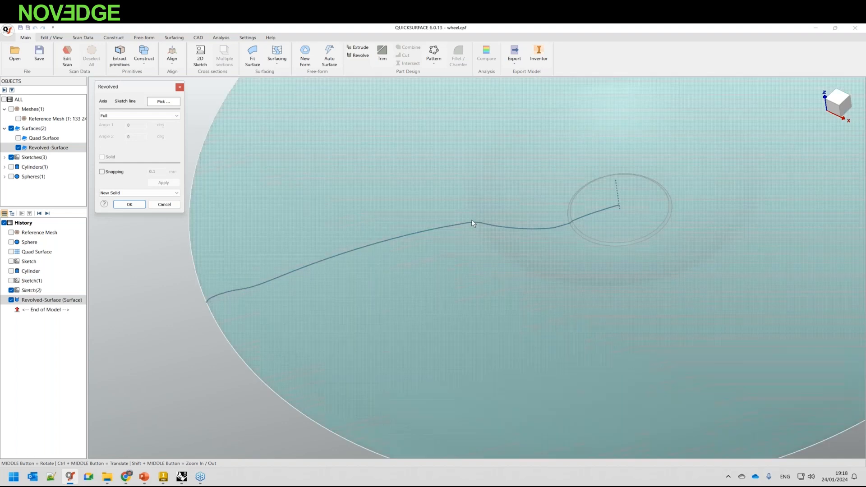
pyautogui.press('Return')
pyautogui.moveTo(429, 320); pyautogui.dragTo(427, 282, button='middle')
# Flip the orientation of the revolved surface.
pyautogui.rightClick(64, 301)
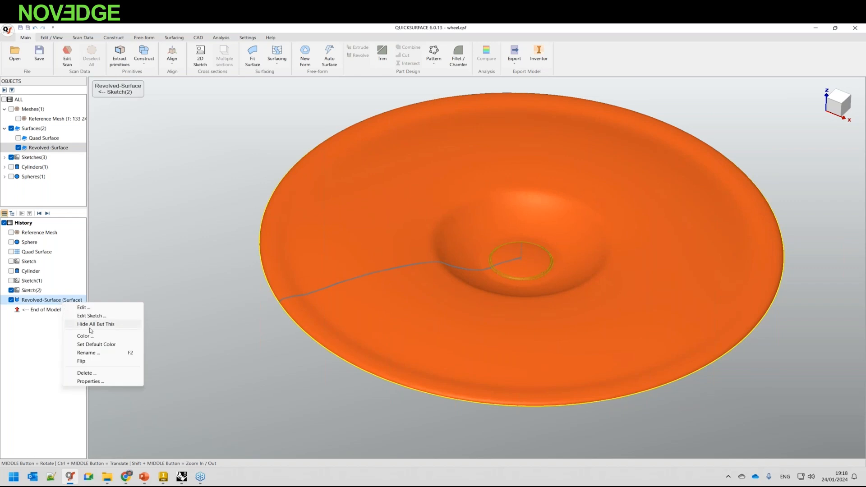
pyautogui.click(81, 361)
pyautogui.moveTo(459, 215); pyautogui.dragTo(456, 279, button='middle')
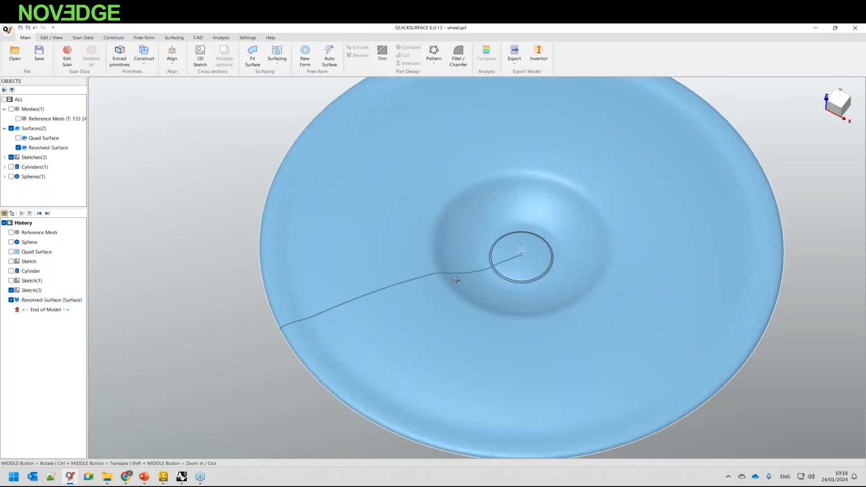
# Show the reference mesh and hide the revolved surface and Sketch(2) to expose the wheel spokes.
pyautogui.click(12, 232)
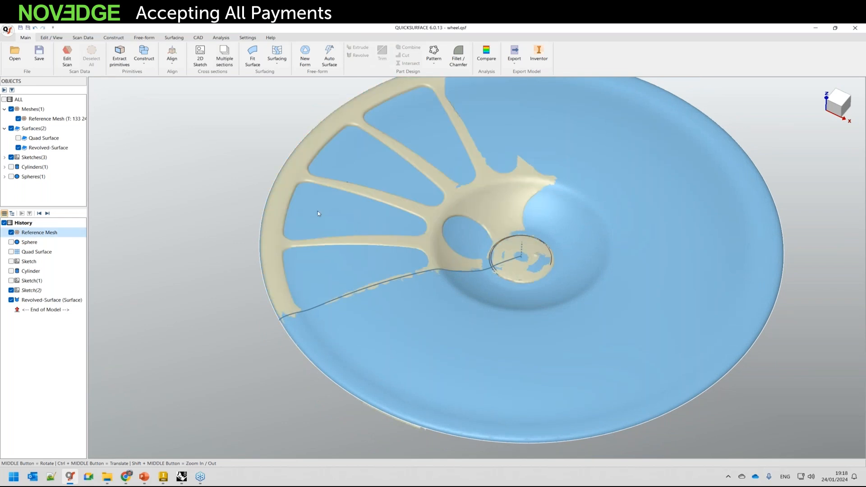
pyautogui.click(11, 299)
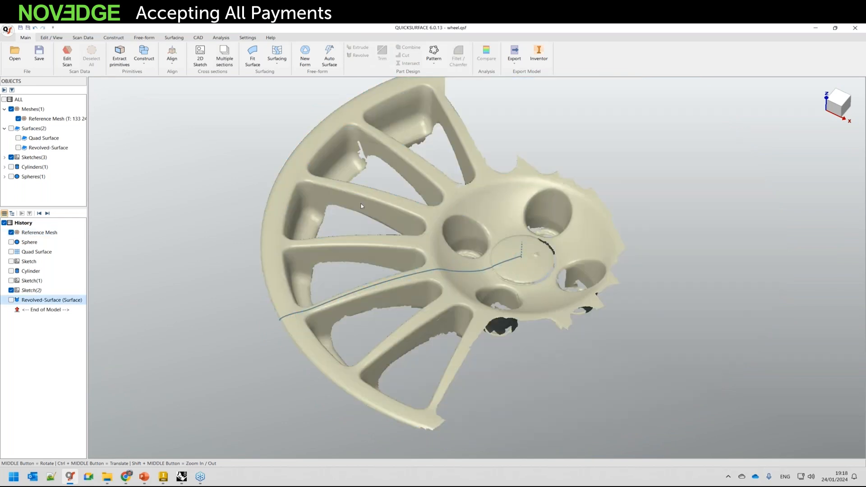
pyautogui.scroll(5, 310, 189)
pyautogui.moveTo(346, 248); pyautogui.dragTo(305, 185, button='middle')
pyautogui.scroll(6, 306, 185)
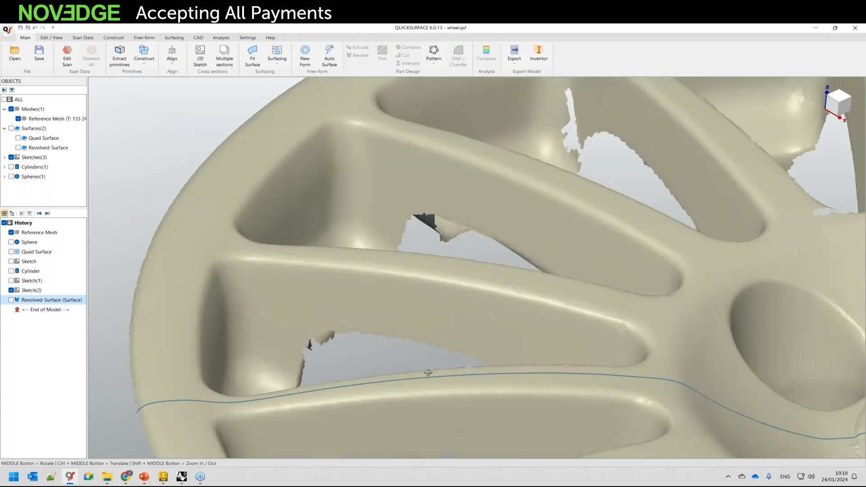
pyautogui.click(11, 290)
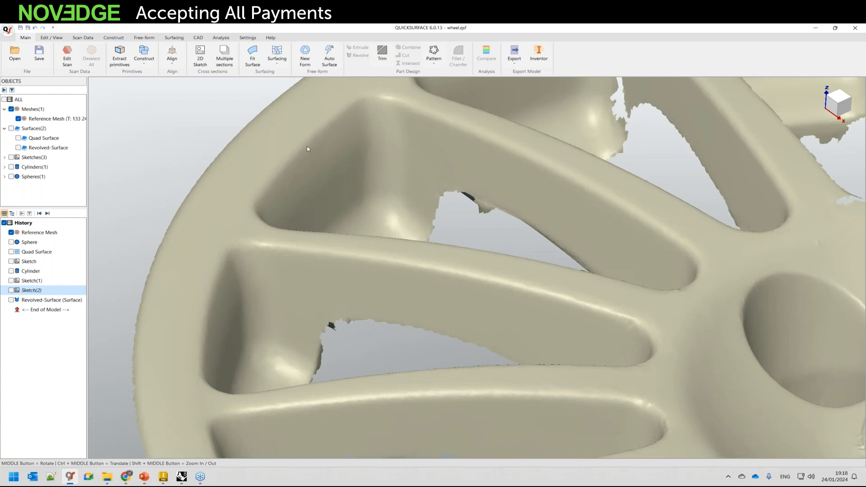
# Start a new free-form surface, turn off deviation colouring, and draw a four-corner patch on a spoke's side wall.
pyautogui.keyDown('ctrl'); pyautogui.moveTo(409, 161); pyautogui.dragTo(392, 271, button='middle'); pyautogui.keyUp('ctrl')
pyautogui.click(306, 61)
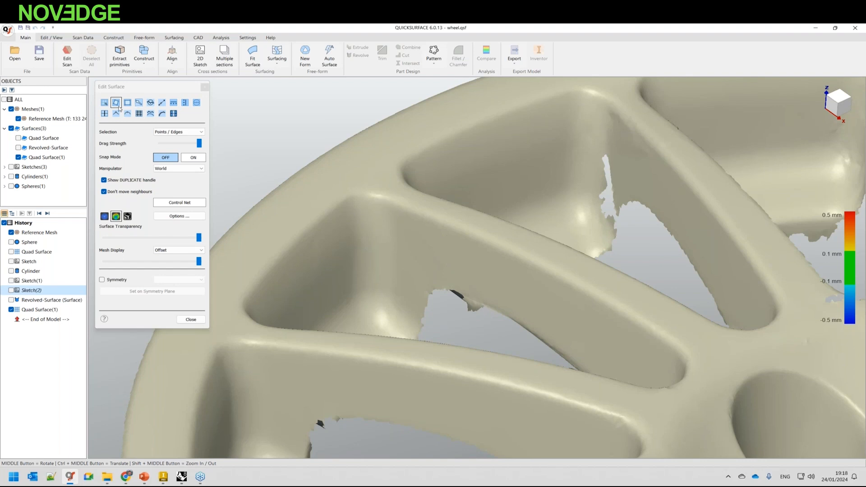
pyautogui.click(104, 219)
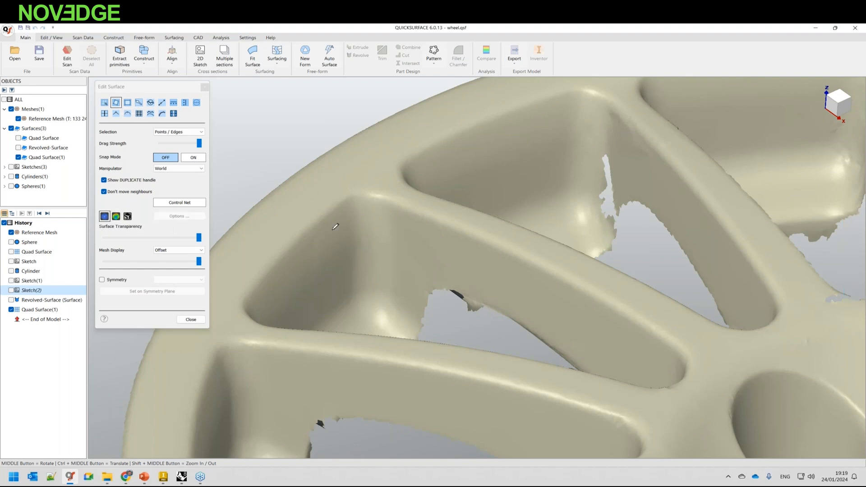
pyautogui.click(394, 289)
pyautogui.click(486, 297)
pyautogui.click(497, 247)
pyautogui.moveTo(498, 247); pyautogui.dragTo(446, 263, button='middle')
# Extend the patch along the spoke wall toward the hub, turn snap mode on, and snap the new corners to the mesh.
pyautogui.moveTo(446, 264); pyautogui.dragTo(553, 317)
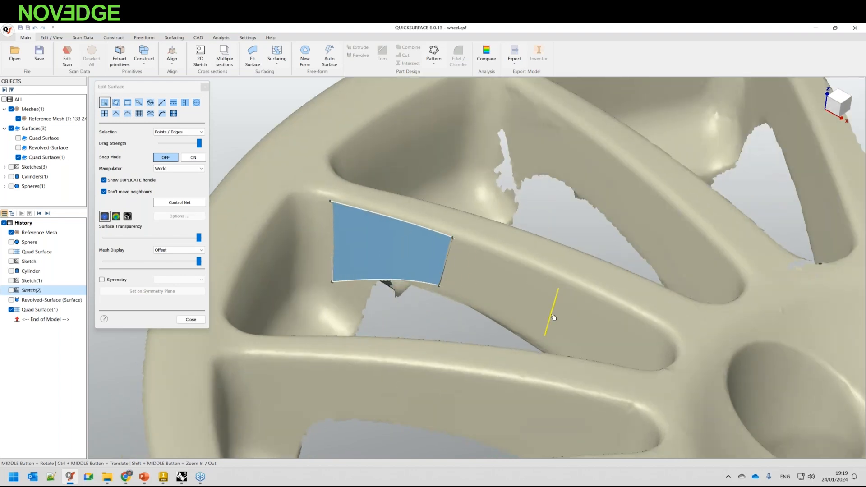
pyautogui.click(194, 158)
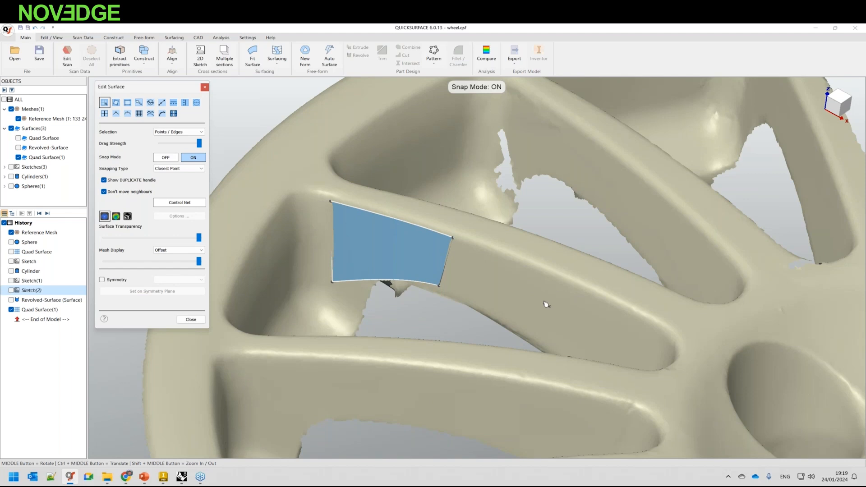
pyautogui.moveTo(197, 262); pyautogui.dragTo(192, 261)
pyautogui.moveTo(546, 335); pyautogui.dragTo(537, 337)
pyautogui.moveTo(560, 287); pyautogui.dragTo(557, 283)
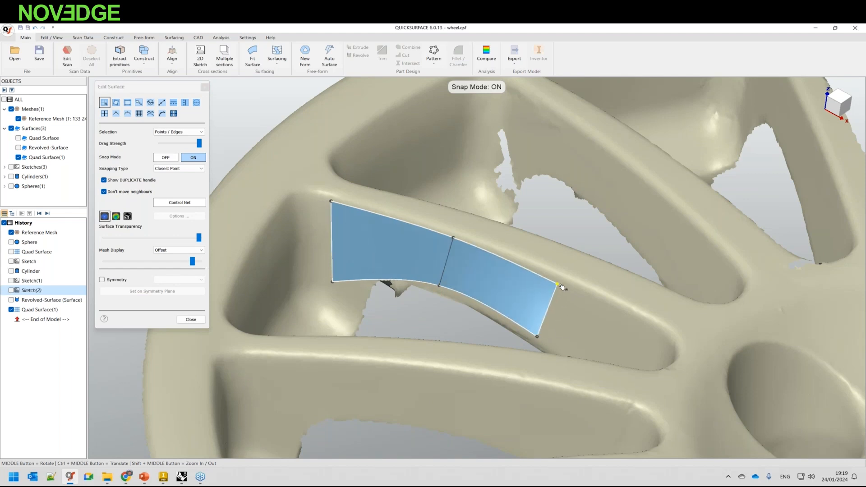
# Reposition two corner points of the spoke wall patches on the mesh.
pyautogui.moveTo(409, 369); pyautogui.dragTo(448, 389, button='middle')
pyautogui.scroll(2, 406, 283)
pyautogui.moveTo(386, 253); pyautogui.dragTo(375, 253)
pyautogui.moveTo(397, 341); pyautogui.dragTo(444, 351, button='middle')
pyautogui.moveTo(428, 199); pyautogui.dragTo(404, 192)
# Add a third patch at the hub end of the spoke wall and move its lower corners closer to the wall's edge.
pyautogui.moveTo(439, 396); pyautogui.dragTo(524, 268, button='middle')
pyautogui.moveTo(525, 267); pyautogui.dragTo(681, 309)
pyautogui.moveTo(447, 407); pyautogui.dragTo(532, 301, button='middle')
pyautogui.moveTo(530, 300); pyautogui.dragTo(514, 329)
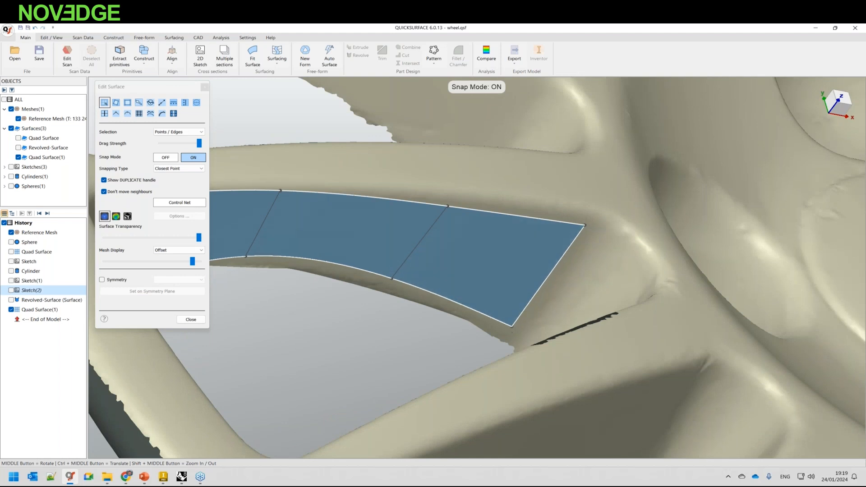
pyautogui.moveTo(393, 279); pyautogui.dragTo(421, 307)
# Duplicate the surface's hub-side edge to add a patch around the rounded inner end of the spoke opening.
pyautogui.moveTo(421, 308); pyautogui.dragTo(328, 251, button='middle')
pyautogui.scroll(2, 334, 298)
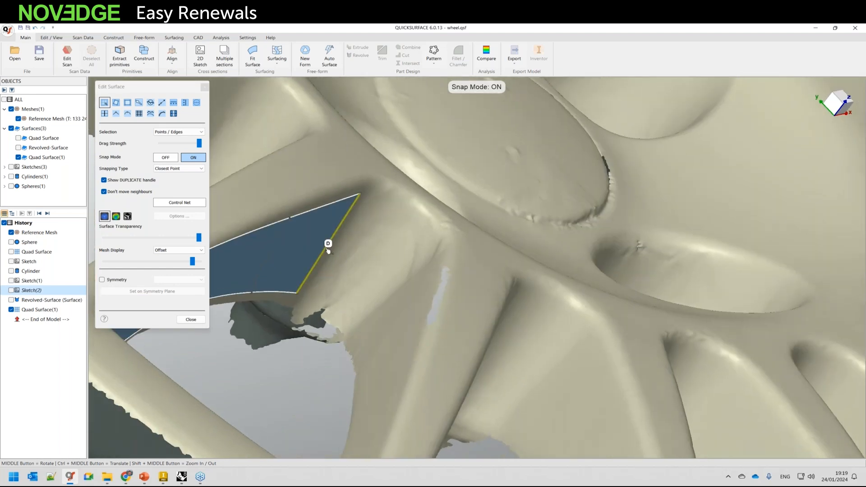
pyautogui.moveTo(329, 245); pyautogui.dragTo(445, 249)
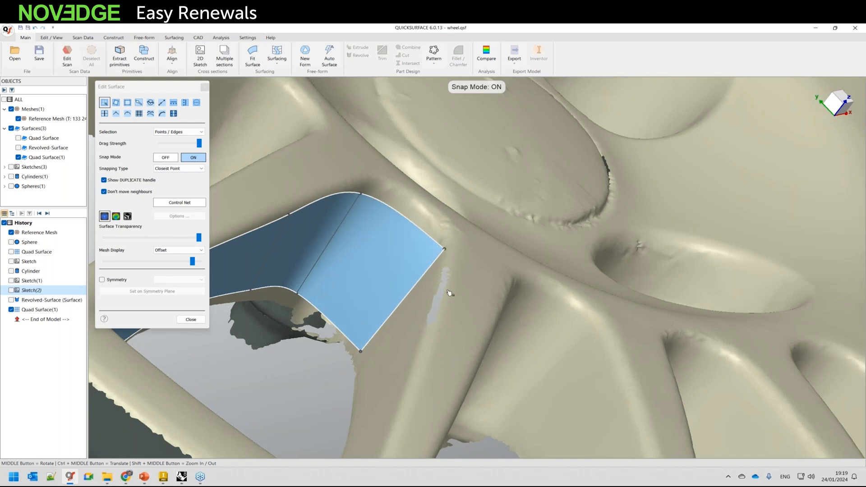
# Add another patch along the opposite wall of the spoke opening and adjust its upper outer and lower inner corners.
pyautogui.scroll(-2, 453, 279)
pyautogui.moveTo(469, 256); pyautogui.dragTo(326, 402, button='middle')
pyautogui.scroll(2, 432, 266)
pyautogui.moveTo(429, 264); pyautogui.dragTo(522, 289)
pyautogui.moveTo(505, 256); pyautogui.dragTo(523, 264)
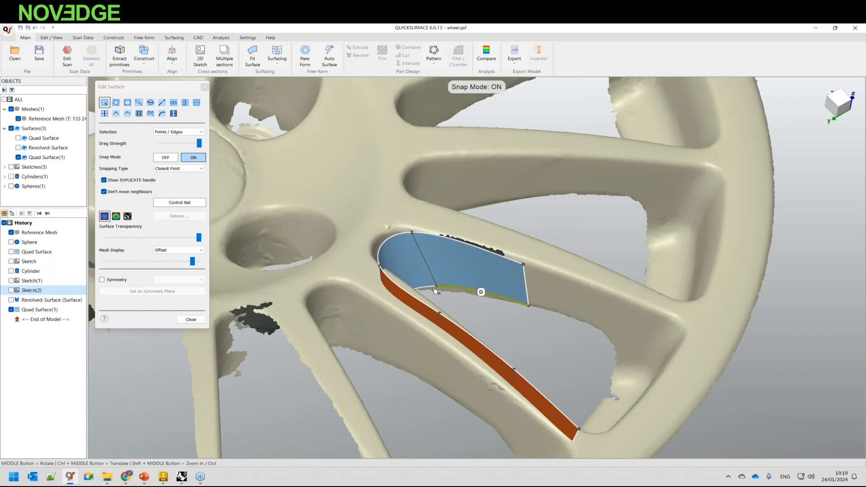
pyautogui.moveTo(438, 286); pyautogui.dragTo(429, 285)
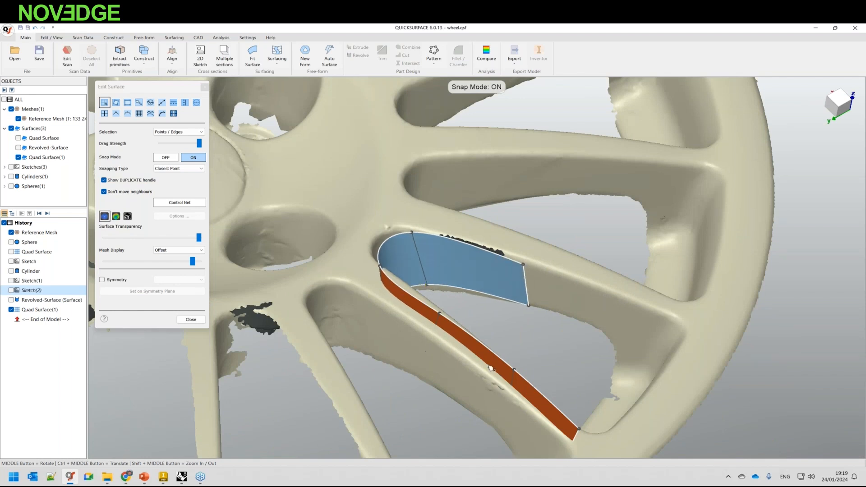
# Duplicate the spoke wall's outer edge to add a patch reaching the rim, and adjust the new patch's lower corner on the mesh.
pyautogui.moveTo(525, 286); pyautogui.dragTo(620, 346)
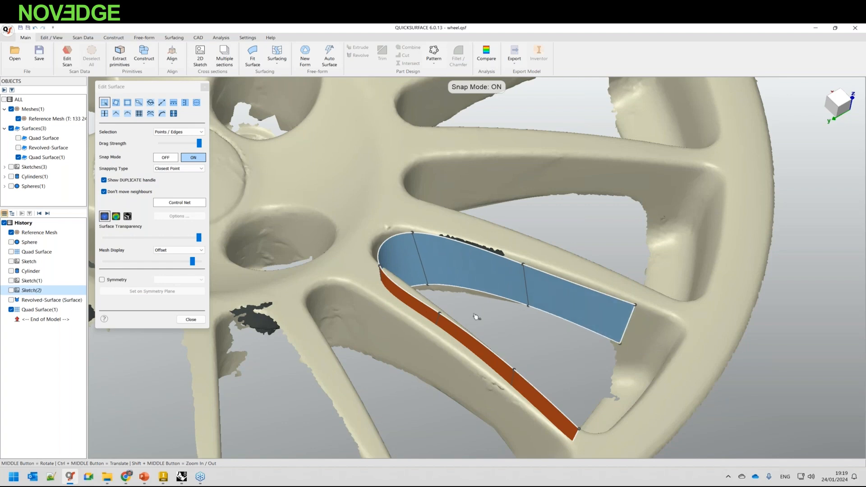
pyautogui.moveTo(421, 412); pyautogui.dragTo(605, 331, button='middle')
pyautogui.scroll(4, 604, 328)
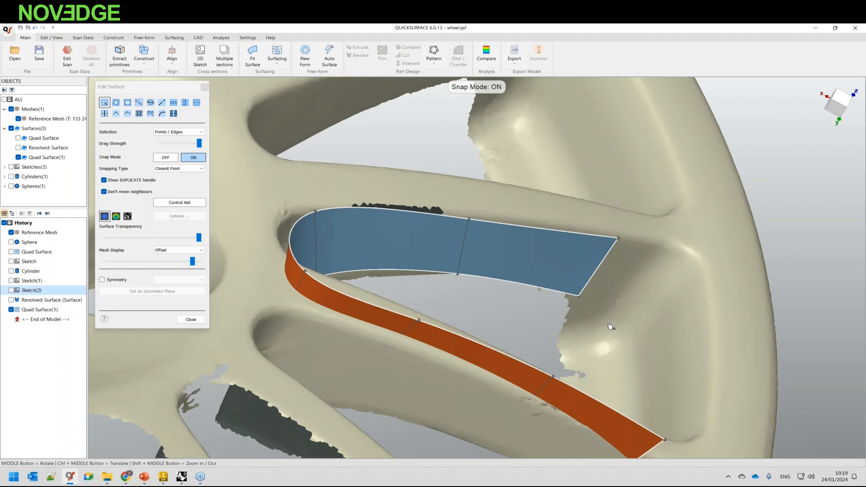
pyautogui.moveTo(563, 285)
pyautogui.mouseDown()
pyautogui.moveTo(587, 245)
pyautogui.moveTo(553, 296)
pyautogui.mouseUp()
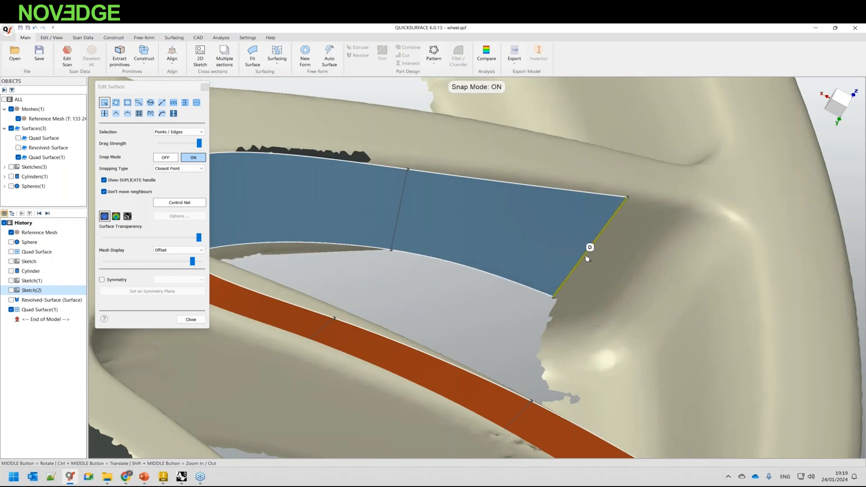
# Add a patch around the rim-end corner of the spoke opening and adjust its outer, upper and lower corner points.
pyautogui.moveTo(589, 246); pyautogui.dragTo(690, 338)
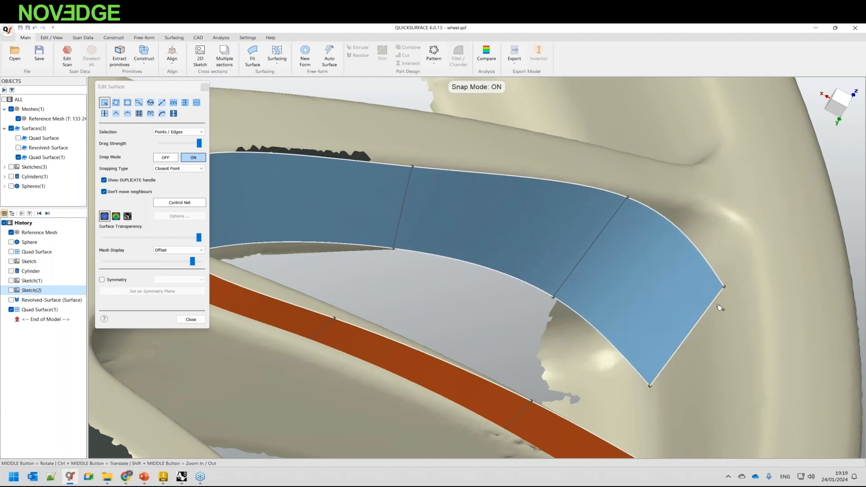
pyautogui.moveTo(725, 287); pyautogui.dragTo(760, 296)
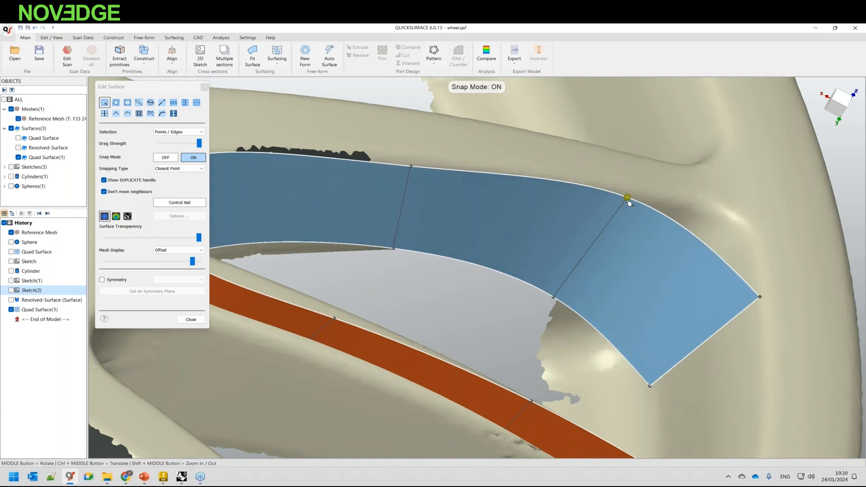
pyautogui.scroll(-5, 638, 246)
pyautogui.moveTo(634, 253); pyautogui.dragTo(670, 273, button='middle')
pyautogui.scroll(5, 675, 253)
pyautogui.moveTo(677, 195); pyautogui.dragTo(674, 212)
pyautogui.moveTo(572, 344); pyautogui.dragTo(549, 339)
pyautogui.scroll(-5, 605, 248)
pyautogui.moveTo(459, 353); pyautogui.dragTo(536, 333, button='middle')
pyautogui.scroll(-5, 536, 332)
pyautogui.scroll(4, 363, 289)
pyautogui.moveTo(333, 377); pyautogui.dragTo(440, 421, button='middle')
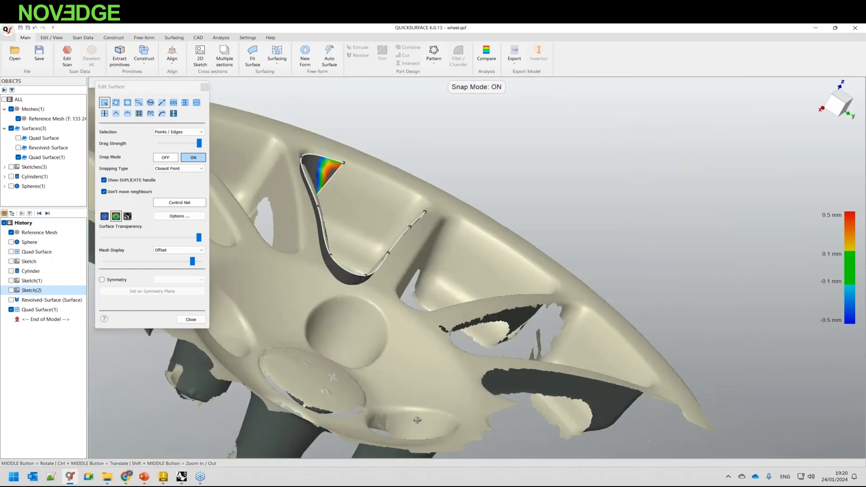
# Restore plain surface shading, add patches along the rim-side wall, and join them to the opposite spoke wall to close the loop.
pyautogui.scroll(-3, 440, 422)
pyautogui.click(104, 216)
pyautogui.scroll(5, 272, 377)
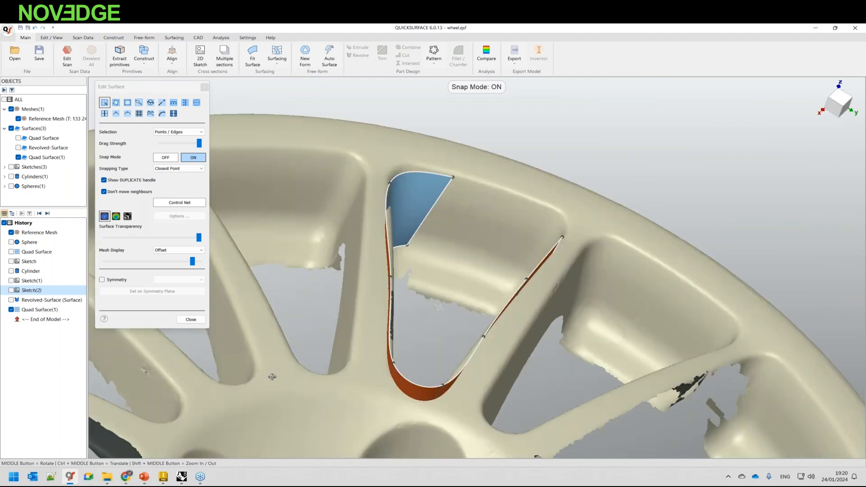
pyautogui.moveTo(272, 376); pyautogui.dragTo(266, 387, button='middle')
pyautogui.moveTo(416, 229); pyautogui.dragTo(431, 232)
pyautogui.moveTo(456, 387); pyautogui.dragTo(484, 177, button='middle')
pyautogui.moveTo(486, 171); pyautogui.dragTo(498, 196)
pyautogui.moveTo(475, 247); pyautogui.dragTo(507, 289, button='middle')
pyautogui.moveTo(500, 156); pyautogui.dragTo(517, 175)
pyautogui.moveTo(517, 192); pyautogui.dragTo(400, 131, button='middle')
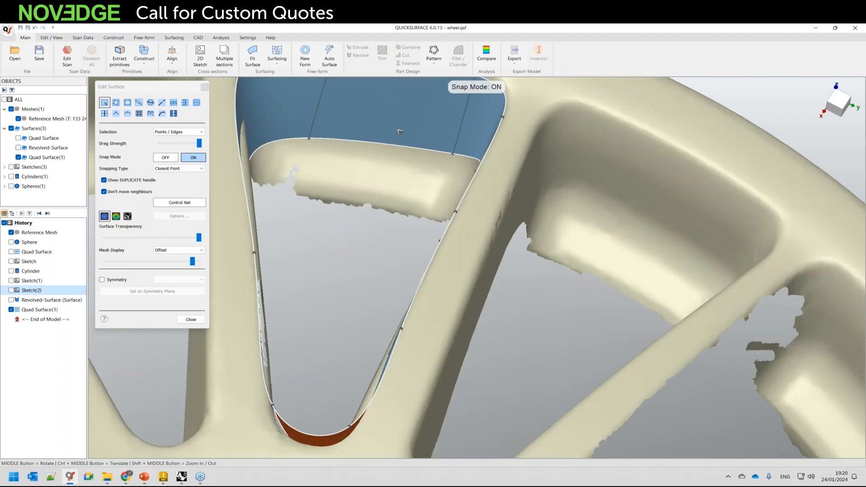
# Adjust two upper points of the opening's wall surface, extend its upper edge above the wheel face, and finish editing the surface.
pyautogui.scroll(-5, 472, 221)
pyautogui.moveTo(379, 176); pyautogui.dragTo(382, 171)
pyautogui.moveTo(524, 179); pyautogui.dragTo(524, 176)
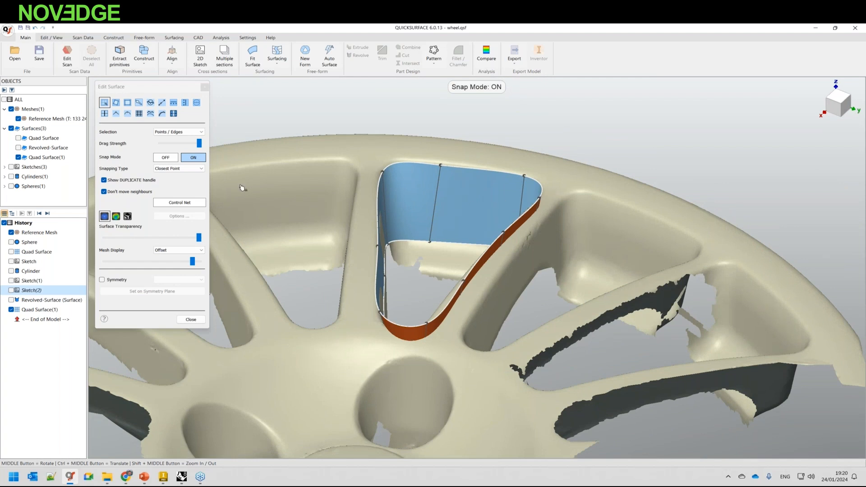
pyautogui.click(161, 102)
pyautogui.moveTo(484, 172); pyautogui.dragTo(485, 135)
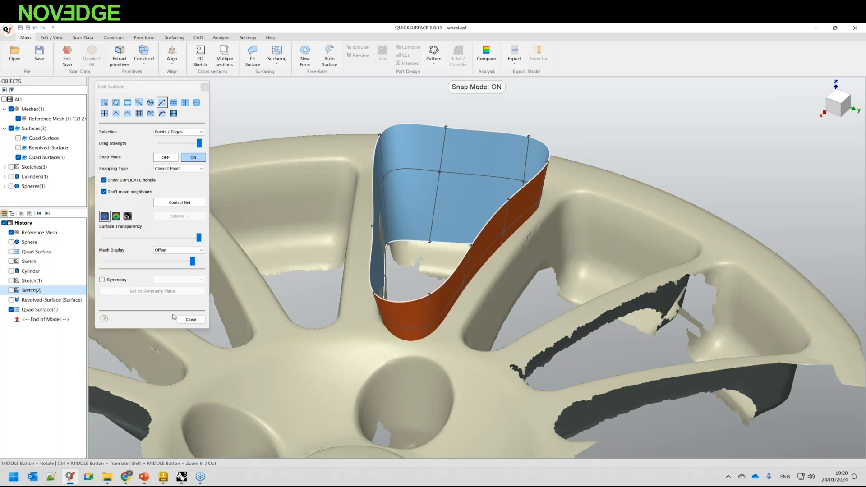
pyautogui.click(191, 319)
# Create a circular pattern of the spoke opening surface about the Z axis with 16 instances over 360 degrees.
pyautogui.scroll(-5, 406, 270)
pyautogui.moveTo(406, 271); pyautogui.dragTo(407, 302, button='middle')
pyautogui.scroll(-3, 442, 282)
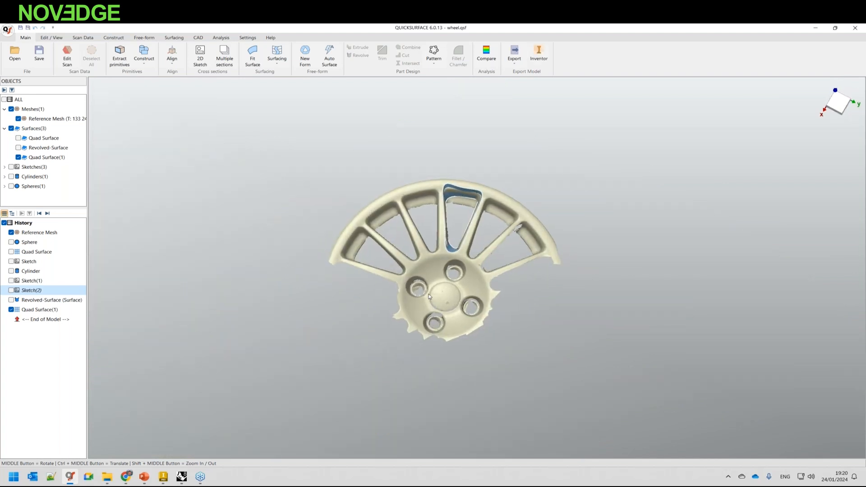
pyautogui.click(37, 310)
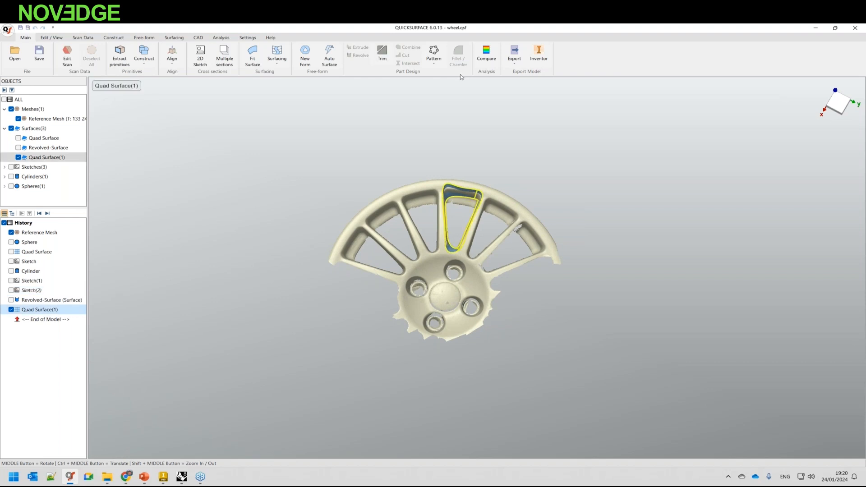
pyautogui.click(433, 60)
pyautogui.click(446, 81)
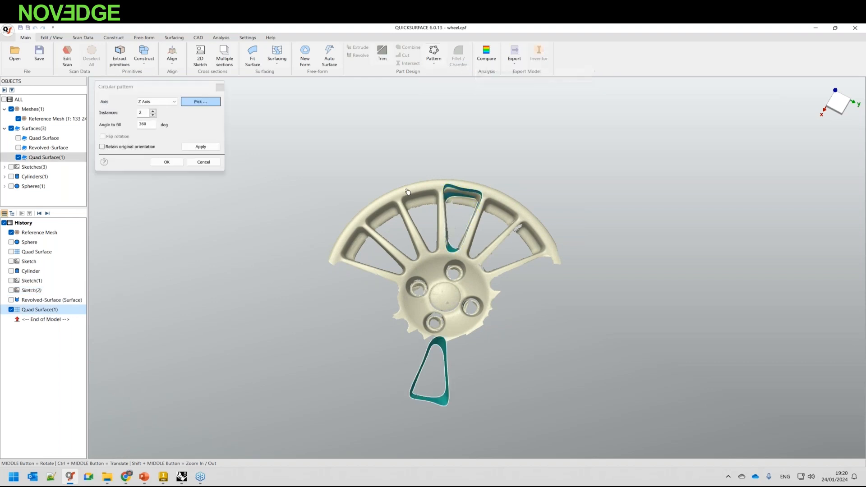
pyautogui.doubleClick(145, 114)
pyautogui.write('16')
pyautogui.click(211, 147)
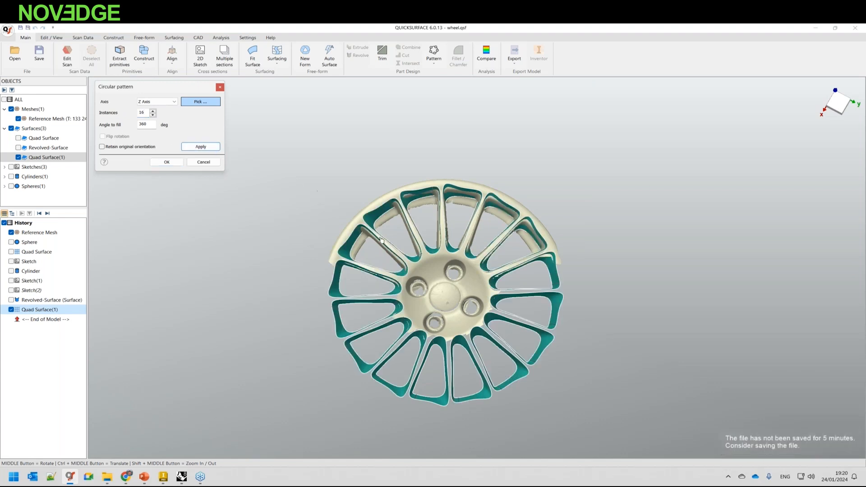
pyautogui.moveTo(365, 248); pyautogui.dragTo(388, 183, button='middle')
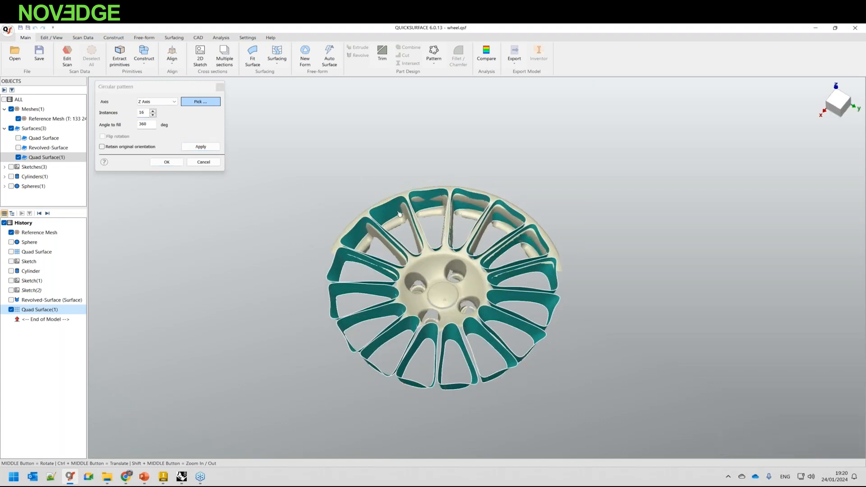
pyautogui.click(175, 163)
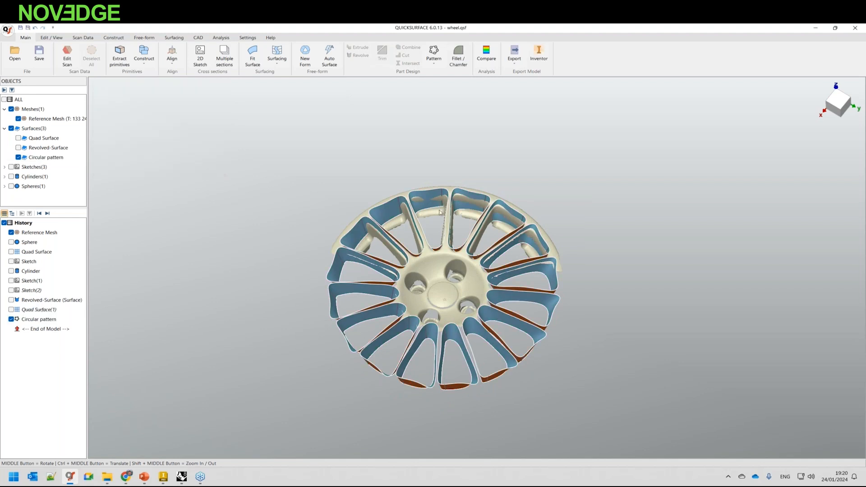
# Show the revolved face surface and start a Trim between it and the circular pattern of opening surfaces.
pyautogui.click(11, 299)
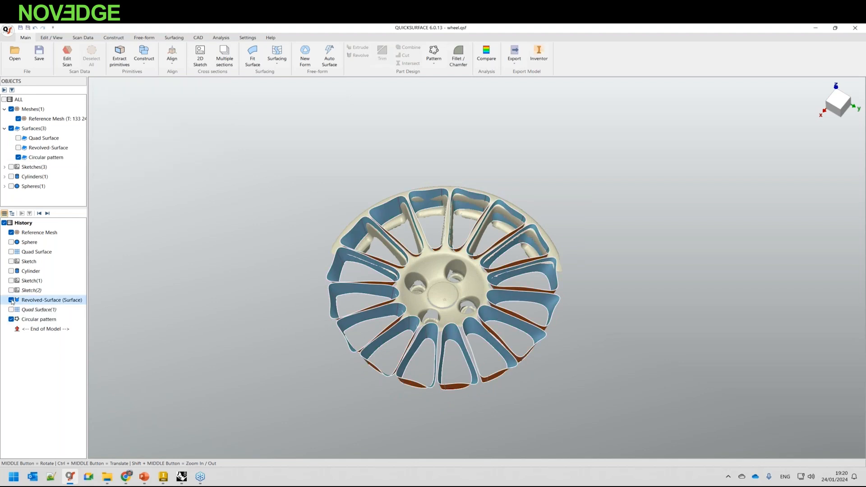
pyautogui.moveTo(394, 302); pyautogui.dragTo(393, 273, button='middle')
pyautogui.moveTo(308, 168); pyautogui.dragTo(591, 384)
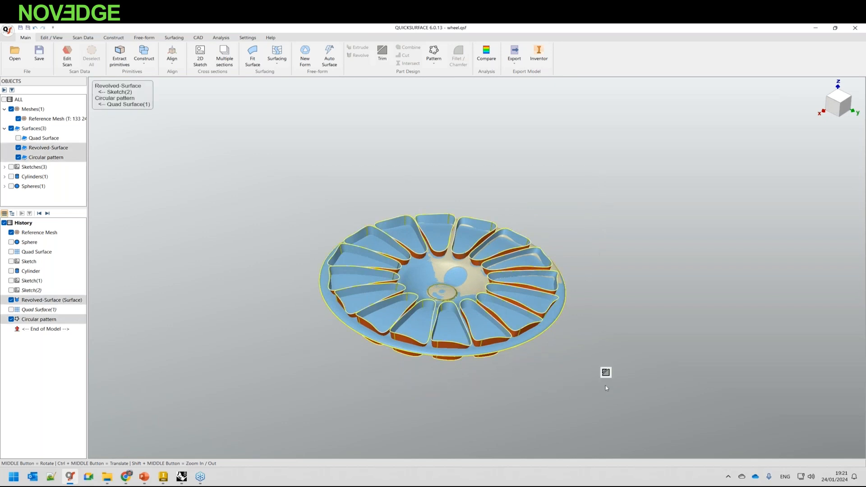
pyautogui.click(605, 373)
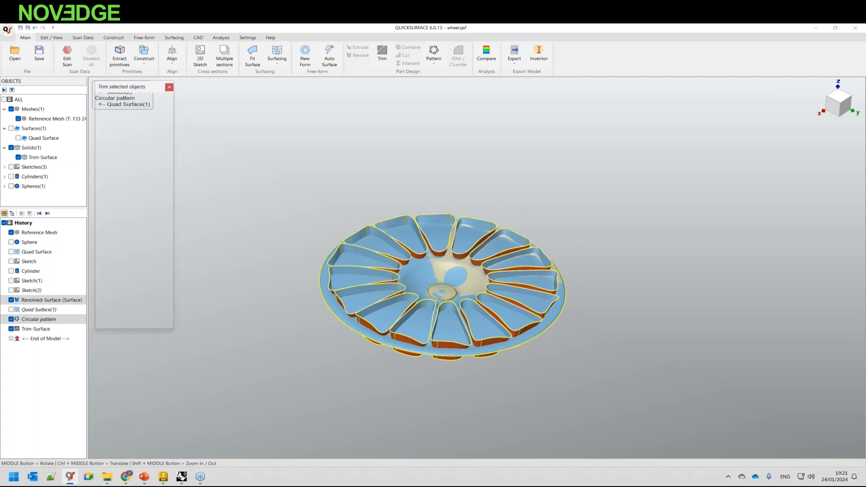
# Trim away the face regions and protruding wall strips at the first group of spoke openings on the wheel's left half.
pyautogui.scroll(5, 374, 299)
pyautogui.click(375, 299)
pyautogui.click(347, 230)
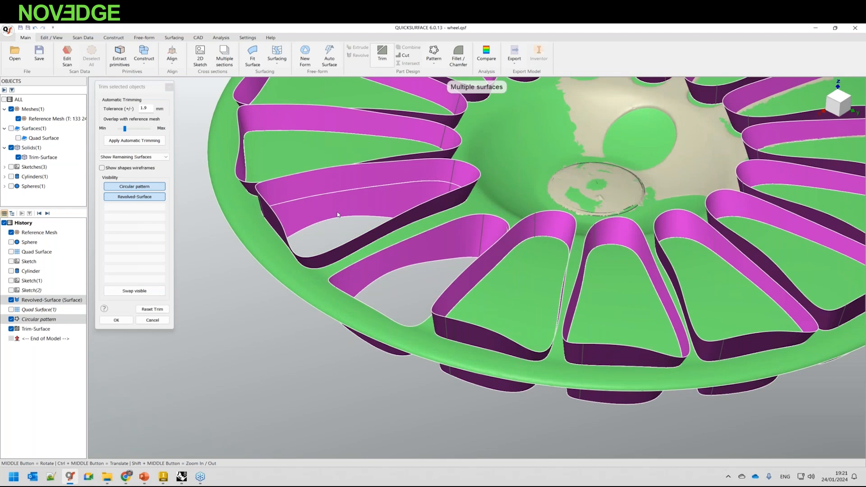
pyautogui.click(319, 183)
pyautogui.click(329, 155)
pyautogui.click(357, 112)
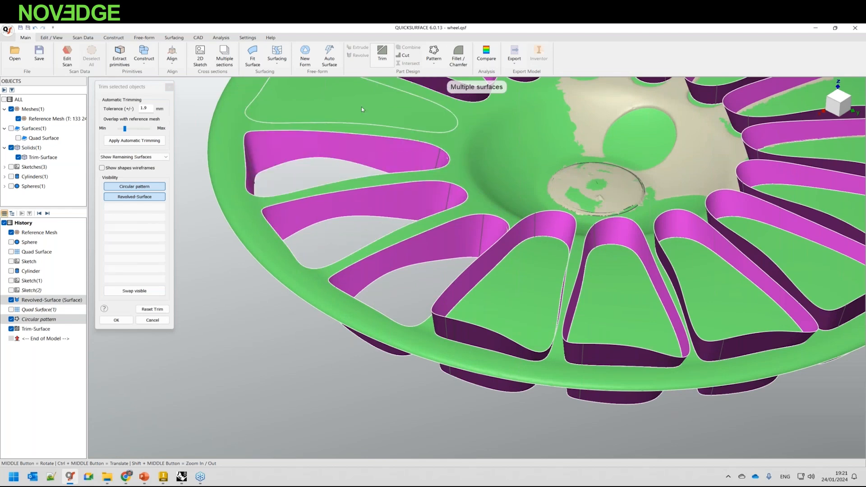
pyautogui.scroll(-3, 510, 213)
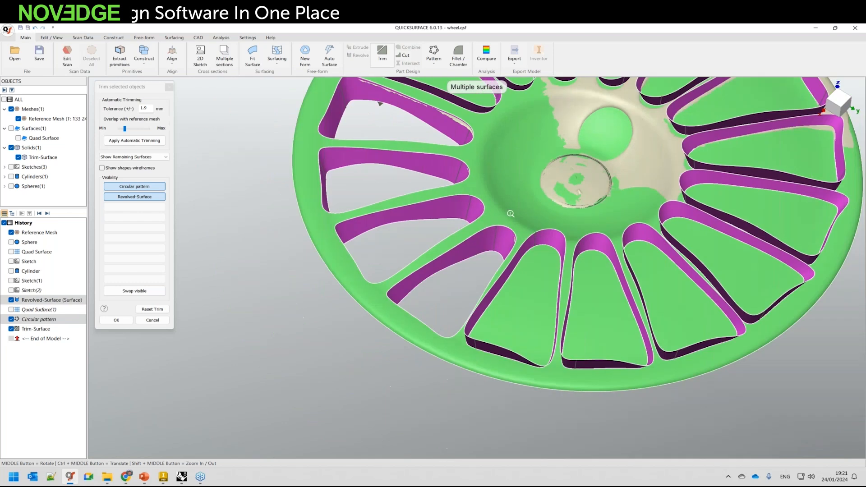
# Continue trimming face regions and protruding wall strips at the spoke openings along the scanned upper part of the wheel.
pyautogui.moveTo(510, 213); pyautogui.dragTo(403, 220, button='middle')
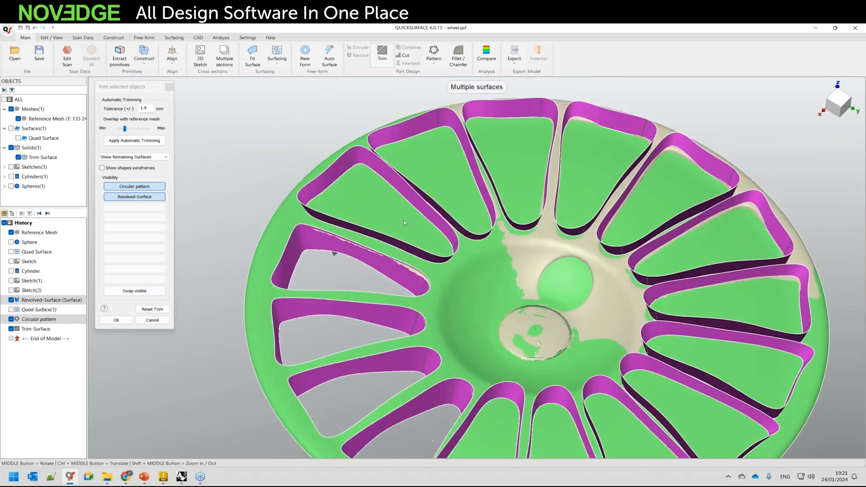
pyautogui.click(481, 184)
pyautogui.scroll(4, 523, 190)
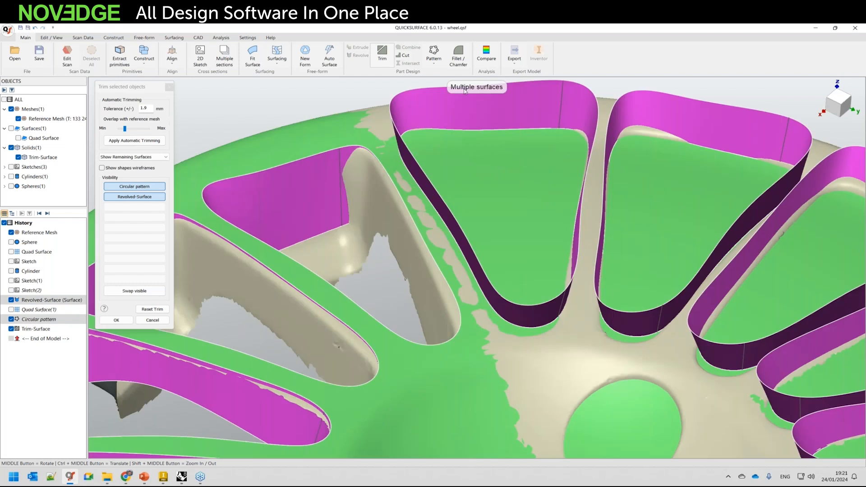
pyautogui.moveTo(531, 177); pyautogui.dragTo(500, 250, button='middle')
pyautogui.click(500, 250)
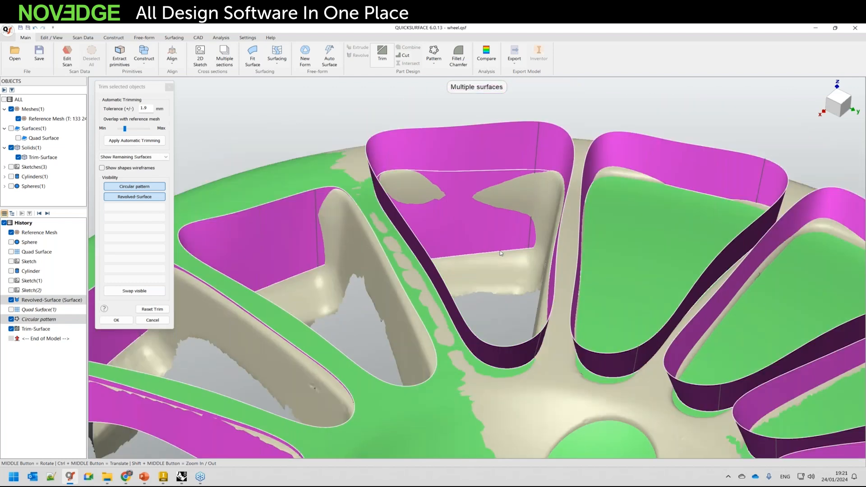
pyautogui.click(505, 153)
pyautogui.click(648, 244)
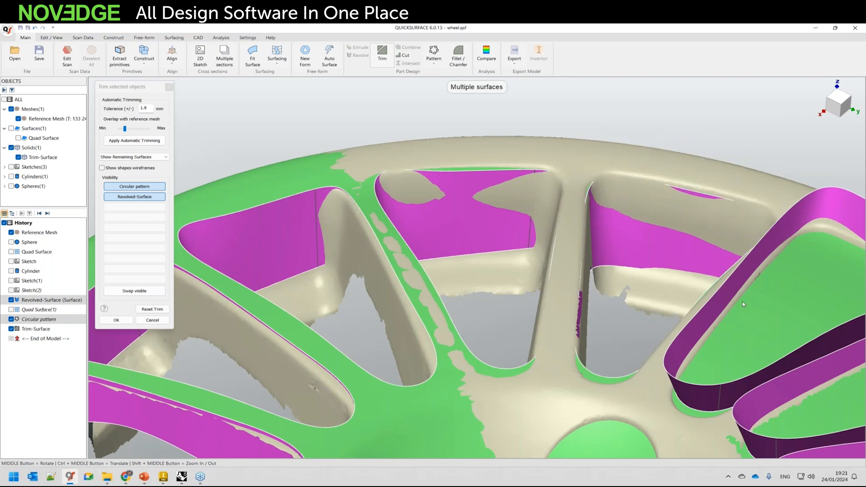
# Trim the face regions and protruding wall strips from the spoke openings on the wheel's right half.
pyautogui.keyDown('ctrl'); pyautogui.moveTo(743, 309); pyautogui.dragTo(518, 215, button='middle'); pyautogui.keyUp('ctrl')
pyautogui.click(602, 178)
pyautogui.click(656, 152)
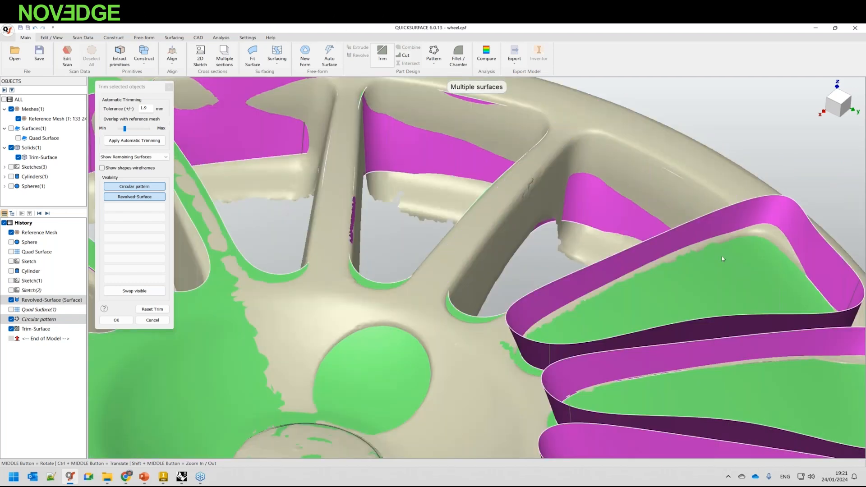
pyautogui.click(729, 283)
pyautogui.click(800, 229)
pyautogui.keyDown('ctrl'); pyautogui.moveTo(800, 229); pyautogui.dragTo(558, 137, button='middle'); pyautogui.keyUp('ctrl')
pyautogui.click(689, 346)
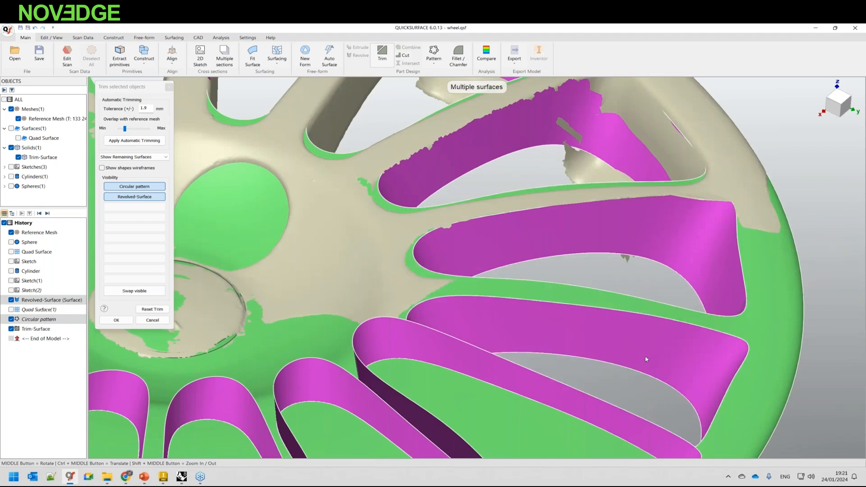
# Trim the remaining spoke openings on the wheel's lower part and accept the trimmed surface.
pyautogui.keyDown('ctrl'); pyautogui.moveTo(646, 359); pyautogui.dragTo(649, 271, button='middle'); pyautogui.keyUp('ctrl')
pyautogui.click(483, 348)
pyautogui.moveTo(414, 320); pyautogui.dragTo(555, 290, button='middle')
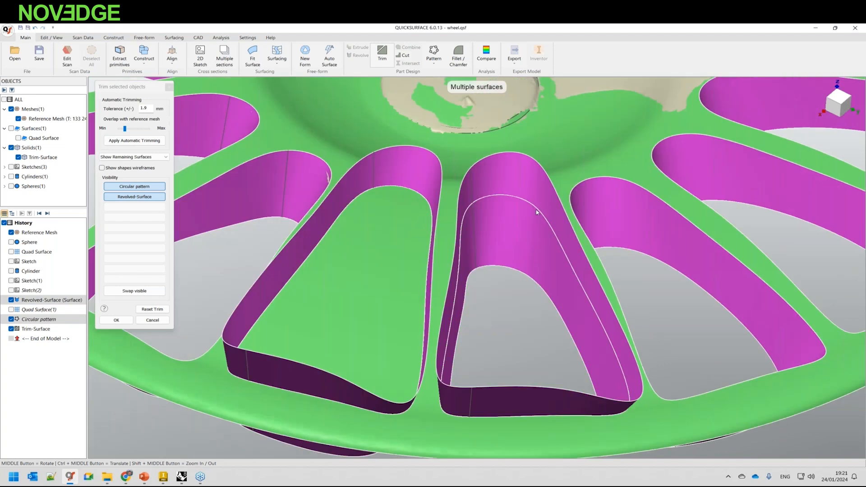
pyautogui.click(399, 180)
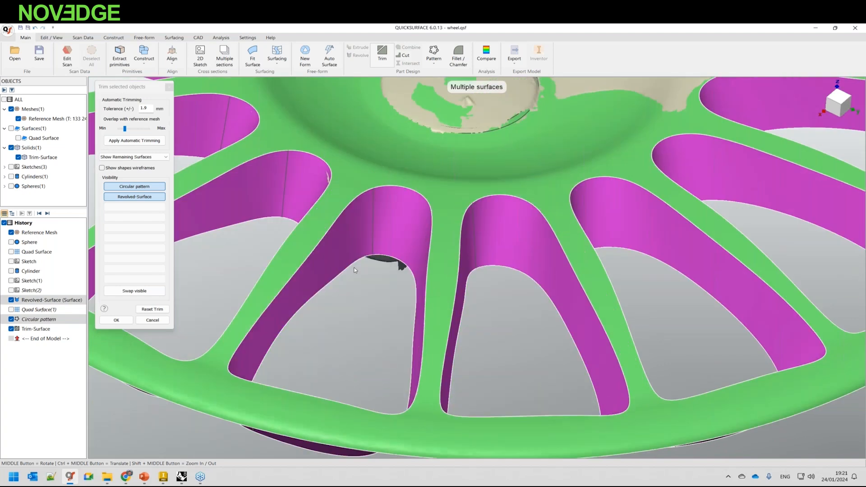
pyautogui.moveTo(354, 269); pyautogui.dragTo(431, 126, button='middle')
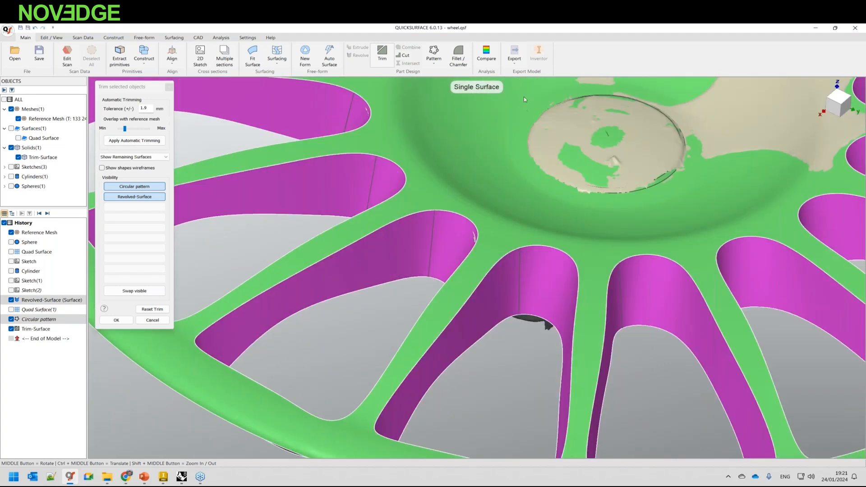
pyautogui.scroll(-5, 454, 245)
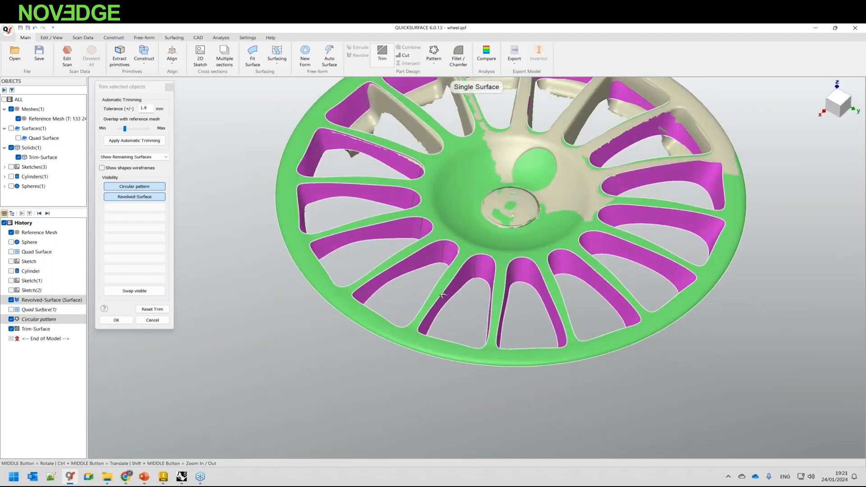
pyautogui.click(117, 320)
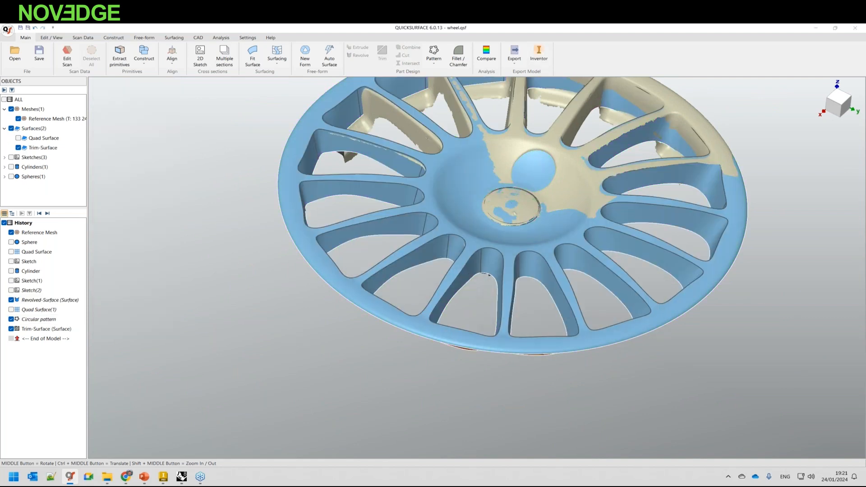
# Hide the reference mesh and view the trimmed wheel surface on its own.
pyautogui.moveTo(480, 222); pyautogui.dragTo(486, 323, button='middle')
pyautogui.moveTo(522, 234); pyautogui.dragTo(519, 181, button='middle')
pyautogui.click(18, 119)
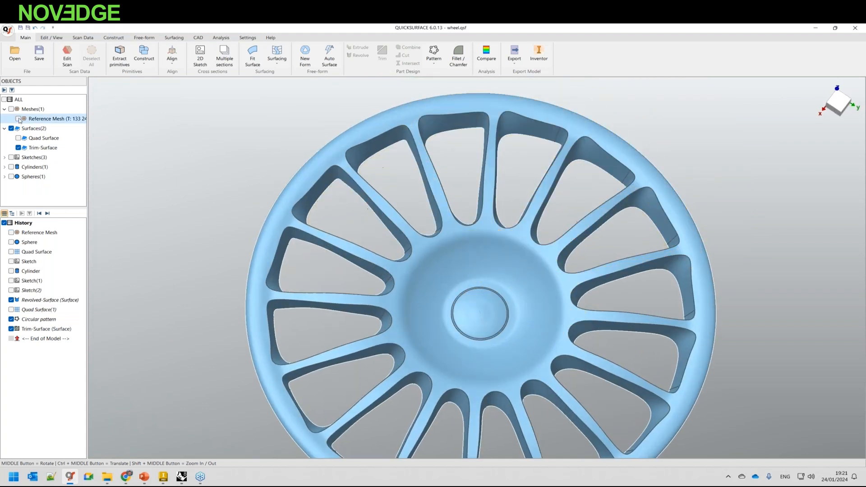
pyautogui.moveTo(419, 212)
pyautogui.mouseDown(button='middle')
pyautogui.moveTo(435, 222)
pyautogui.moveTo(434, 215)
pyautogui.mouseUp(button='middle')
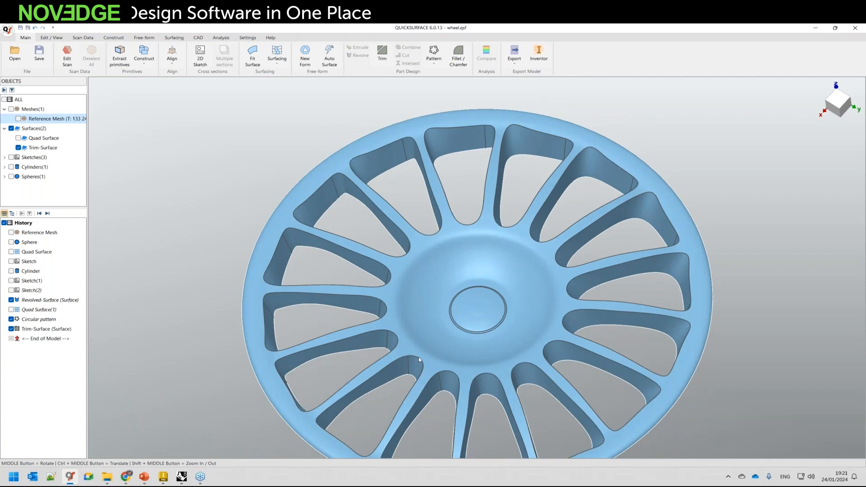
# Fillet the front edge loop of one spoke opening in the lower part of the wheel with a 2.62 mm radius.
pyautogui.click(435, 346)
pyautogui.press('f')
pyautogui.click(385, 421)
pyautogui.scroll(2, 376, 427)
pyautogui.keyDown('ctrl'); pyautogui.moveTo(432, 427); pyautogui.dragTo(424, 341, button='middle'); pyautogui.keyUp('ctrl')
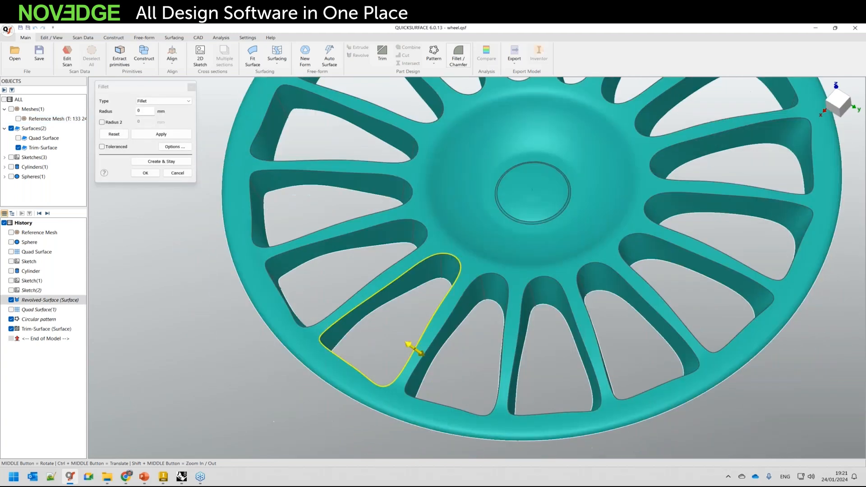
pyautogui.scroll(5, 423, 320)
pyautogui.moveTo(426, 321); pyautogui.dragTo(430, 325)
pyautogui.moveTo(350, 371); pyautogui.dragTo(235, 214, button='middle')
pyautogui.press('Return')
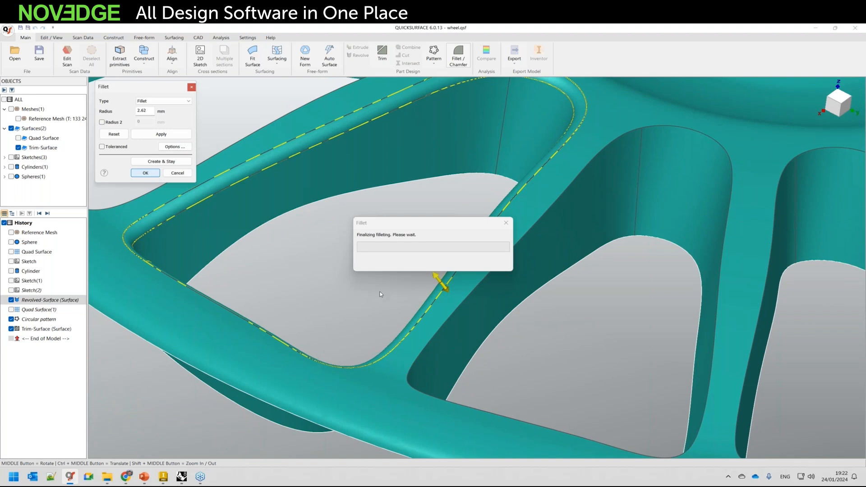
pyautogui.scroll(-5, 371, 283)
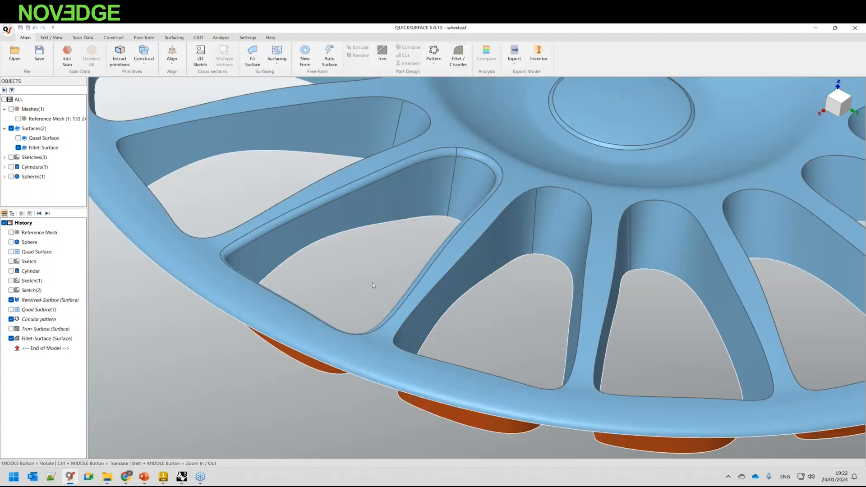
pyautogui.moveTo(390, 304); pyautogui.dragTo(399, 307, button='middle')
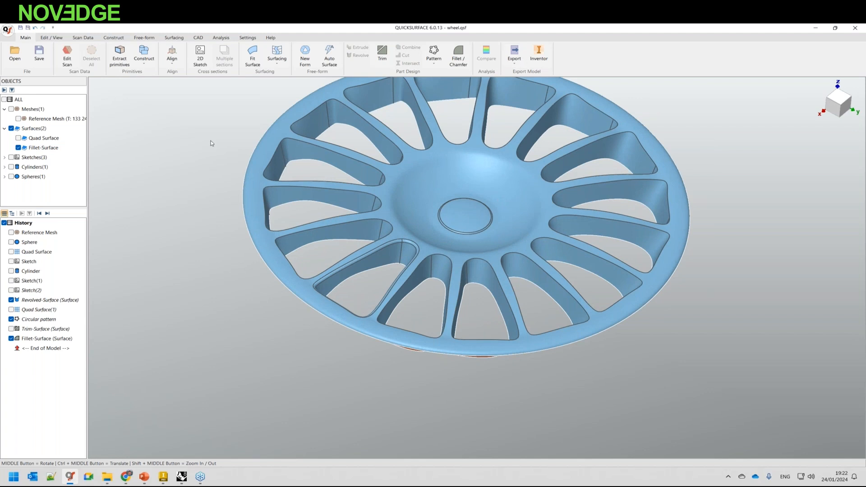
# Open the TOOL4.qsf project from the 03 - Tool folder, discarding the unsaved changes to the wheel project.
pyautogui.click(14, 52)
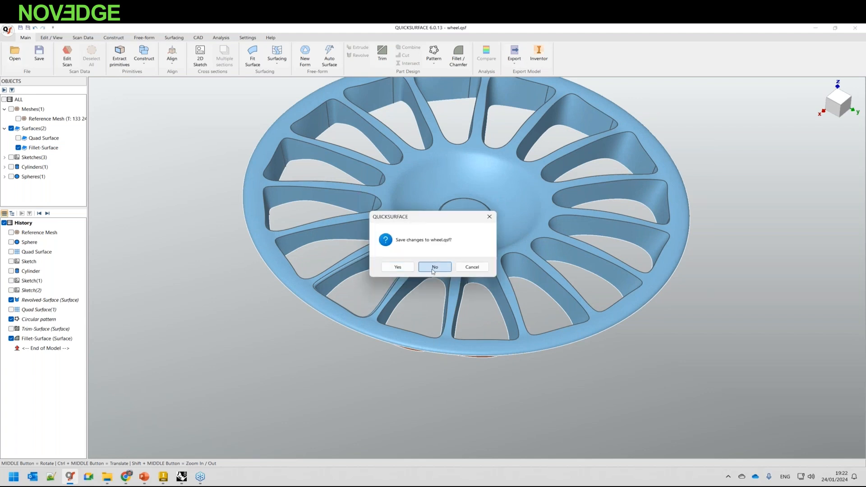
pyautogui.click(431, 269)
pyautogui.click(386, 86)
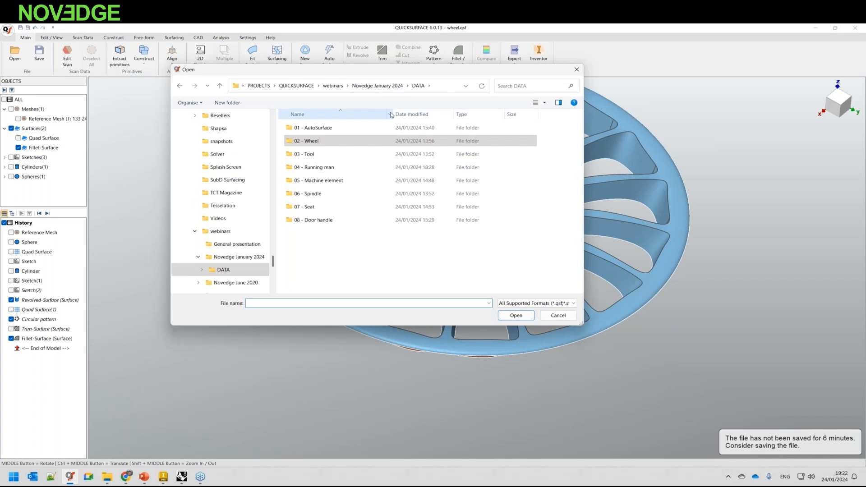
pyautogui.click(324, 155)
pyautogui.doubleClick(324, 155)
pyautogui.doubleClick(307, 131)
pyautogui.moveTo(343, 254); pyautogui.dragTo(327, 230, button='middle')
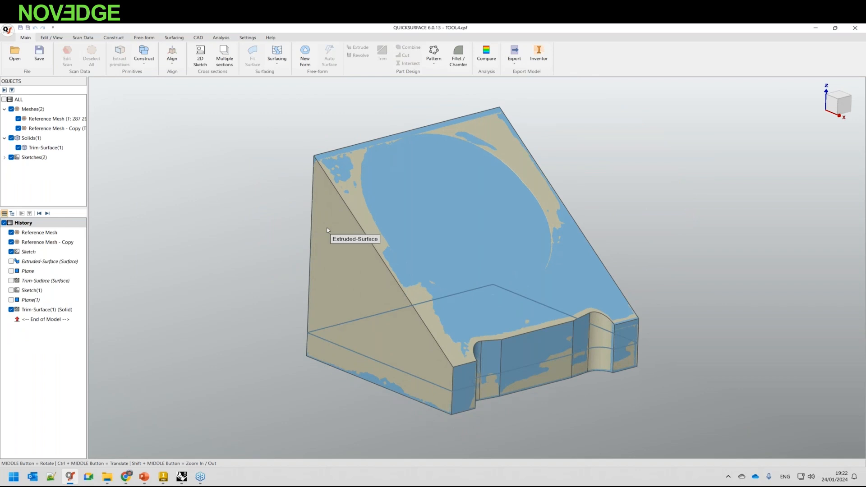
# Hide the solid and the sketches so that only the tool's reference meshes are displayed.
pyautogui.click(11, 138)
pyautogui.click(11, 157)
pyautogui.moveTo(436, 324)
pyautogui.mouseDown(button='middle')
pyautogui.moveTo(386, 354)
pyautogui.moveTo(459, 333)
pyautogui.mouseUp(button='middle')
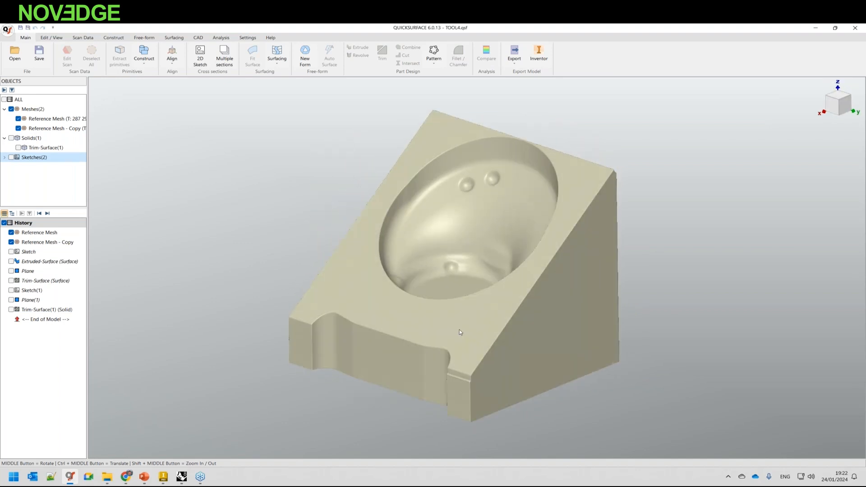
pyautogui.moveTo(455, 227); pyautogui.dragTo(479, 312, button='middle')
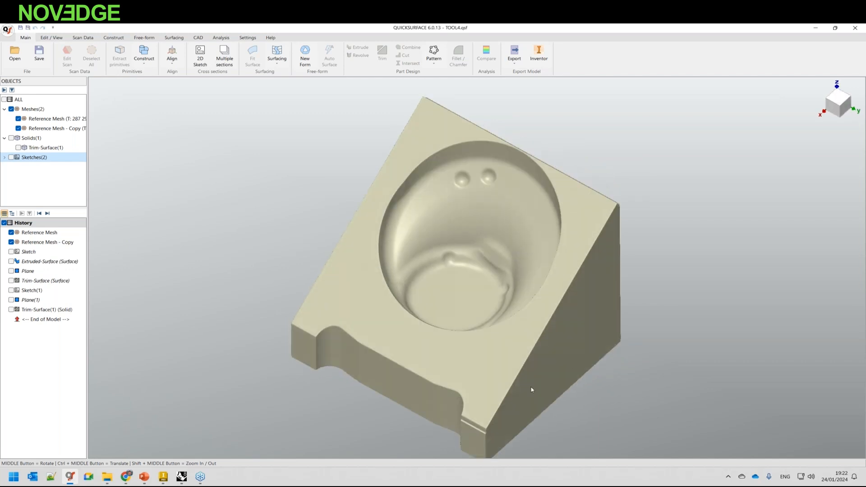
# Compare the Trim-Surface(1) solid with the scan by showing and hiding it, and examine the scanned cavity's freeform shape.
pyautogui.click(11, 310)
pyautogui.moveTo(505, 265); pyautogui.dragTo(472, 159, button='middle')
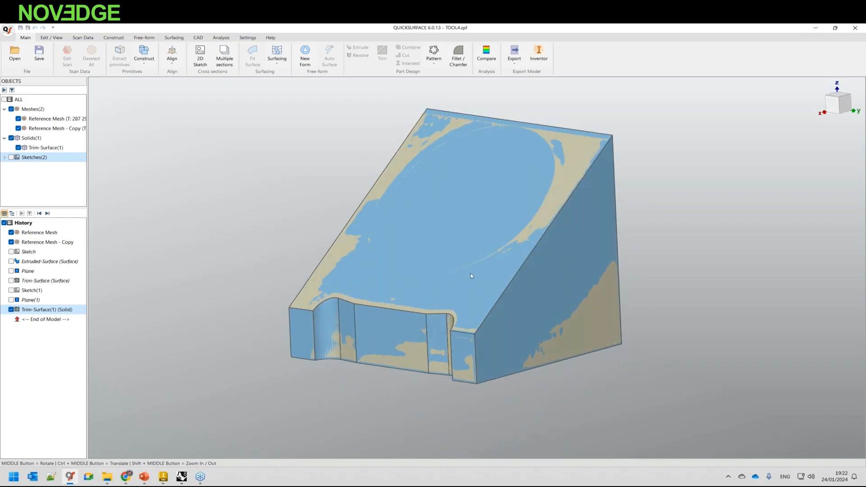
pyautogui.moveTo(358, 337); pyautogui.dragTo(406, 340, button='middle')
pyautogui.click(11, 309)
pyautogui.moveTo(455, 288); pyautogui.dragTo(469, 291, button='middle')
pyautogui.scroll(4, 480, 210)
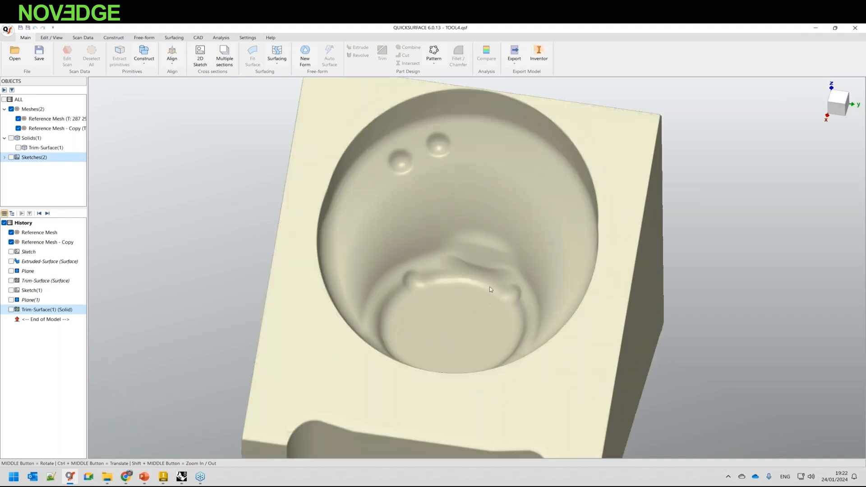
pyautogui.moveTo(498, 200); pyautogui.dragTo(503, 273, button='middle')
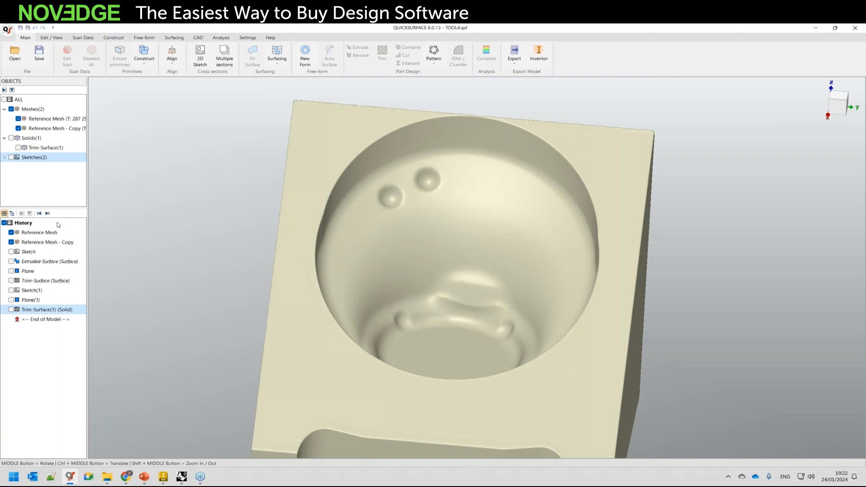
# Select Reference Mesh - Copy and hide the original Reference Mesh.
pyautogui.click(38, 242)
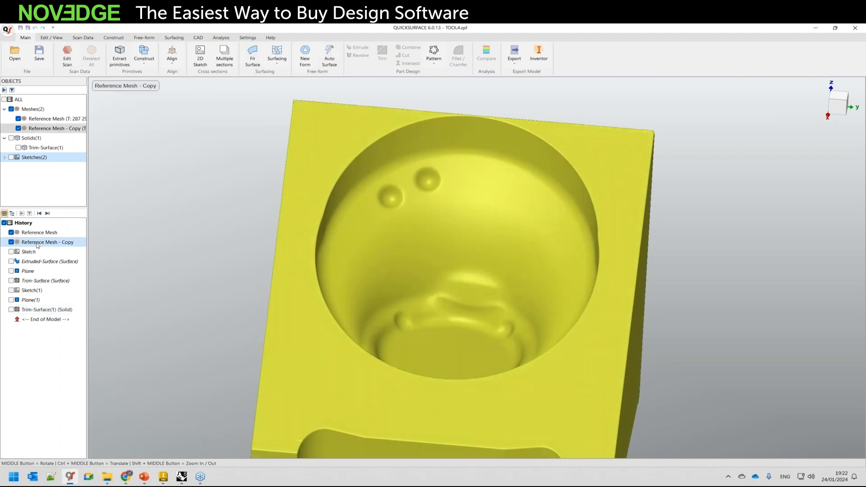
pyautogui.click(18, 119)
pyautogui.moveTo(402, 244); pyautogui.dragTo(404, 256, button='middle')
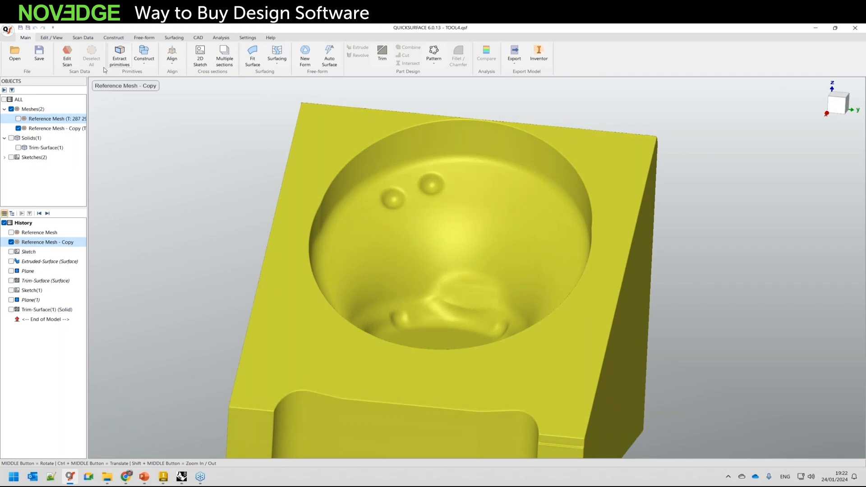
# Edit the mesh copy and select the whole cavity region by angle with a 2.56 degree tolerance.
pyautogui.click(68, 55)
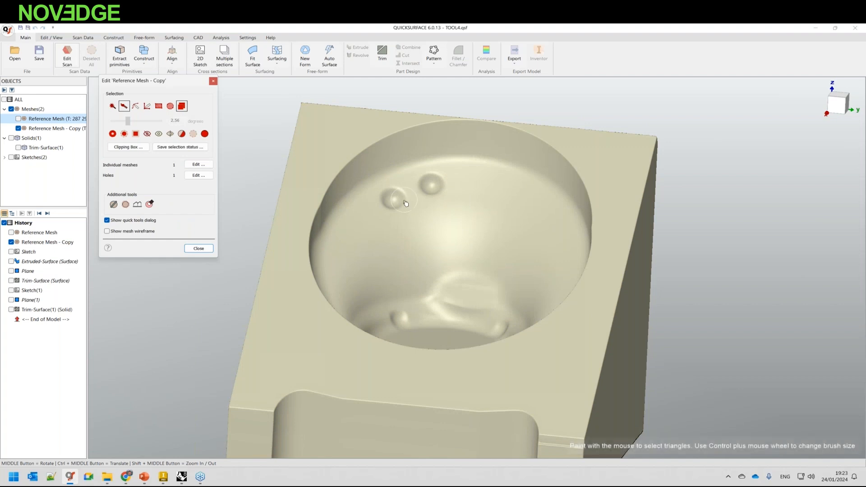
pyautogui.click(112, 106)
pyautogui.click(455, 229)
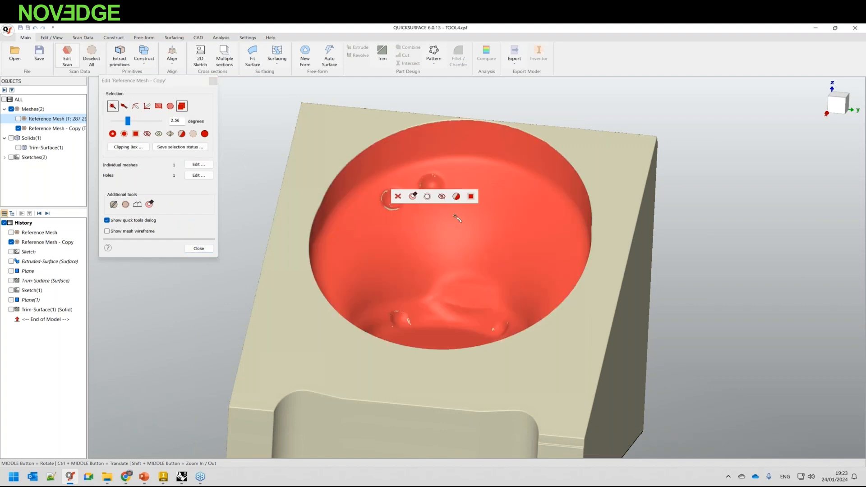
pyautogui.scroll(3, 535, 296)
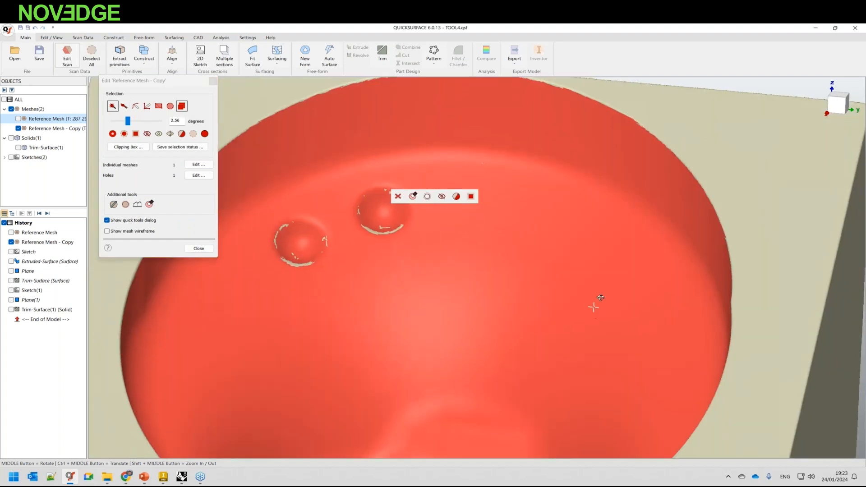
pyautogui.scroll(-3, 600, 293)
pyautogui.moveTo(483, 256)
pyautogui.mouseDown(button='middle')
pyautogui.moveTo(450, 319)
pyautogui.moveTo(458, 245)
pyautogui.moveTo(499, 308)
pyautogui.moveTo(497, 258)
pyautogui.mouseUp(button='middle')
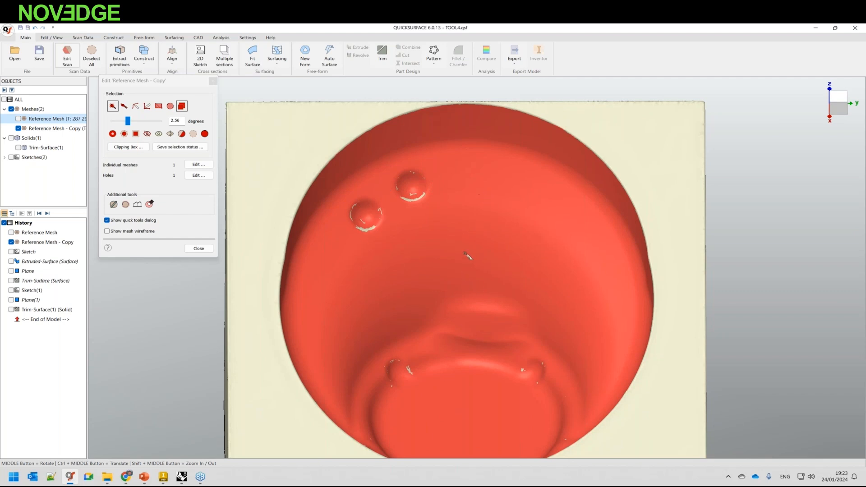
pyautogui.moveTo(465, 254); pyautogui.dragTo(464, 265, button='middle')
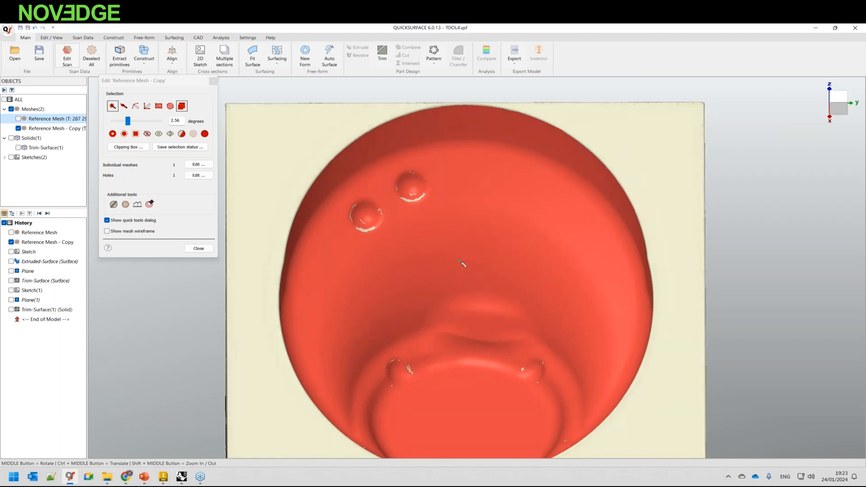
# Paint the missed triangles around the cavity's small bumps into the selection, close the remaining gaps and finish the scan editing.
pyautogui.click(124, 106)
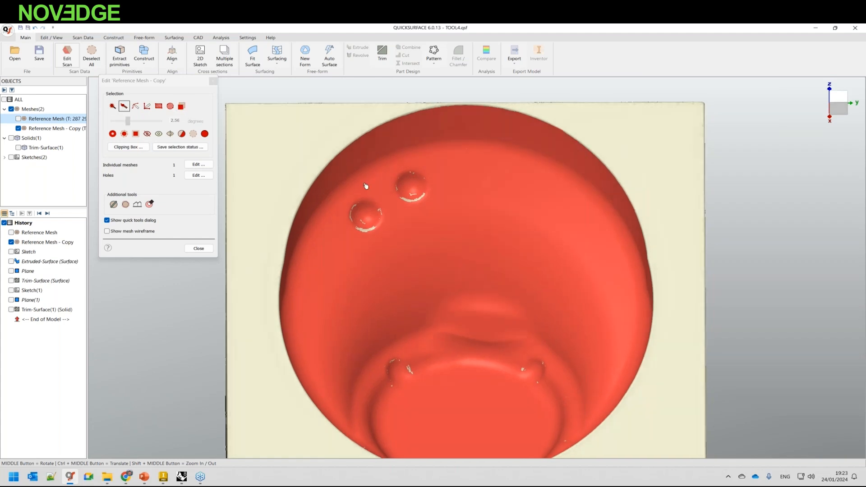
pyautogui.moveTo(441, 177)
pyautogui.mouseDown()
pyautogui.moveTo(354, 224)
pyautogui.moveTo(397, 221)
pyautogui.mouseUp()
pyautogui.keyDown('ctrl'); pyautogui.moveTo(463, 304); pyautogui.dragTo(459, 219, button='middle'); pyautogui.keyUp('ctrl')
pyautogui.moveTo(549, 272)
pyautogui.mouseDown()
pyautogui.moveTo(426, 311)
pyautogui.moveTo(378, 270)
pyautogui.mouseUp()
pyautogui.moveTo(397, 288)
pyautogui.mouseDown(button='middle')
pyautogui.moveTo(435, 285)
pyautogui.moveTo(459, 352)
pyautogui.moveTo(579, 378)
pyautogui.mouseUp(button='middle')
pyautogui.moveTo(579, 379); pyautogui.dragTo(547, 392)
pyautogui.scroll(3, 563, 385)
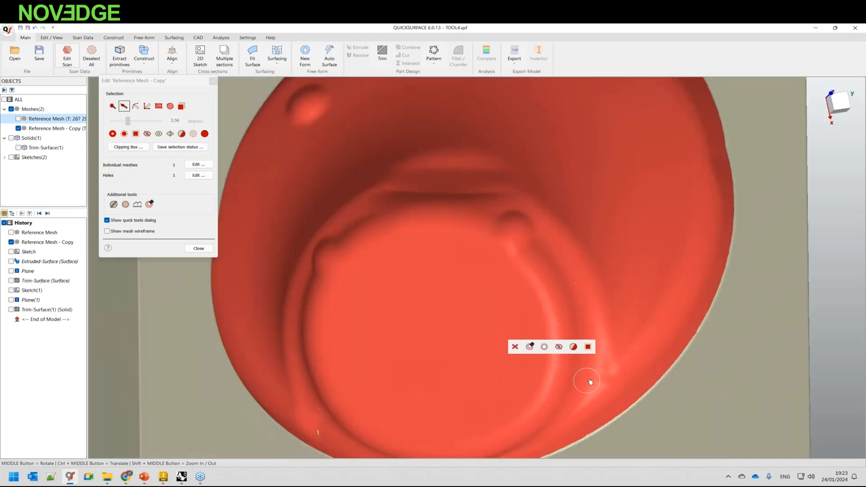
pyautogui.click(113, 134)
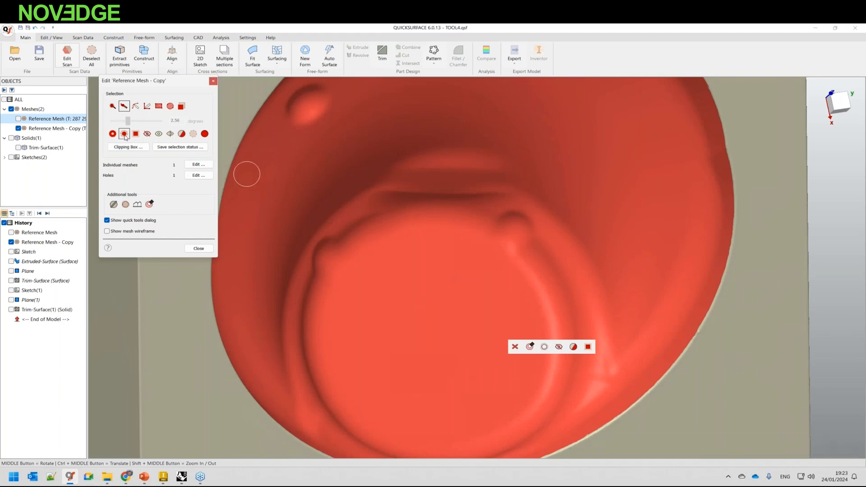
pyautogui.moveTo(456, 325); pyautogui.dragTo(521, 312, button='middle')
pyautogui.scroll(-3, 521, 312)
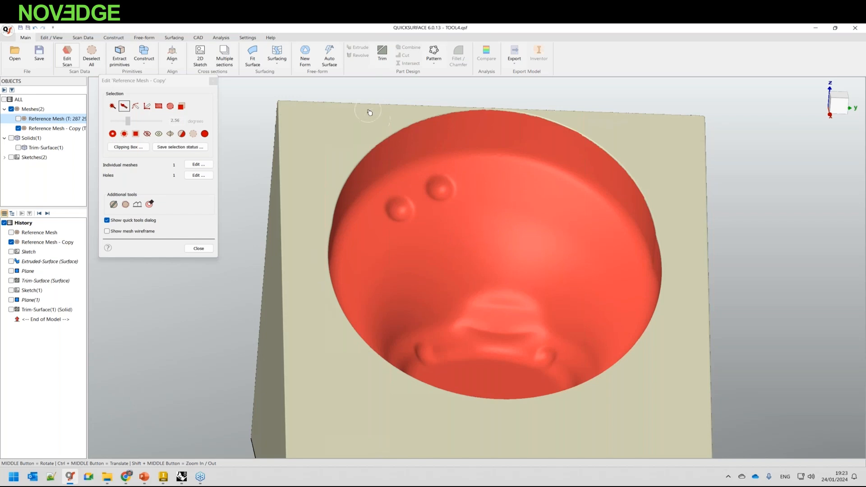
pyautogui.click(198, 248)
# Auto-surface the selected cavity triangles with the Feature aligned algorithm, a 2000-quad target and Balanced details, and clear the mesh selection.
pyautogui.moveTo(440, 192); pyautogui.dragTo(433, 173, button='middle')
pyautogui.click(329, 56)
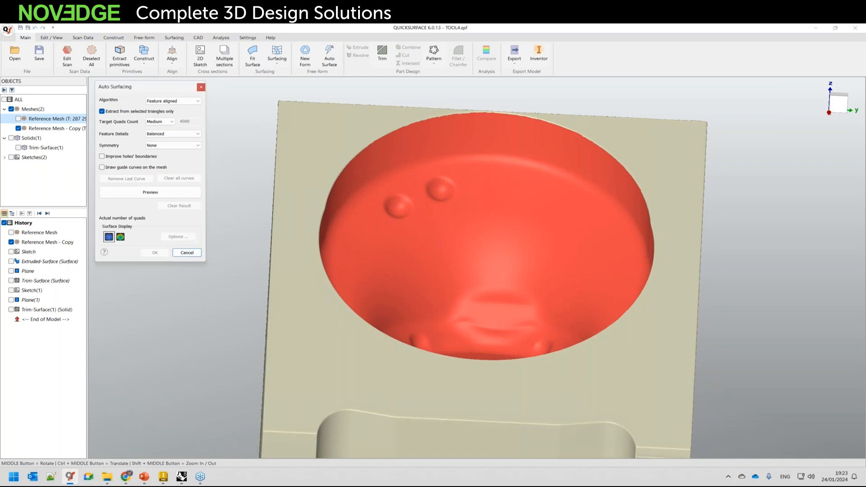
pyautogui.moveTo(432, 204); pyautogui.dragTo(427, 205, button='middle')
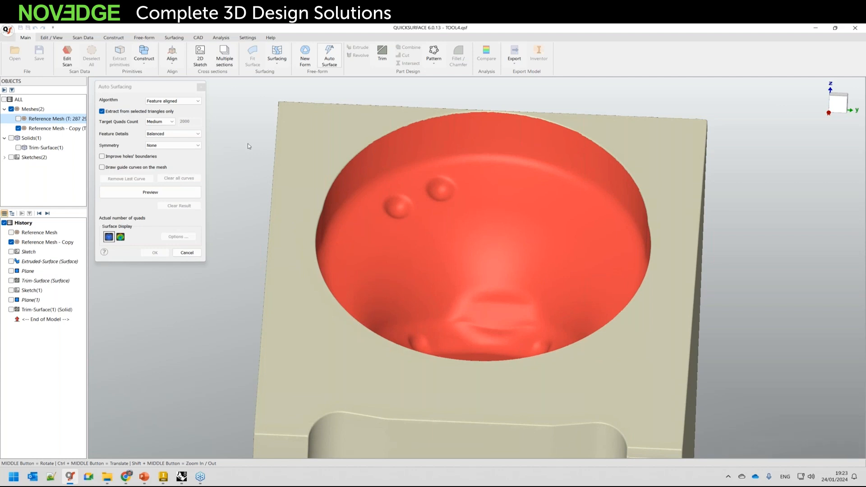
pyautogui.click(155, 193)
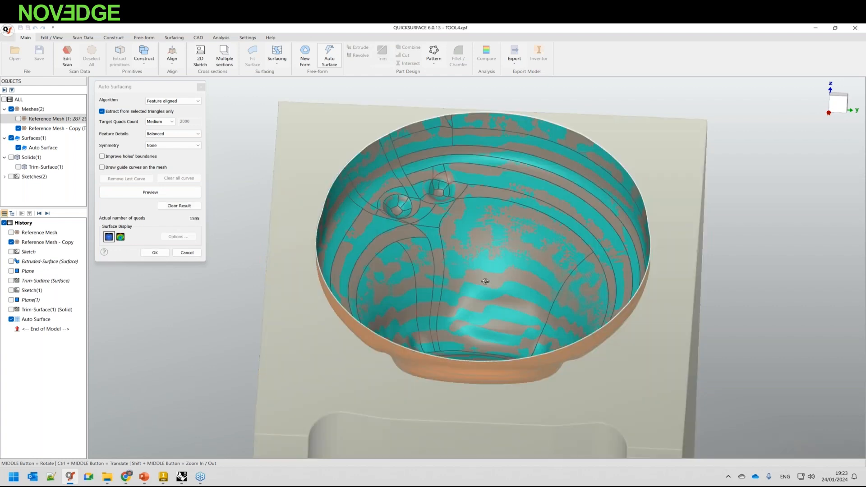
pyautogui.moveTo(485, 281); pyautogui.dragTo(494, 221, button='middle')
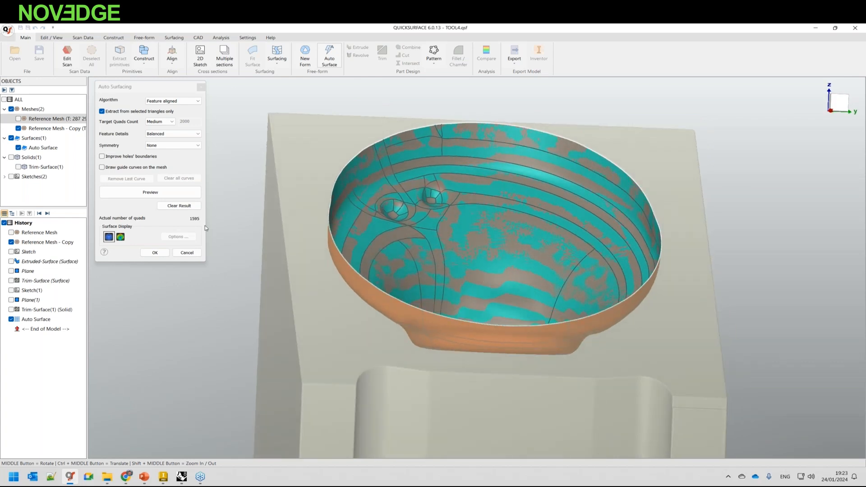
pyautogui.moveTo(461, 220); pyautogui.dragTo(478, 305, button='middle')
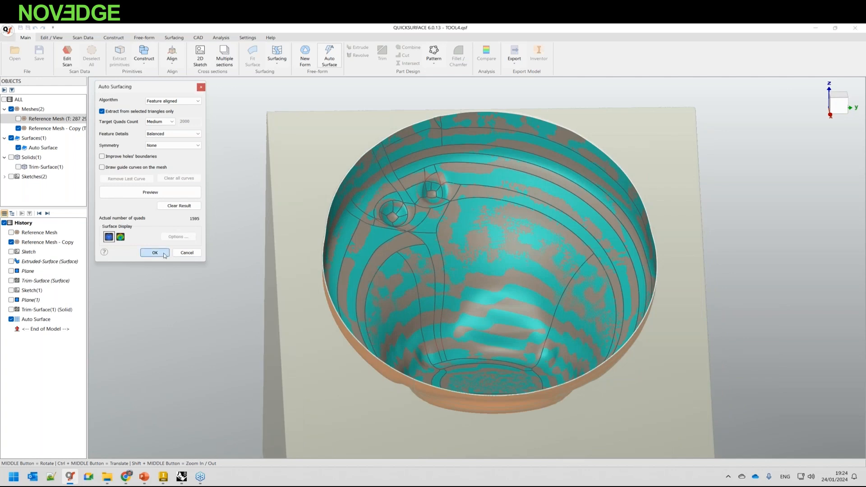
pyautogui.click(155, 253)
pyautogui.moveTo(163, 257); pyautogui.dragTo(165, 265, button='middle')
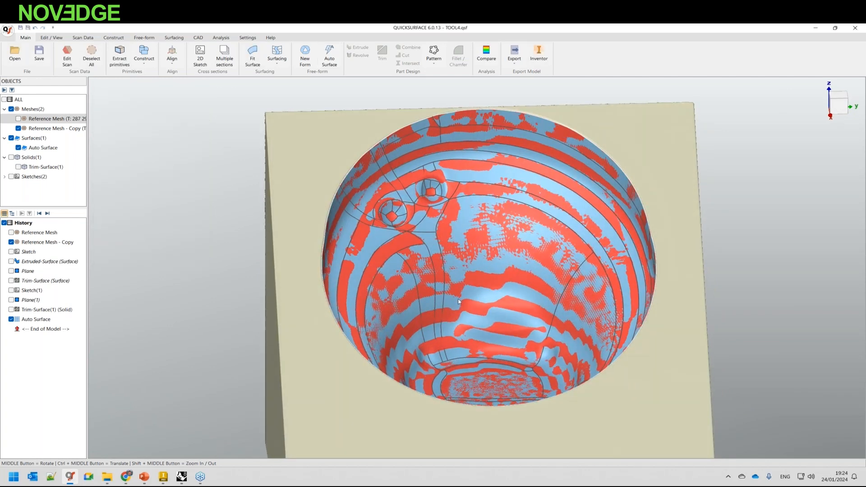
pyautogui.moveTo(315, 205); pyautogui.dragTo(316, 184, button='middle')
pyautogui.press('Escape')
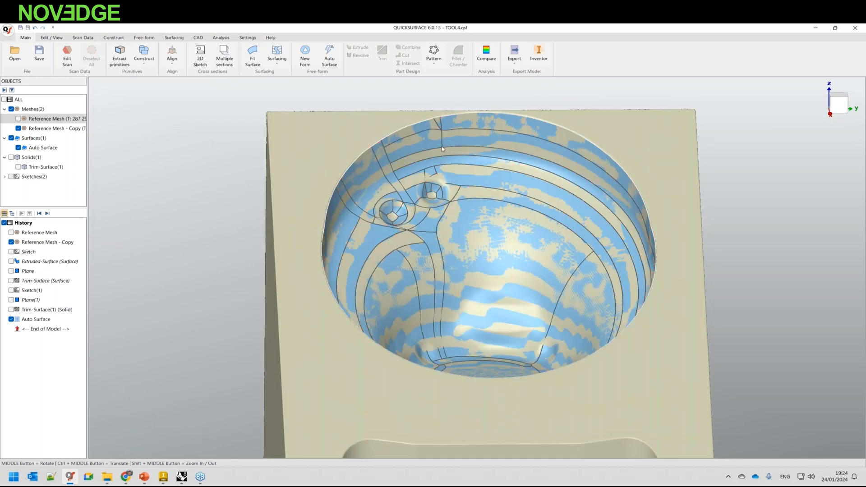
# Edit the auto surface and merge the crowded control points along the cavity's upper rim to clean up the patch layout.
pyautogui.rightClick(32, 320)
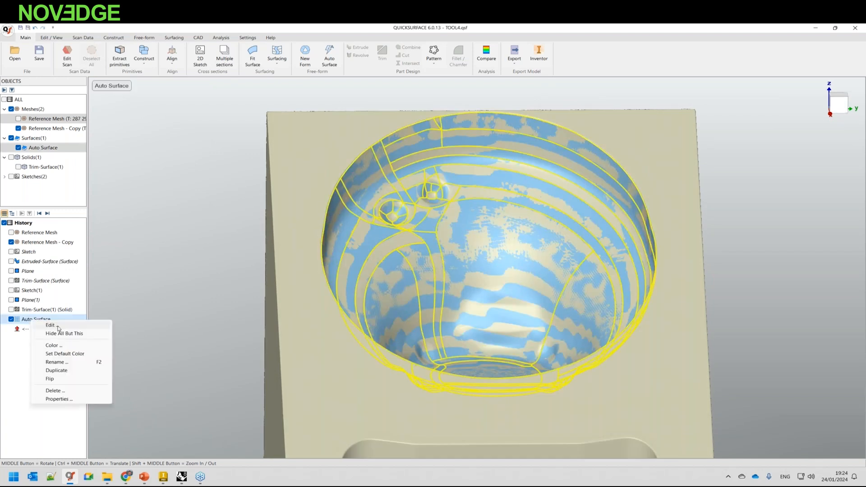
pyautogui.click(51, 325)
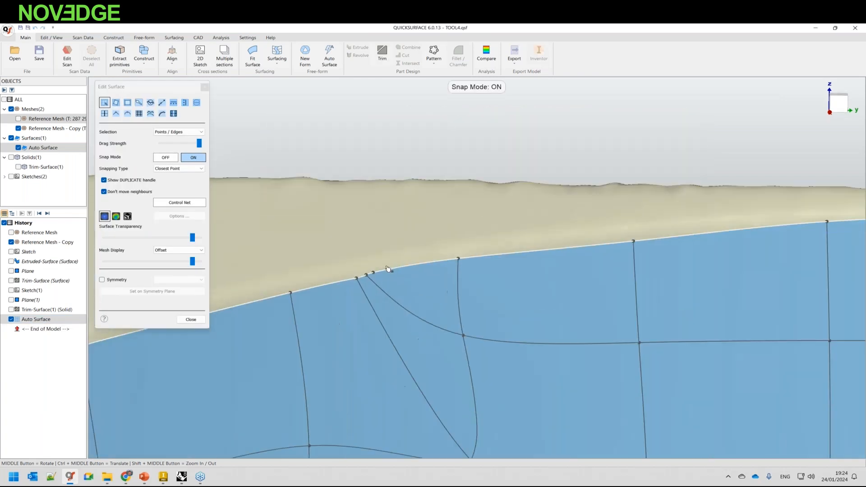
pyautogui.click(372, 273)
pyautogui.moveTo(373, 273); pyautogui.dragTo(440, 267)
pyautogui.moveTo(435, 316); pyautogui.dragTo(448, 267)
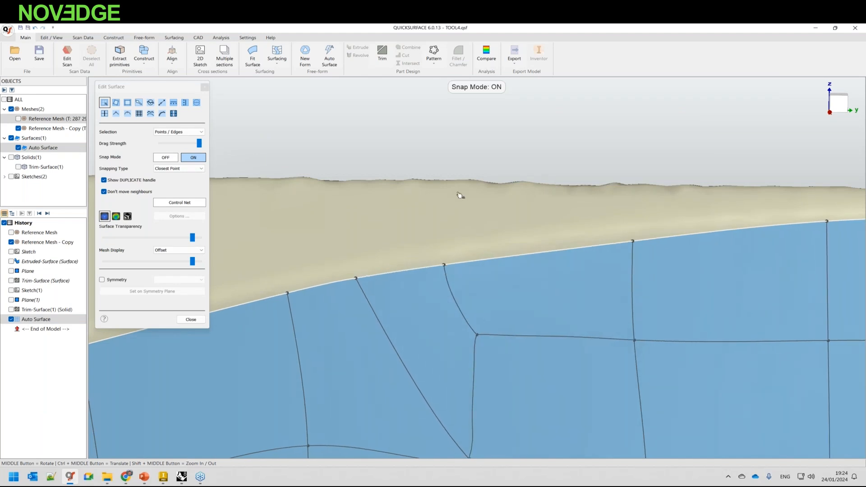
# Examine the auto surface's control points and patch layout around the cavity rim.
pyautogui.scroll(-3, 460, 195)
pyautogui.scroll(-3, 460, 195)
pyautogui.scroll(-3, 462, 192)
pyautogui.moveTo(572, 321); pyautogui.dragTo(691, 352, button='middle')
pyautogui.scroll(5, 691, 352)
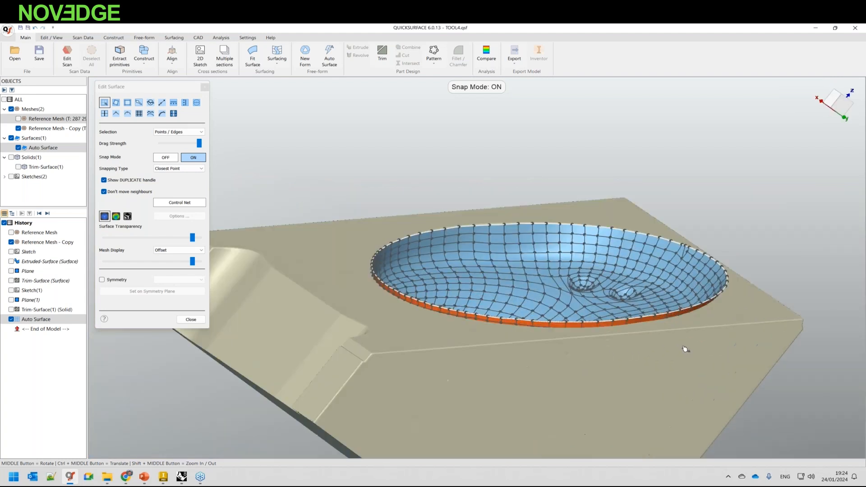
pyautogui.scroll(-2, 518, 343)
pyautogui.moveTo(518, 342); pyautogui.dragTo(509, 282, button='middle')
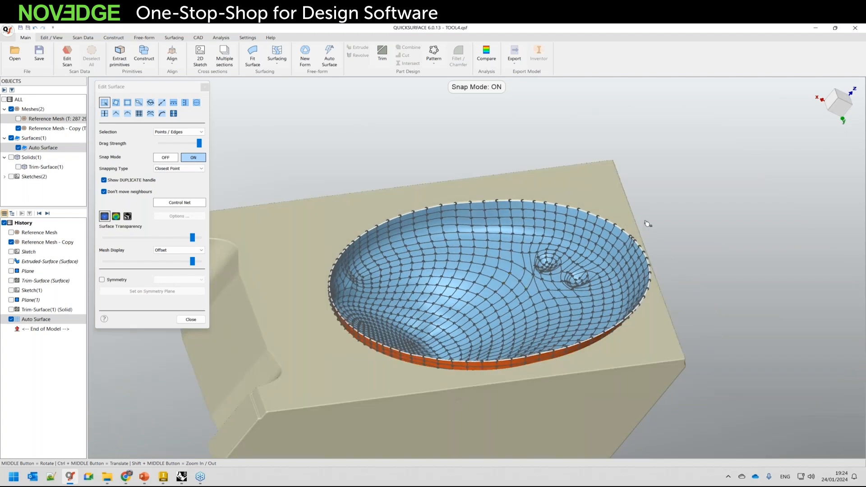
# Extend the auto surface's open boundary around the cavity rim outward past the block's top face and finish the surface editing.
pyautogui.moveTo(648, 223); pyautogui.dragTo(669, 215, button='middle')
pyautogui.scroll(2, 446, 206)
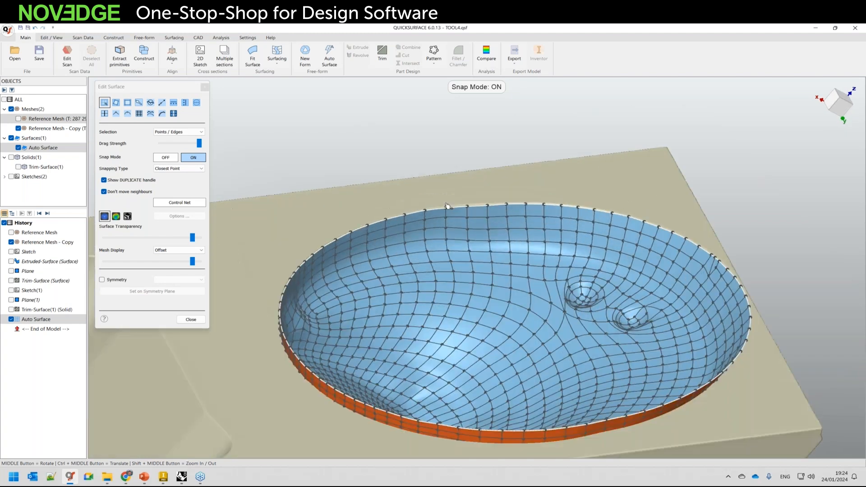
pyautogui.scroll(1, 446, 206)
pyautogui.scroll(-2, 477, 189)
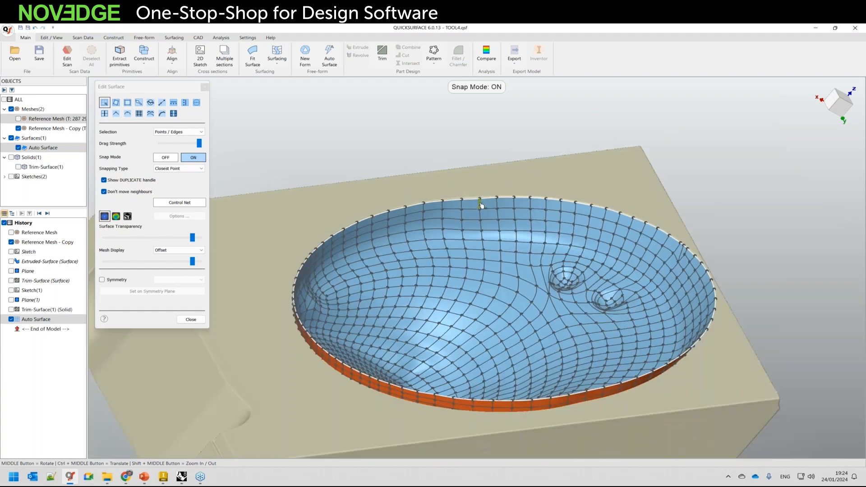
pyautogui.click(161, 104)
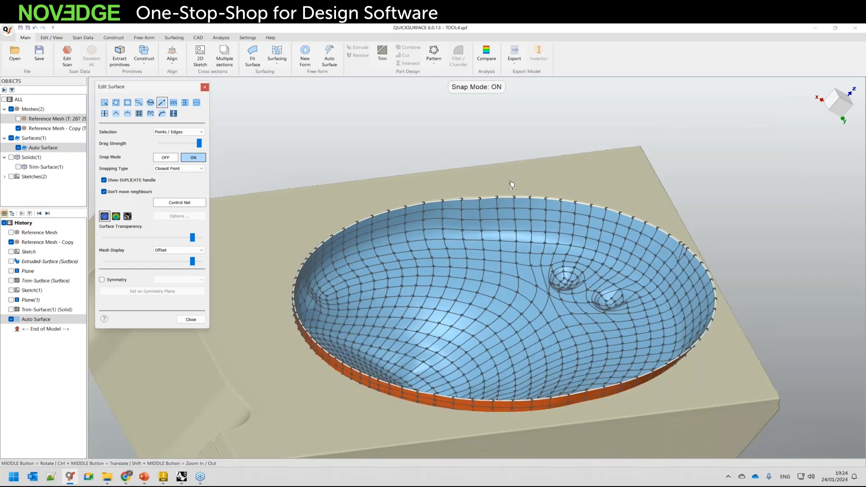
pyautogui.click(469, 202)
pyautogui.moveTo(471, 200); pyautogui.dragTo(473, 192)
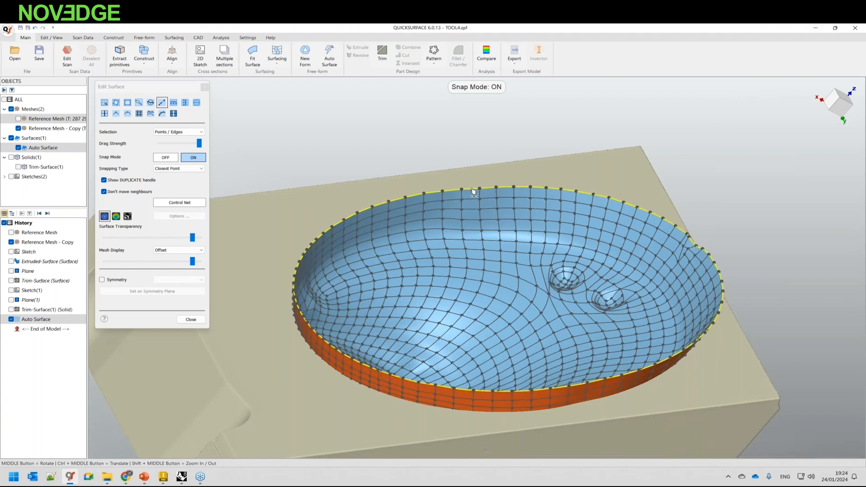
pyautogui.moveTo(636, 334); pyautogui.dragTo(644, 291, button='middle')
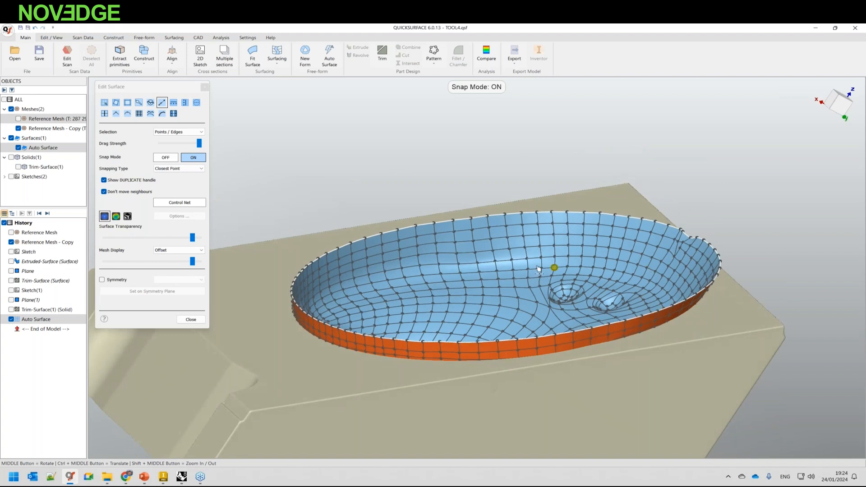
pyautogui.click(186, 320)
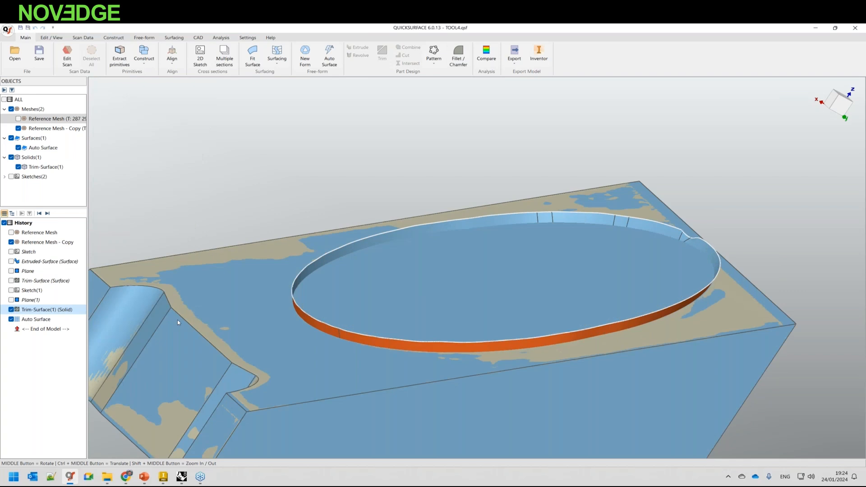
# Trim the prismatic solid and the auto surface against each other, removing the cavity's cap and the excess rim to form one solid.
pyautogui.moveTo(388, 291); pyautogui.dragTo(386, 266, button='middle')
pyautogui.scroll(-3, 386, 266)
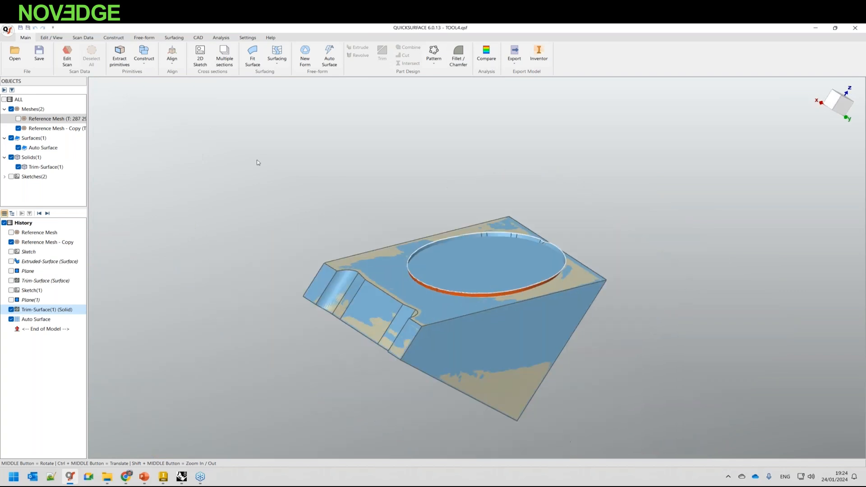
pyautogui.moveTo(386, 267); pyautogui.dragTo(647, 436)
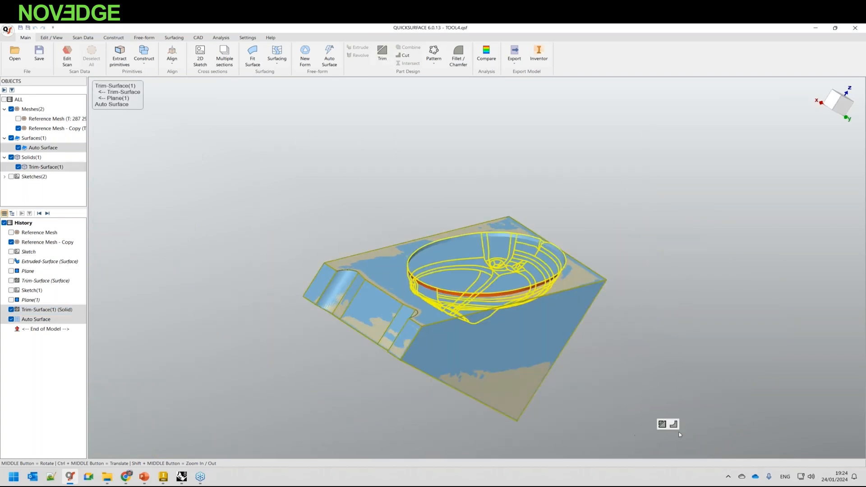
pyautogui.click(662, 424)
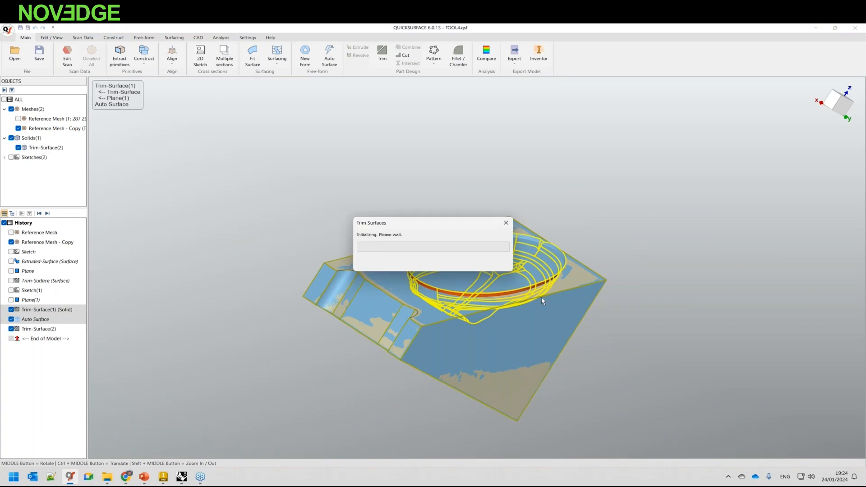
pyautogui.scroll(7, 522, 239)
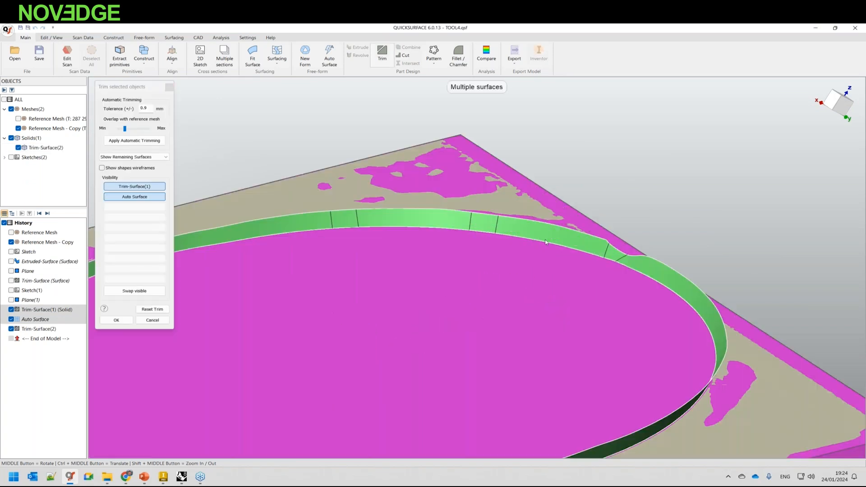
pyautogui.click(548, 235)
pyautogui.click(549, 291)
pyautogui.moveTo(498, 308); pyautogui.dragTo(527, 271, button='middle')
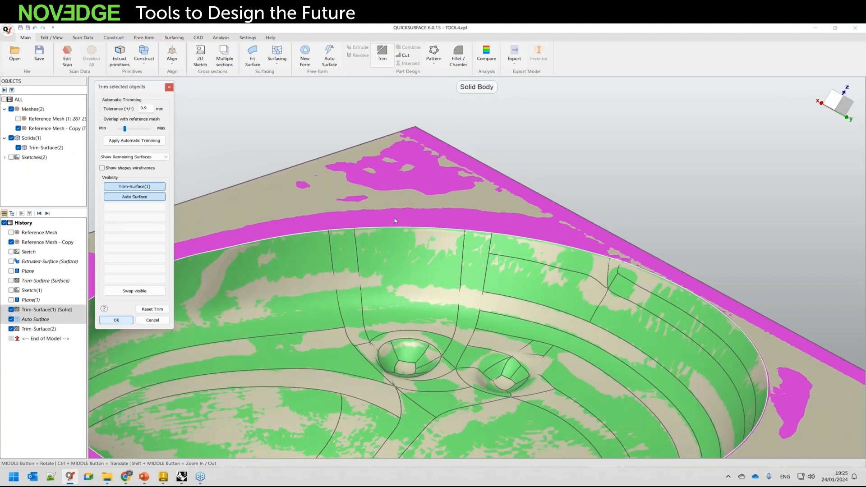
pyautogui.press('Return')
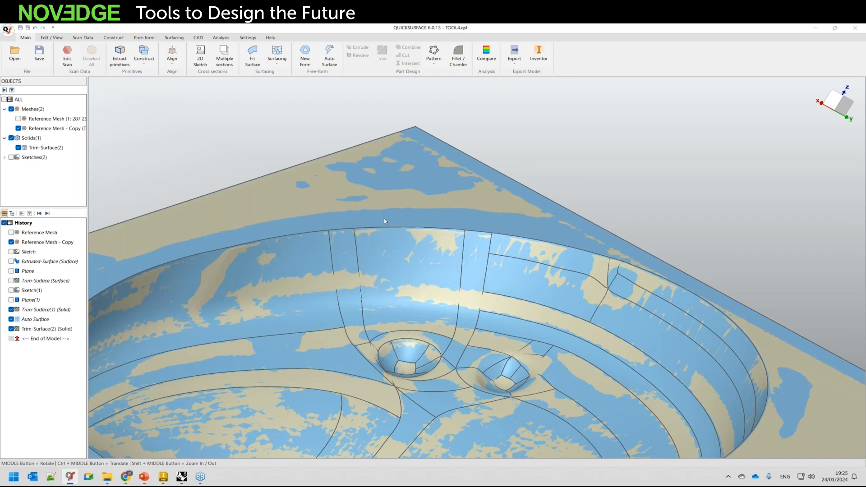
pyautogui.moveTo(372, 233); pyautogui.dragTo(383, 270, button='middle')
pyautogui.scroll(-5, 495, 157)
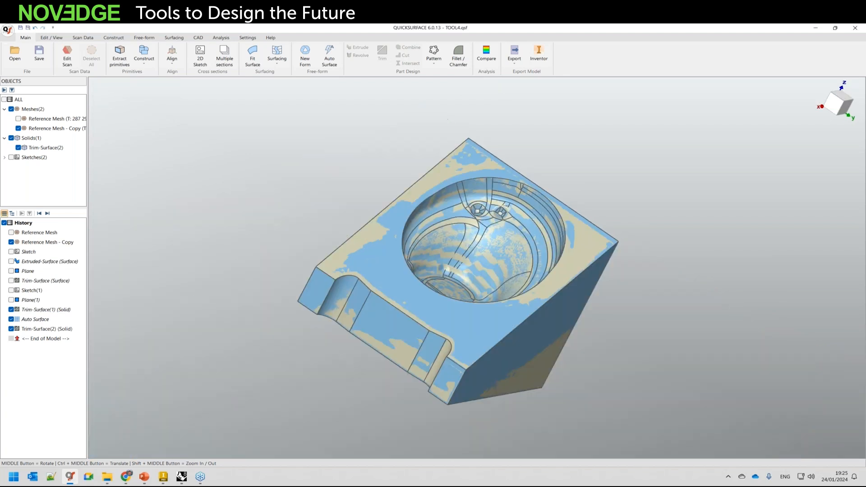
# Open Running Man Pillar.qsf from the 04 - Running man folder and inspect the pillar scan from several sides.
pyautogui.hotkey('ctrl', 'o')
pyautogui.click(436, 266)
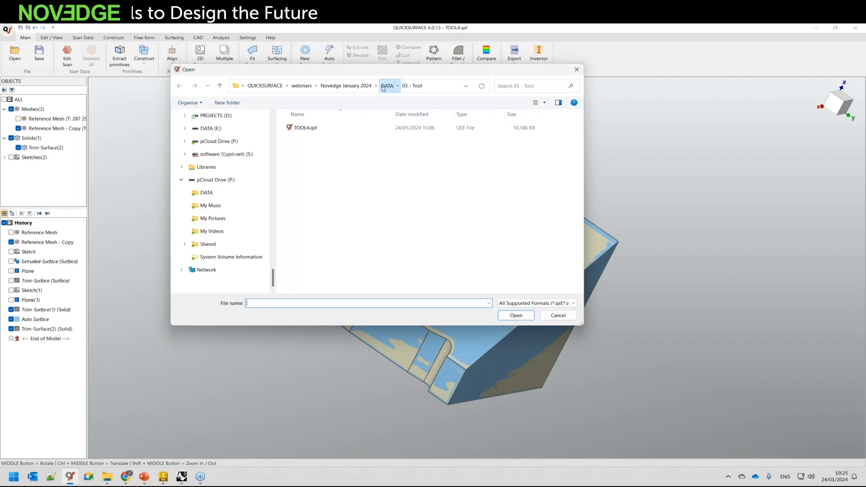
pyautogui.doubleClick(320, 170)
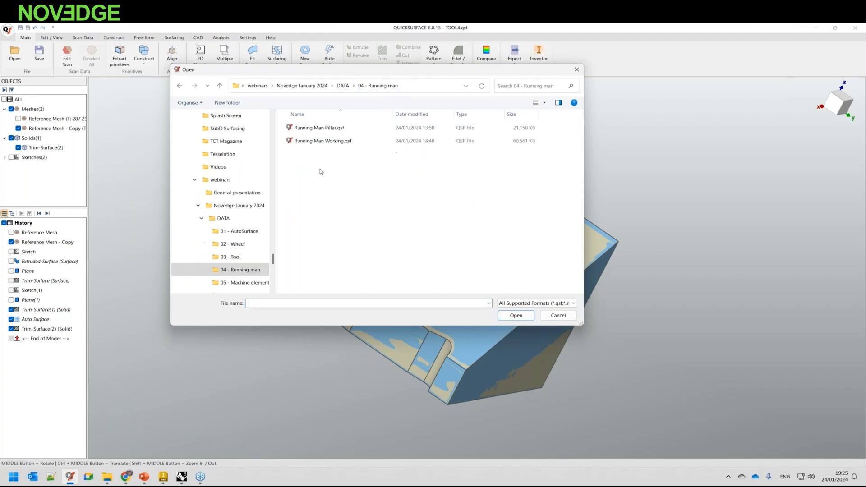
pyautogui.doubleClick(318, 128)
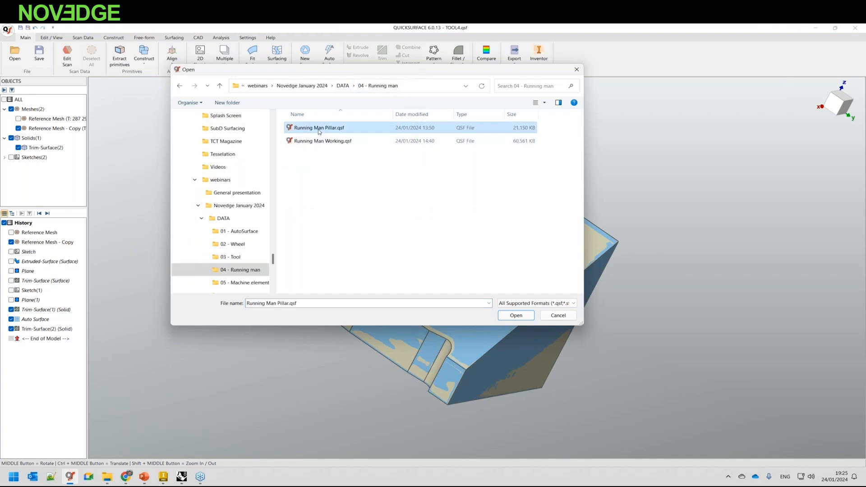
pyautogui.moveTo(507, 334); pyautogui.dragTo(567, 334, button='middle')
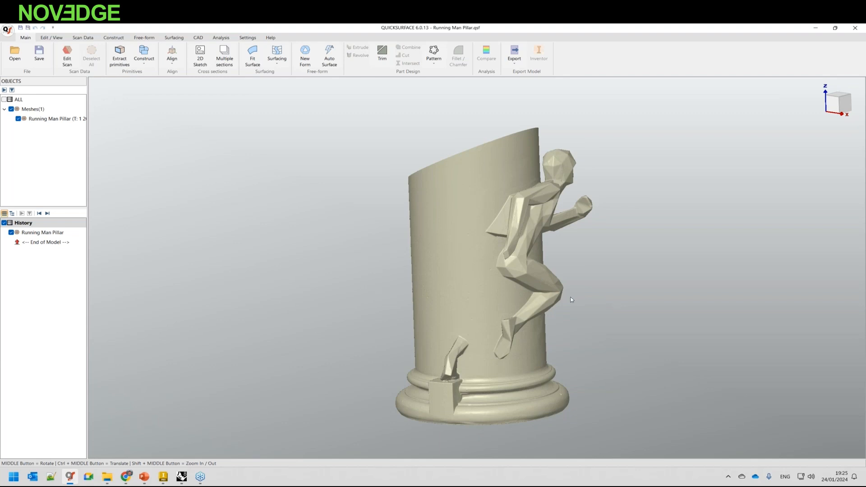
pyautogui.click(836, 105)
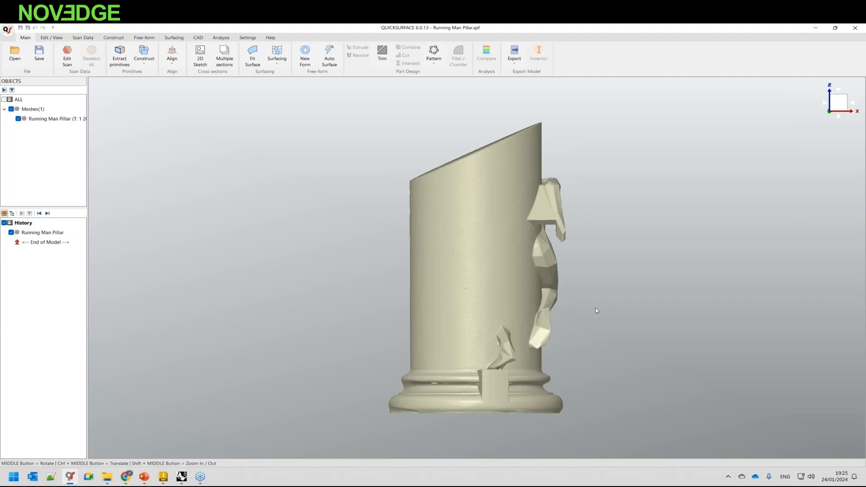
pyautogui.scroll(4, 532, 386)
pyautogui.scroll(-5, 439, 385)
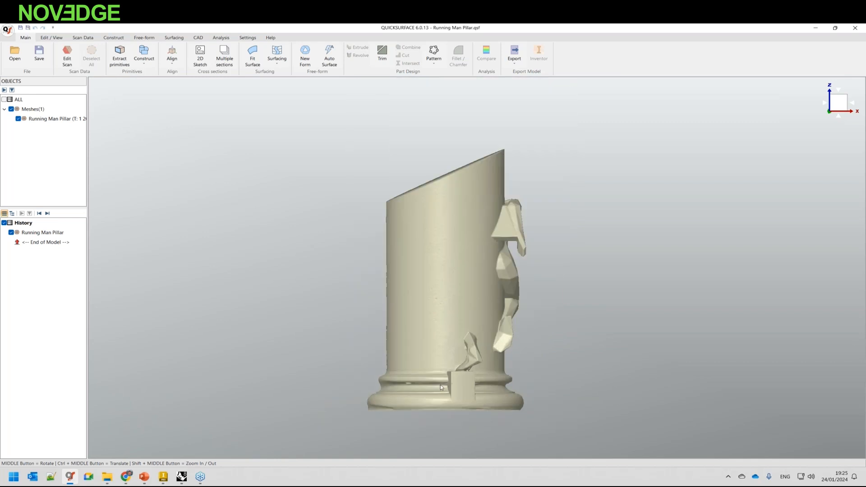
pyautogui.moveTo(503, 295); pyautogui.dragTo(350, 158, button='middle')
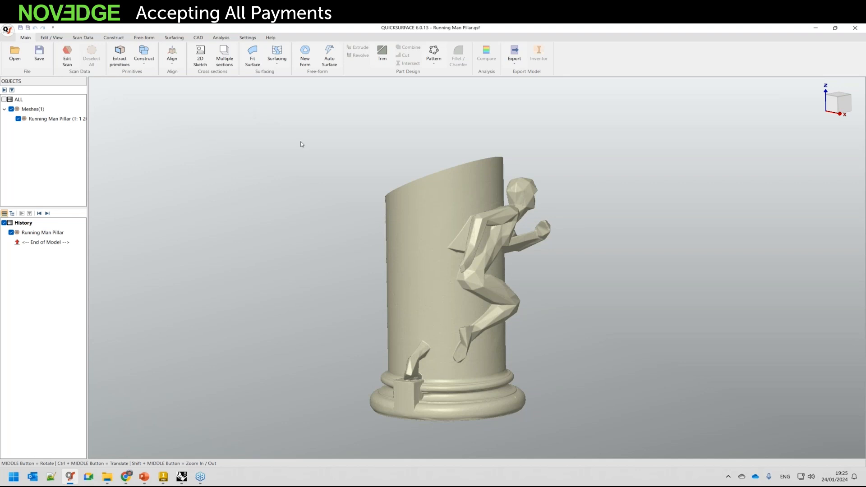
# Create a sketch for a revolved surface about the Z axis, rotating the slicing plane to about 259 degrees, clear of the runner.
pyautogui.click(204, 58)
pyautogui.moveTo(355, 249); pyautogui.dragTo(457, 354, button='middle')
pyautogui.click(830, 103)
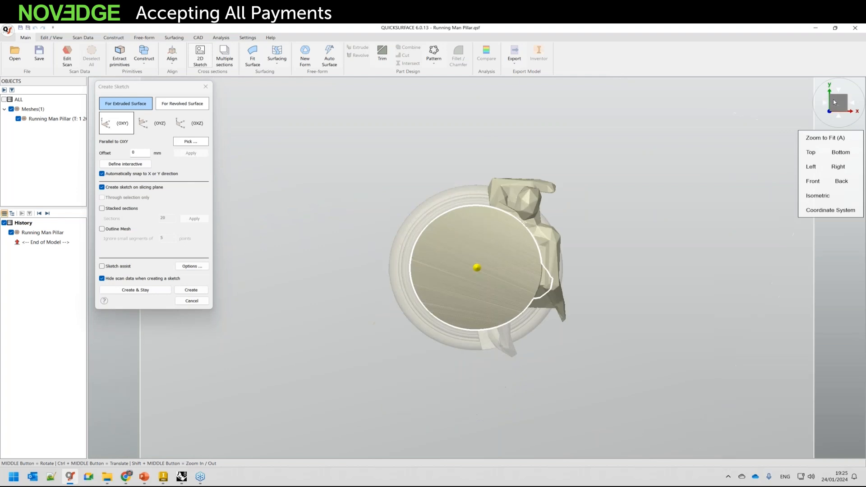
pyautogui.click(181, 108)
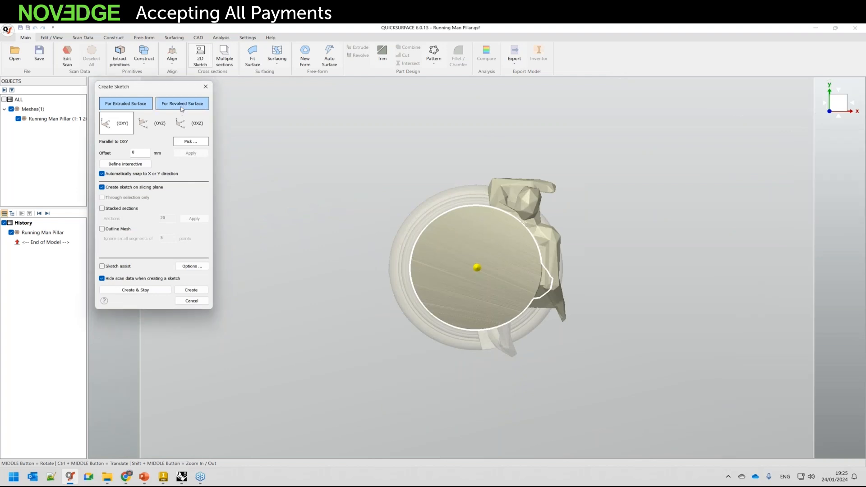
pyautogui.moveTo(551, 282); pyautogui.dragTo(472, 214)
pyautogui.moveTo(471, 211); pyautogui.dragTo(499, 203, button='middle')
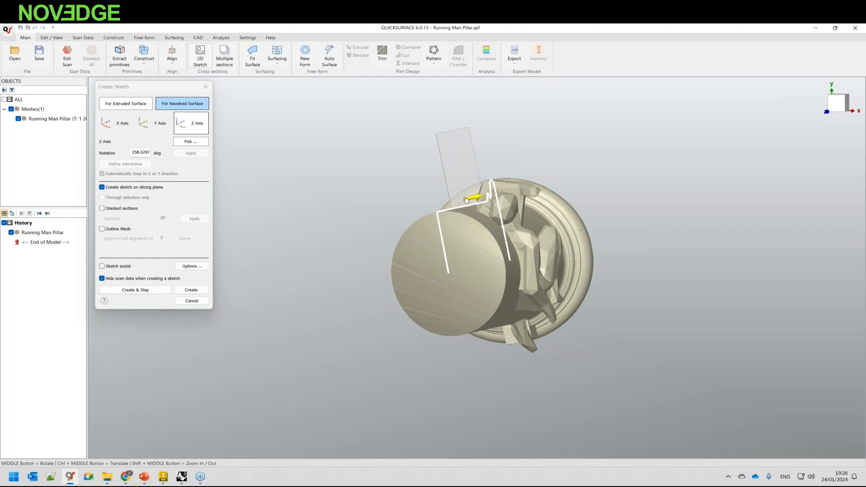
pyautogui.scroll(5, 466, 200)
pyautogui.moveTo(540, 143); pyautogui.dragTo(543, 144, button='middle')
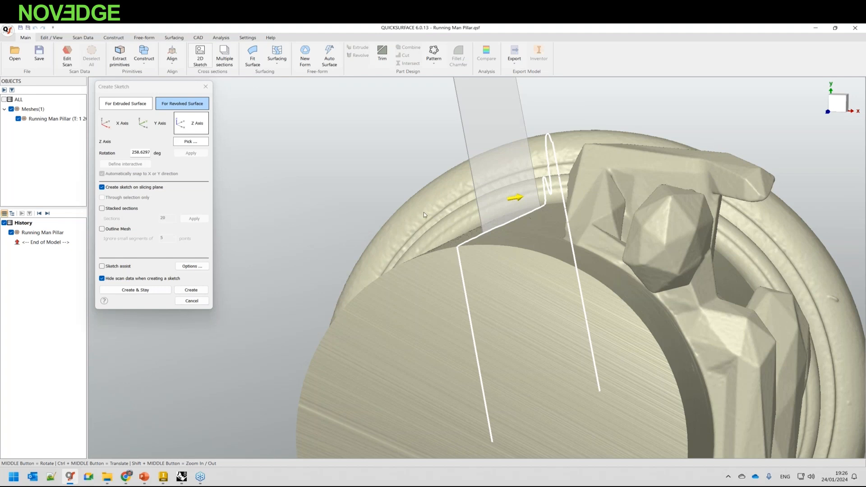
pyautogui.click(191, 290)
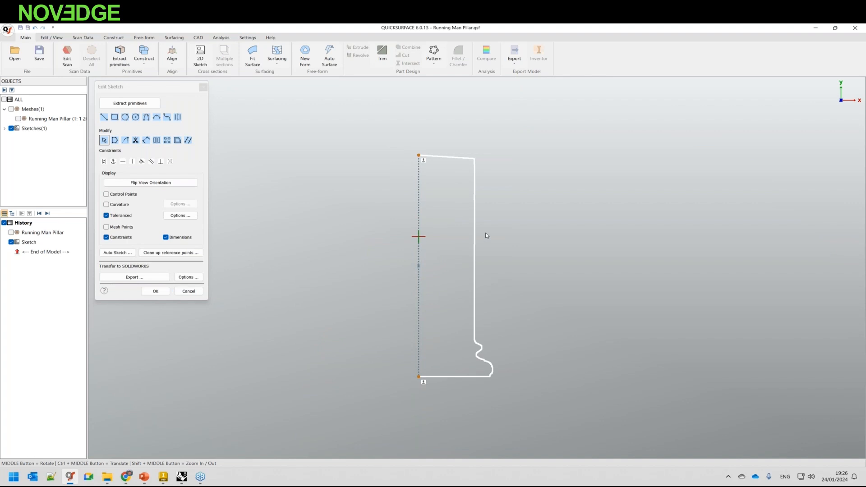
# Fit a vertical line to the pillar's straight wall in the section and turn off the toleranced display.
pyautogui.click(116, 104)
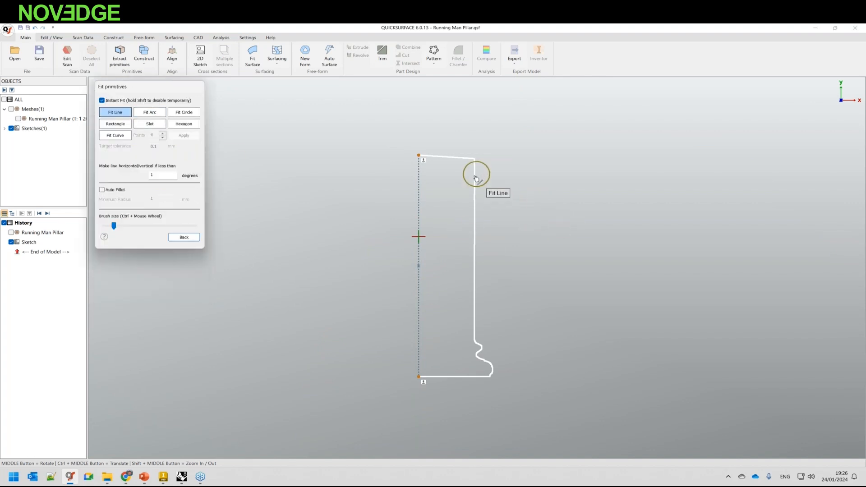
pyautogui.moveTo(479, 170); pyautogui.dragTo(486, 321)
pyautogui.scroll(2, 536, 343)
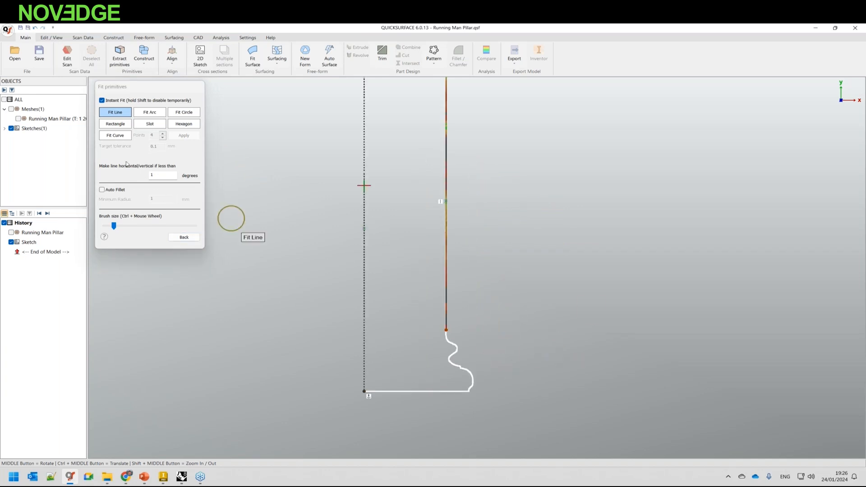
pyautogui.click(189, 238)
pyautogui.click(106, 215)
pyautogui.scroll(-2, 431, 269)
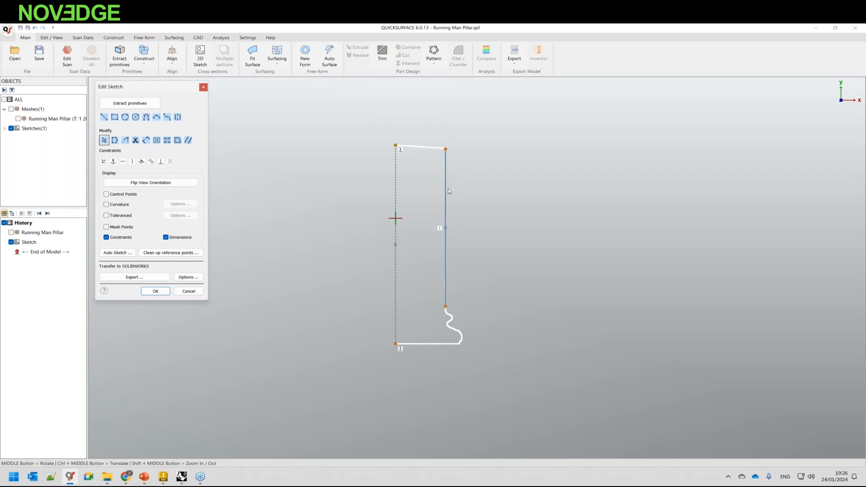
# Fit a horizontal line to the bottom edge of the pillar's base section.
pyautogui.click(129, 103)
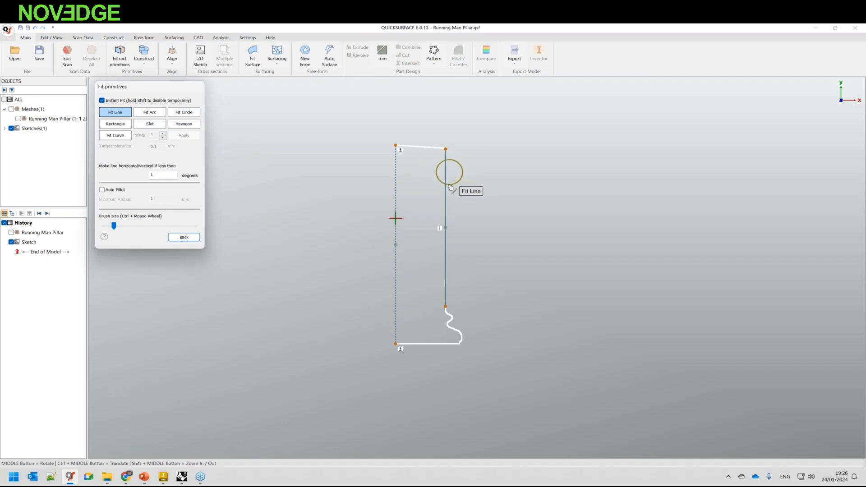
pyautogui.click(445, 308)
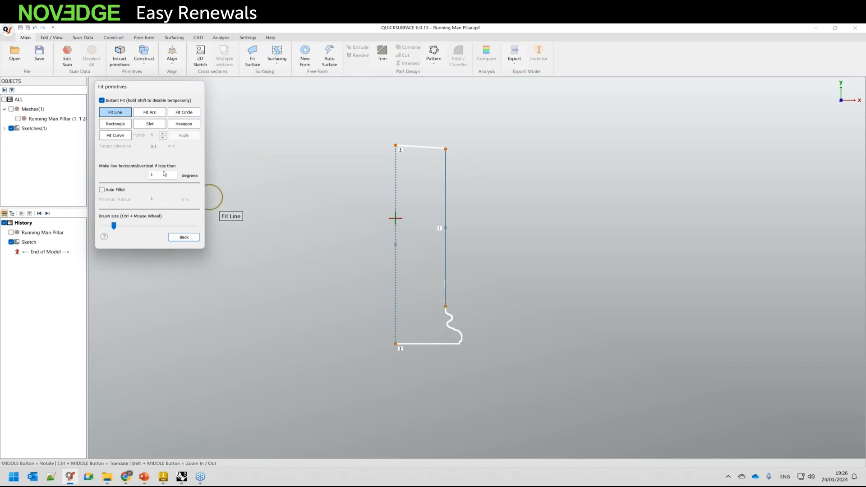
pyautogui.scroll(4, 432, 371)
pyautogui.moveTo(472, 318); pyautogui.dragTo(383, 318)
# Fit lines to the sloped segments above and below the upper bulge of the base moulding.
pyautogui.scroll(3, 496, 307)
pyautogui.scroll(2, 494, 304)
pyautogui.keyDown('ctrl'); pyautogui.moveTo(396, 237); pyautogui.dragTo(443, 370, button='middle'); pyautogui.keyUp('ctrl')
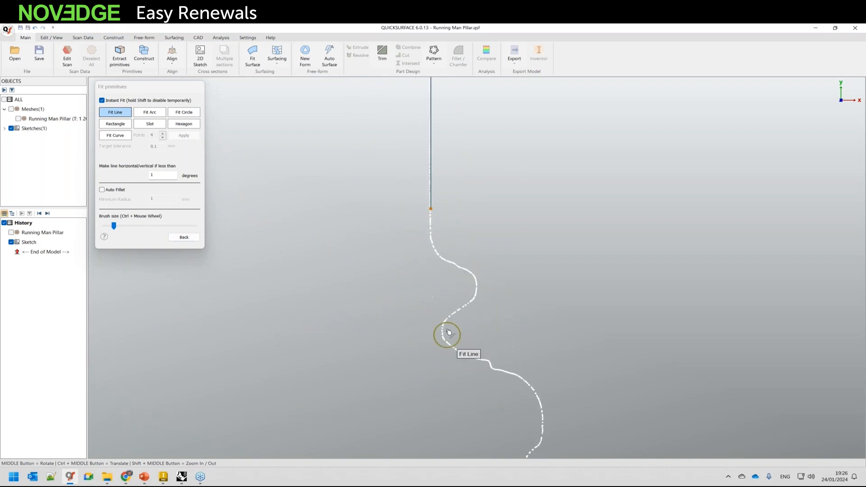
pyautogui.keyDown('ctrl'); pyautogui.moveTo(439, 215); pyautogui.dragTo(442, 265, button='middle'); pyautogui.keyUp('ctrl')
pyautogui.scroll(3, 442, 266)
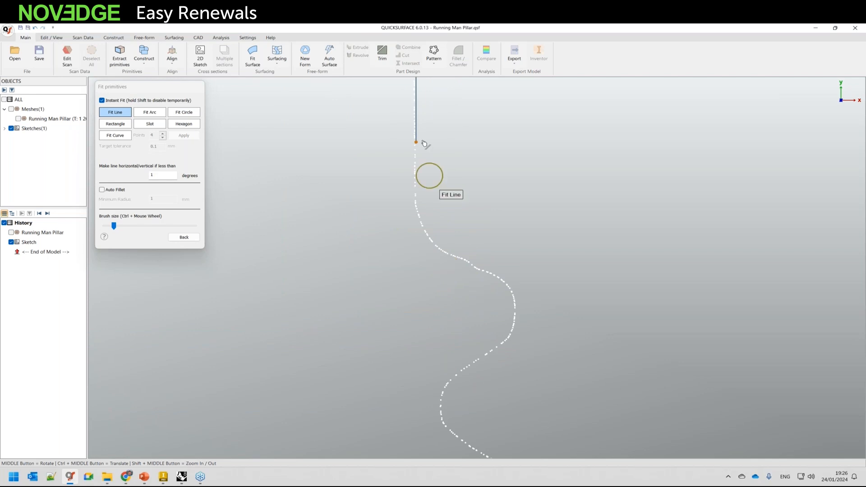
pyautogui.moveTo(466, 261); pyautogui.dragTo(447, 255)
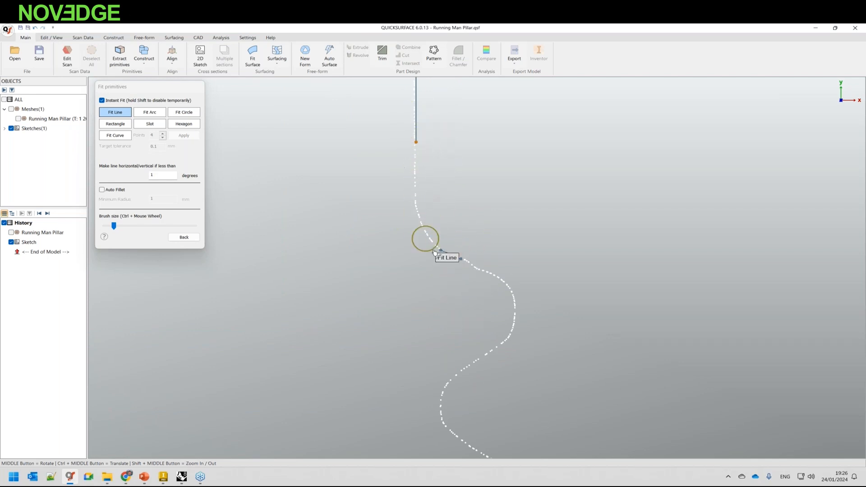
pyautogui.keyDown('ctrl'); pyautogui.moveTo(482, 298); pyautogui.dragTo(493, 187, button='middle'); pyautogui.keyUp('ctrl')
pyautogui.moveTo(508, 236); pyautogui.dragTo(475, 282)
pyautogui.moveTo(467, 324); pyautogui.dragTo(534, 359)
# Fit lines to the small step above the lower bulge and to the short upright and sloped edges beneath that bulge.
pyautogui.keyDown('ctrl'); pyautogui.moveTo(583, 325); pyautogui.dragTo(563, 195, button='middle'); pyautogui.keyUp('ctrl')
pyautogui.scroll(3, 540, 253)
pyautogui.moveTo(529, 215); pyautogui.dragTo(532, 227)
pyautogui.scroll(-3, 500, 272)
pyautogui.keyDown('ctrl'); pyautogui.moveTo(508, 291); pyautogui.dragTo(504, 158, button='middle'); pyautogui.keyUp('ctrl')
pyautogui.scroll(-1, 530, 221)
pyautogui.scroll(4, 595, 329)
pyautogui.moveTo(517, 266); pyautogui.dragTo(515, 284)
pyautogui.scroll(-3, 521, 293)
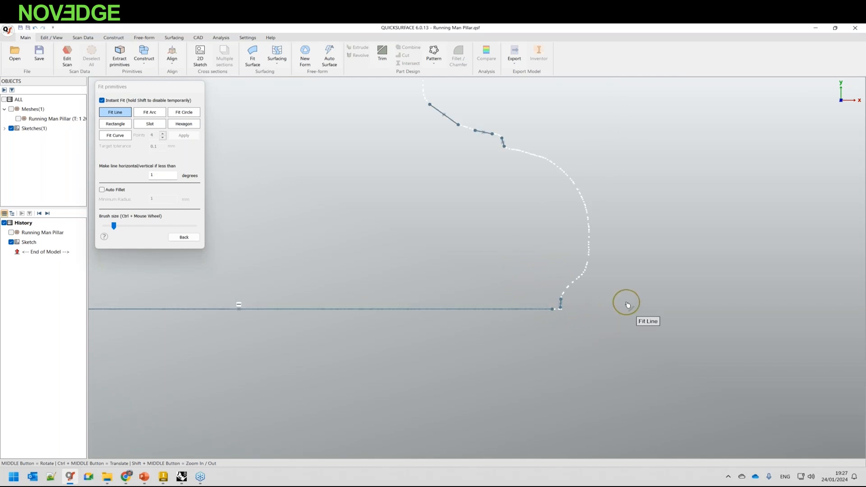
pyautogui.click(581, 284)
# Fit a curve to the large lower bulge of the base profile and set it to 6 points.
pyautogui.scroll(-1, 622, 307)
pyautogui.keyDown('ctrl'); pyautogui.moveTo(587, 243); pyautogui.dragTo(507, 260, button='middle'); pyautogui.keyUp('ctrl')
pyautogui.scroll(2, 506, 260)
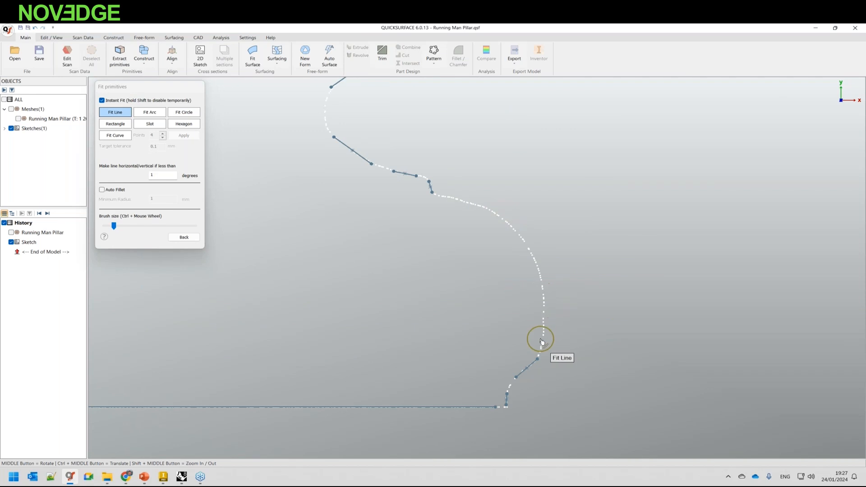
pyautogui.click(113, 136)
pyautogui.moveTo(453, 206)
pyautogui.mouseDown()
pyautogui.moveTo(518, 228)
pyautogui.moveTo(543, 345)
pyautogui.mouseUp()
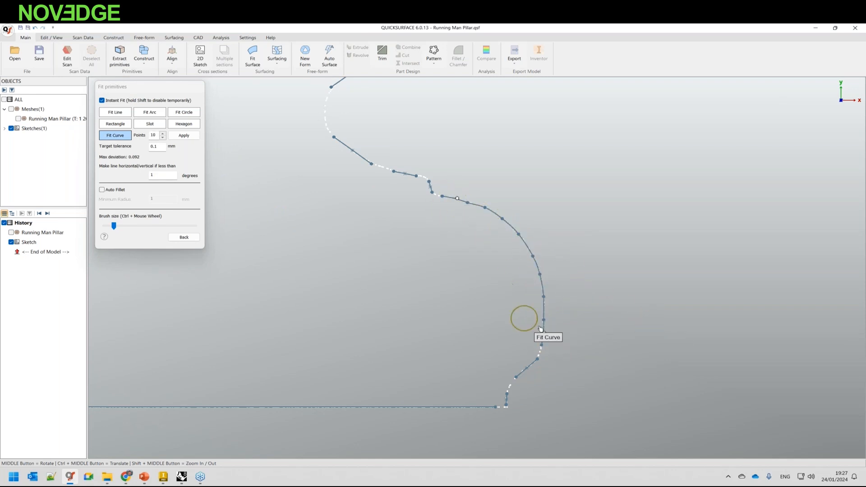
pyautogui.doubleClick(156, 135)
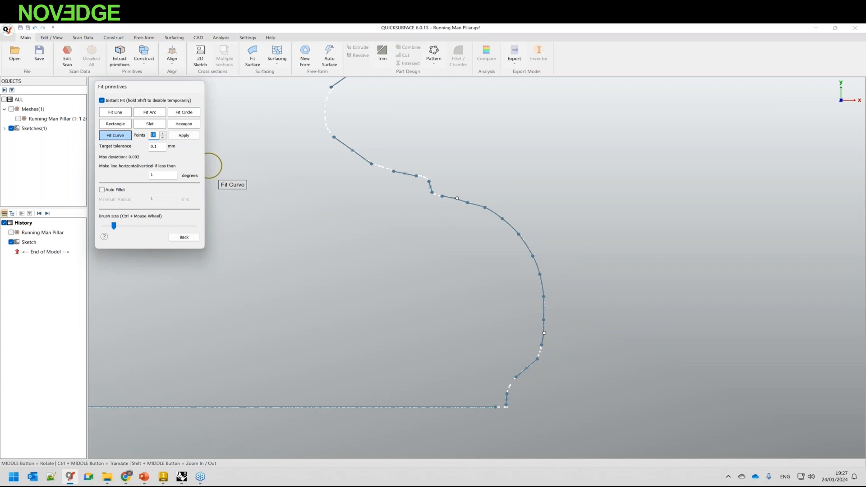
pyautogui.write('6')
pyautogui.click(183, 135)
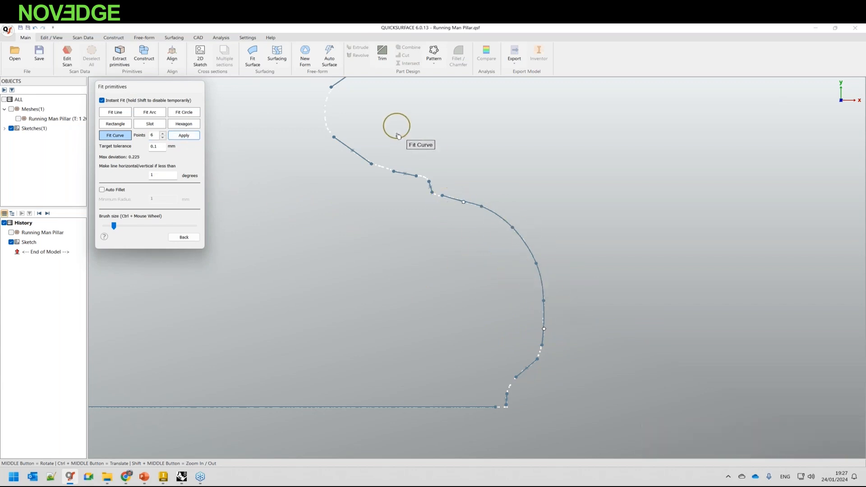
# Fit a curve to the section points along the upper bulge of the pillar's base profile.
pyautogui.keyDown('ctrl'); pyautogui.moveTo(396, 128); pyautogui.dragTo(467, 335, button='middle'); pyautogui.keyUp('ctrl')
pyautogui.scroll(5, 440, 187)
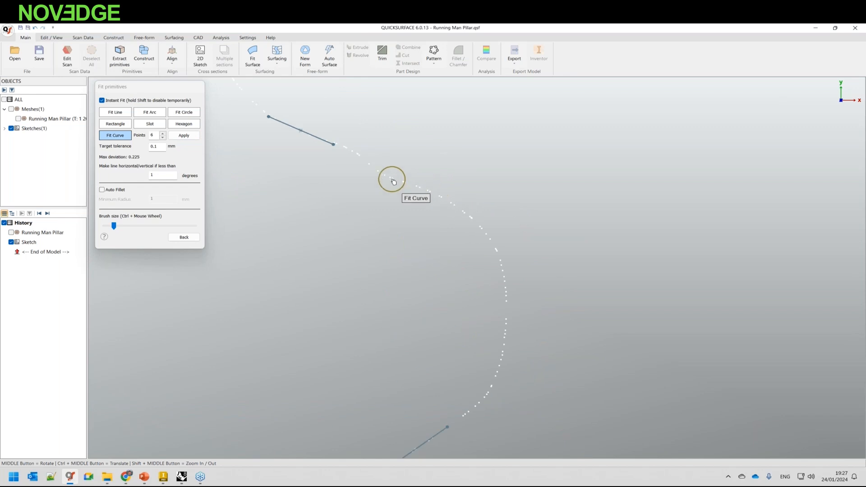
pyautogui.moveTo(392, 180)
pyautogui.mouseDown()
pyautogui.moveTo(444, 200)
pyautogui.moveTo(496, 336)
pyautogui.moveTo(477, 403)
pyautogui.mouseUp()
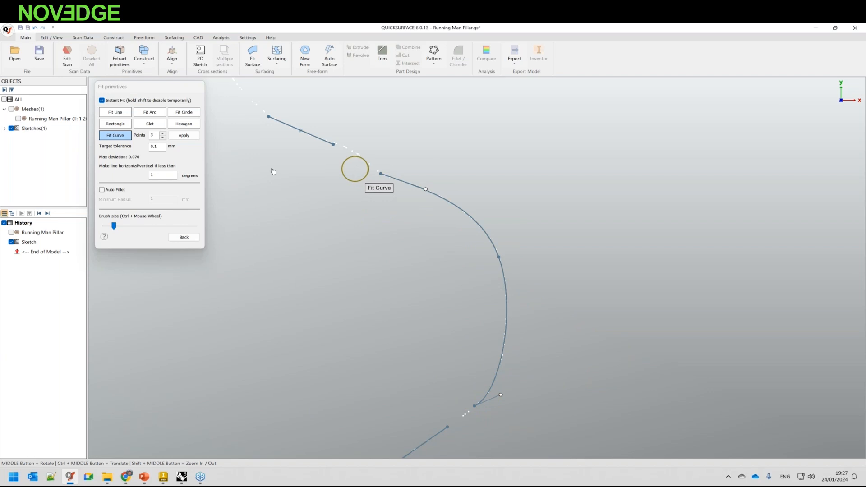
# Fit a short line to the points between the upper sloping line and the upper bulge curve, and return to sketch editing.
pyautogui.click(115, 112)
pyautogui.scroll(2, 367, 172)
pyautogui.moveTo(367, 172); pyautogui.dragTo(336, 152)
pyautogui.scroll(-4, 429, 249)
pyautogui.keyDown('ctrl'); pyautogui.moveTo(315, 235); pyautogui.dragTo(437, 321, button='middle'); pyautogui.keyUp('ctrl')
pyautogui.scroll(-2, 442, 280)
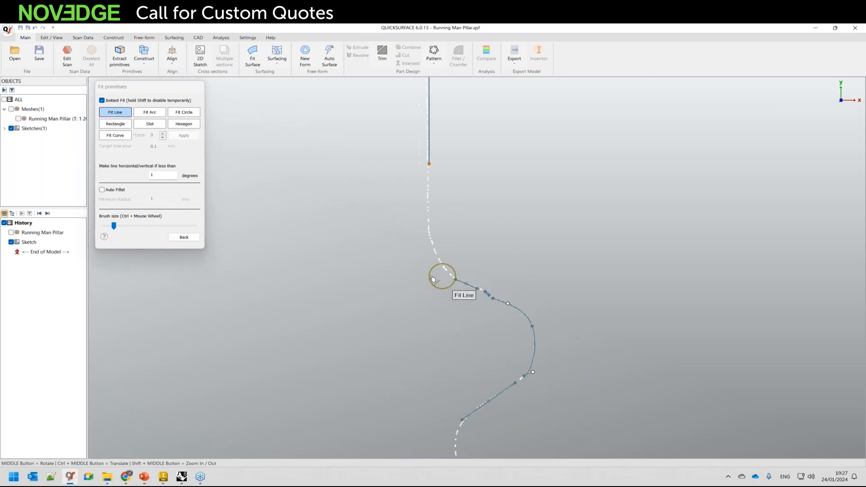
pyautogui.click(184, 238)
# Fillet the corner between the long vertical line and the upper sloping line with an 18.38 mm radius.
pyautogui.scroll(-3, 416, 267)
pyautogui.scroll(6, 458, 310)
pyautogui.scroll(-5, 596, 247)
pyautogui.keyDown('ctrl'); pyautogui.moveTo(617, 290); pyautogui.dragTo(584, 164, button='middle'); pyautogui.keyUp('ctrl')
pyautogui.scroll(-5, 580, 222)
pyautogui.moveTo(411, 175)
pyautogui.keyDown('ctrl'); pyautogui.mouseDown(button='middle')
pyautogui.moveTo(407, 230)
pyautogui.moveTo(433, 322)
pyautogui.mouseUp(button='middle'); pyautogui.keyUp('ctrl')
pyautogui.scroll(-3, 460, 237)
pyautogui.scroll(-1, 450, 184)
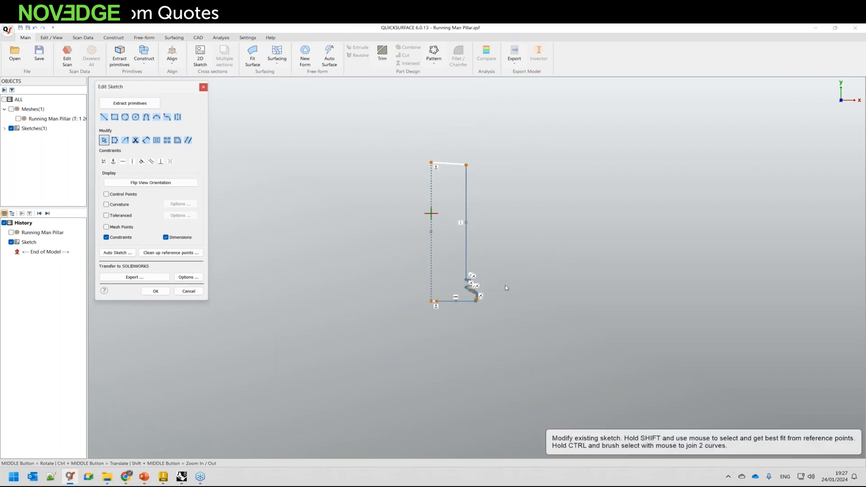
pyautogui.scroll(3, 455, 300)
pyautogui.scroll(2, 555, 283)
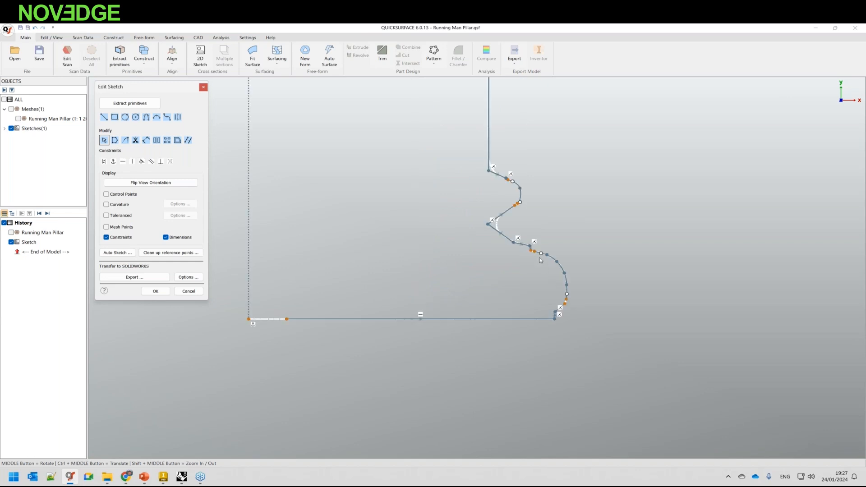
pyautogui.scroll(5, 516, 172)
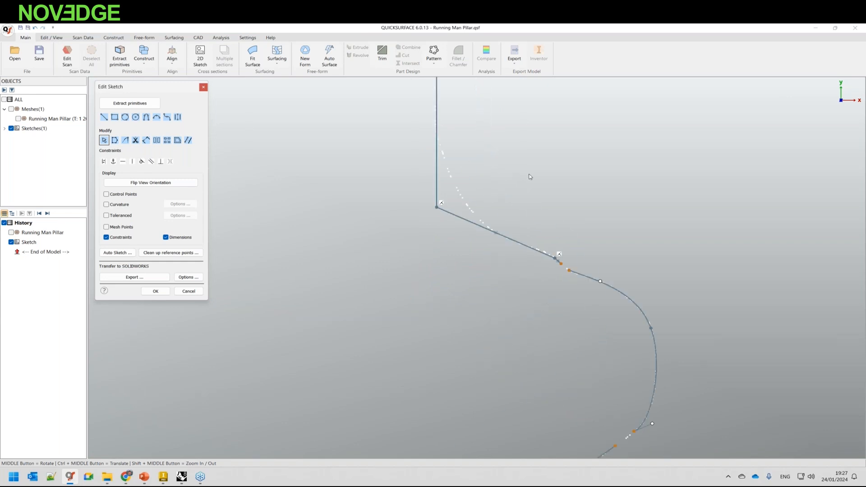
pyautogui.moveTo(497, 161); pyautogui.dragTo(500, 239)
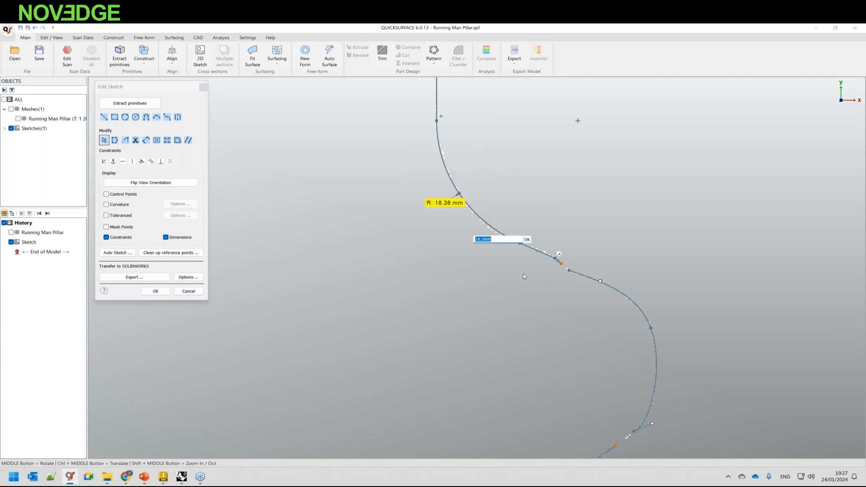
pyautogui.press('Return')
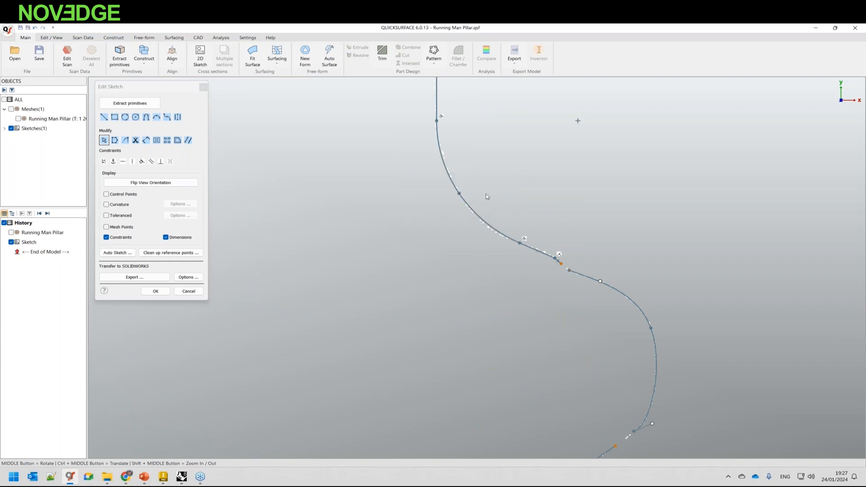
# Join the free end of the short line to the start of the upper bulge curve.
pyautogui.scroll(5, 570, 274)
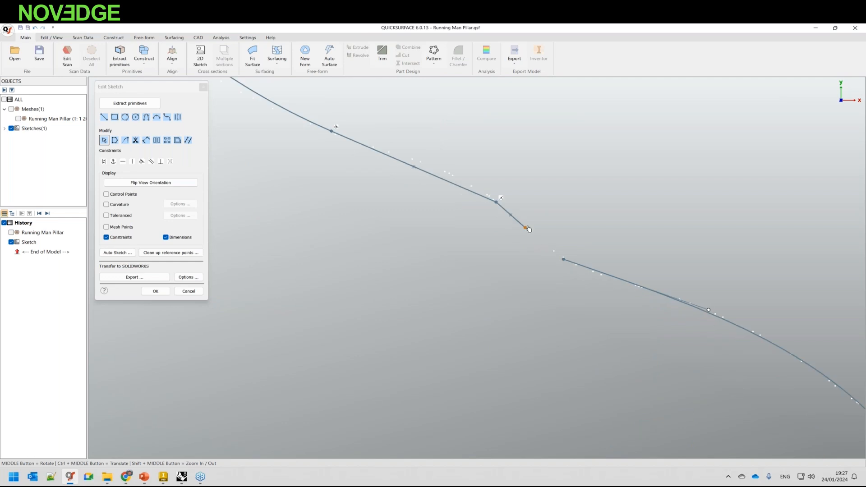
pyautogui.moveTo(526, 230); pyautogui.dragTo(563, 260)
pyautogui.scroll(-3, 504, 260)
pyautogui.scroll(-3, 497, 258)
# Close the gap between the upper bulge curve's lower end and the sloping line beneath it.
pyautogui.scroll(4, 525, 326)
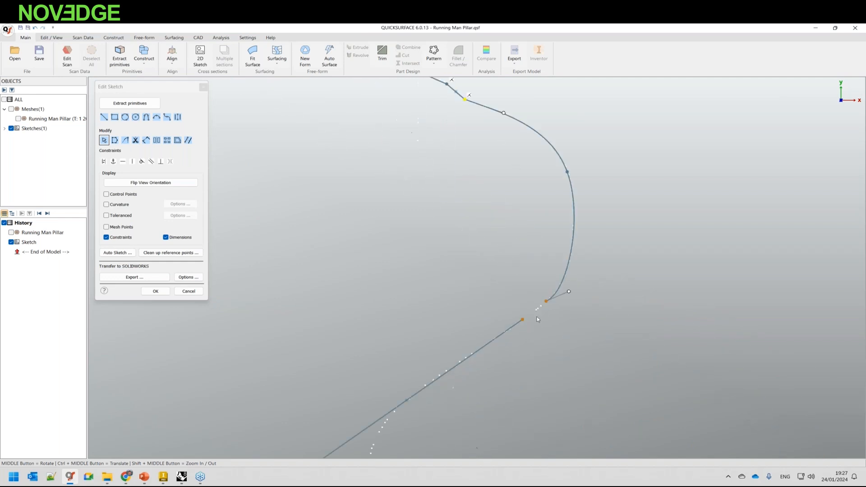
pyautogui.moveTo(546, 301)
pyautogui.mouseDown()
pyautogui.moveTo(522, 319)
pyautogui.moveTo(541, 297)
pyautogui.mouseUp()
pyautogui.scroll(4, 547, 311)
pyautogui.moveTo(491, 332); pyautogui.dragTo(503, 322)
pyautogui.keyDown('ctrl'); pyautogui.moveTo(559, 239); pyautogui.dragTo(559, 310, button='middle'); pyautogui.keyUp('ctrl')
pyautogui.scroll(-3, 559, 310)
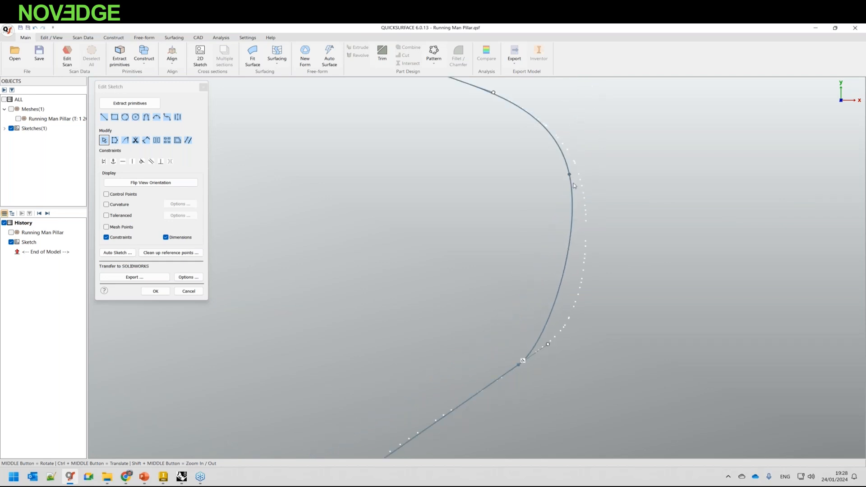
# Reshape the upper bulge curve by moving its points and tangent handles to follow the section points.
pyautogui.moveTo(570, 177); pyautogui.dragTo(565, 148)
pyautogui.moveTo(615, 299); pyautogui.dragTo(599, 316)
pyautogui.scroll(-5, 517, 216)
pyautogui.scroll(5, 516, 216)
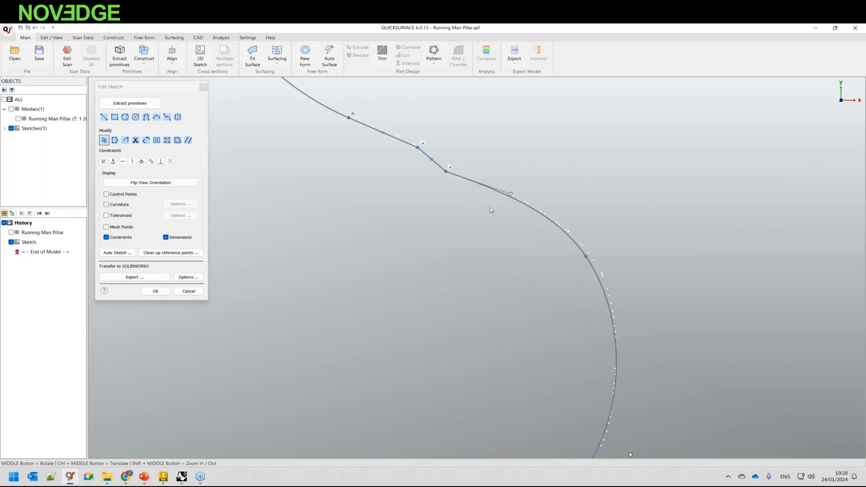
pyautogui.moveTo(512, 195); pyautogui.dragTo(522, 199)
pyautogui.scroll(-5, 521, 199)
# Fillet the V-shaped corner between the two bulges with an 11.248 mm radius.
pyautogui.scroll(5, 504, 237)
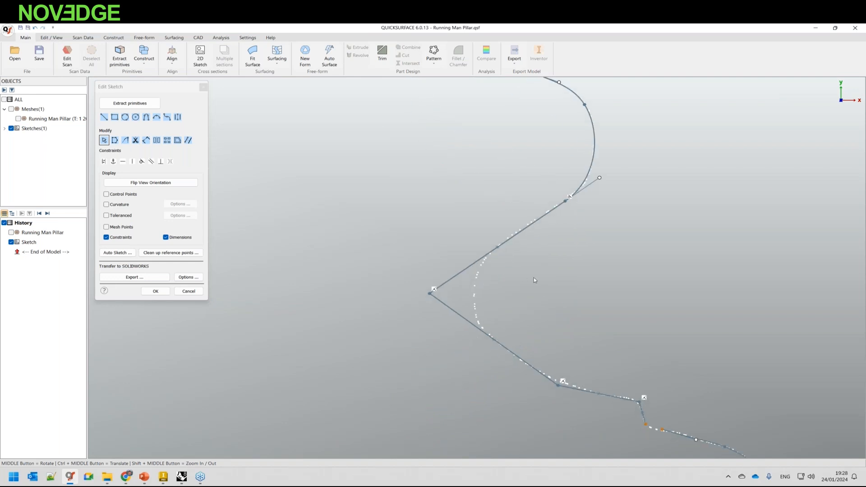
pyautogui.moveTo(405, 265); pyautogui.dragTo(471, 328)
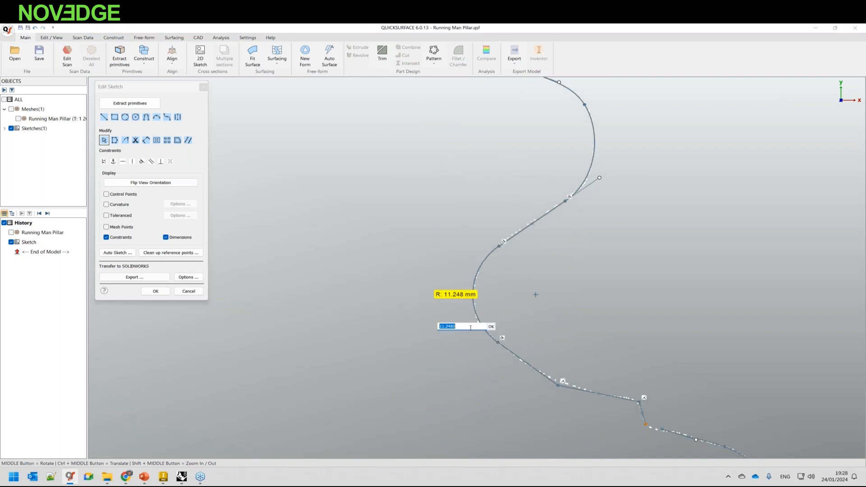
pyautogui.click(634, 308)
# Close the remaining profile gaps at both ends of the lower bulge curve and between the base line and the axis.
pyautogui.moveTo(629, 309)
pyautogui.keyDown('ctrl'); pyautogui.mouseDown(button='middle')
pyautogui.moveTo(518, 212)
pyautogui.moveTo(510, 140)
pyautogui.mouseUp(button='middle'); pyautogui.keyUp('ctrl')
pyautogui.scroll(3, 530, 250)
pyautogui.moveTo(558, 269); pyautogui.dragTo(522, 257)
pyautogui.scroll(-4, 583, 277)
pyautogui.scroll(-2, 586, 279)
pyautogui.scroll(5, 624, 356)
pyautogui.click(628, 337)
pyautogui.moveTo(630, 312); pyautogui.dragTo(637, 308)
pyautogui.scroll(-3, 622, 277)
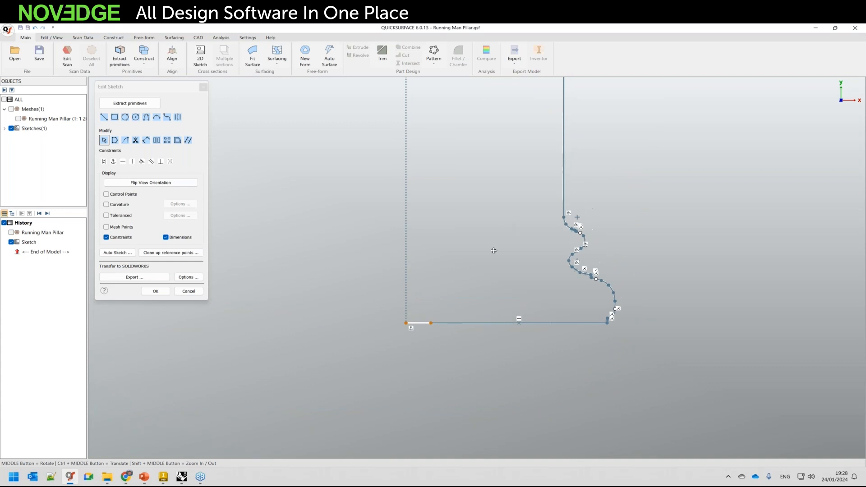
pyautogui.hotkey('ctrl', 'z')
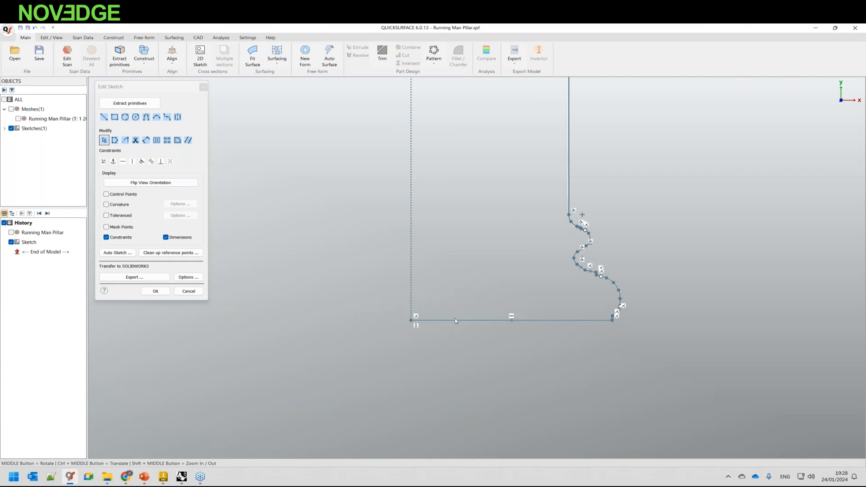
# Show the pillar mesh and draw a horizontal line above its slanted top, spanning from the axis to the profile's outer side.
pyautogui.moveTo(452, 184)
pyautogui.keyDown('ctrl'); pyautogui.mouseDown(button='middle')
pyautogui.moveTo(441, 342)
pyautogui.moveTo(457, 322)
pyautogui.moveTo(463, 339)
pyautogui.mouseUp(button='middle'); pyautogui.keyUp('ctrl')
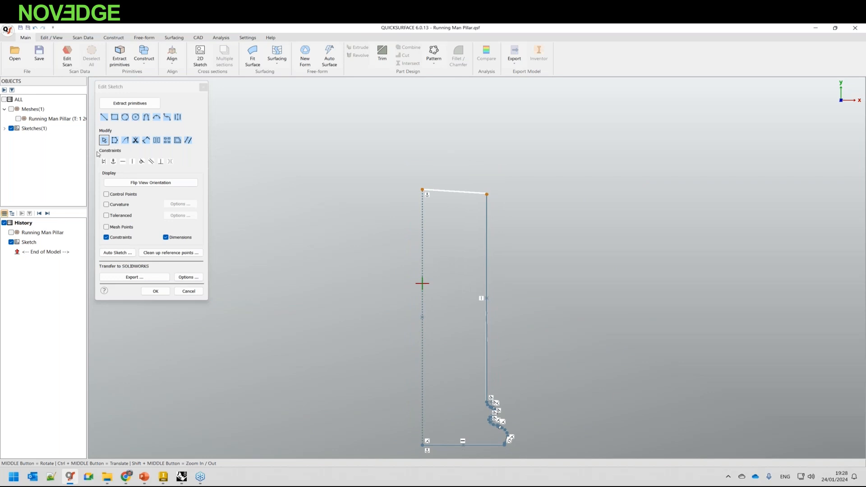
pyautogui.click(18, 119)
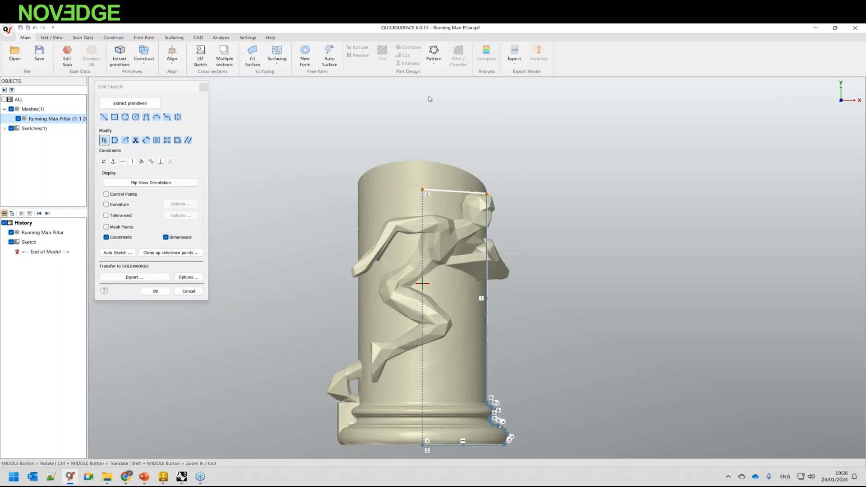
pyautogui.keyDown('shift'); pyautogui.moveTo(442, 182); pyautogui.dragTo(431, 114, button='middle'); pyautogui.keyUp('shift')
pyautogui.click(103, 117)
pyautogui.click(421, 98)
pyautogui.click(500, 98)
pyautogui.press('Escape')
# Join the vertical profile line and the axis to the new top line, and finish the sketch.
pyautogui.moveTo(519, 96)
pyautogui.mouseDown()
pyautogui.moveTo(486, 158)
pyautogui.moveTo(507, 201)
pyautogui.mouseUp()
pyautogui.moveTo(432, 97); pyautogui.dragTo(405, 222)
pyautogui.moveTo(439, 96)
pyautogui.mouseDown()
pyautogui.moveTo(413, 162)
pyautogui.moveTo(434, 220)
pyautogui.mouseUp()
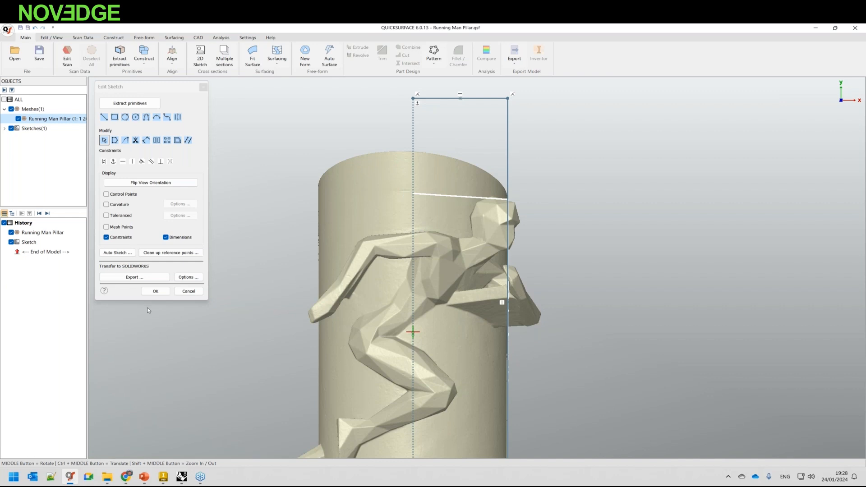
pyautogui.click(160, 292)
pyautogui.click(155, 290)
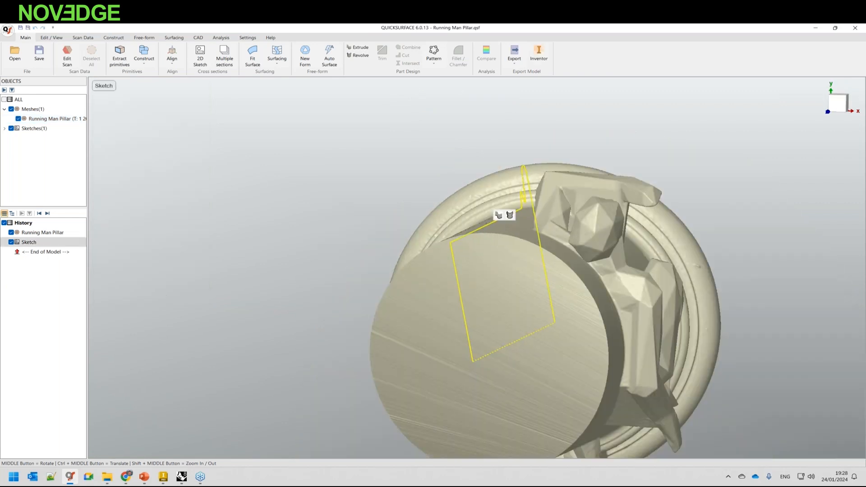
# Revolve the closed pillar profile sketch into a solid.
pyautogui.moveTo(508, 218); pyautogui.dragTo(220, 202, button='middle')
pyautogui.click(129, 204)
pyautogui.scroll(-4, 483, 334)
pyautogui.scroll(2, 483, 336)
pyautogui.moveTo(438, 325); pyautogui.dragTo(437, 275, button='middle')
# Hide the revolved solid and extract a plane fitted to the slanted top face of the pillar mesh.
pyautogui.click(18, 138)
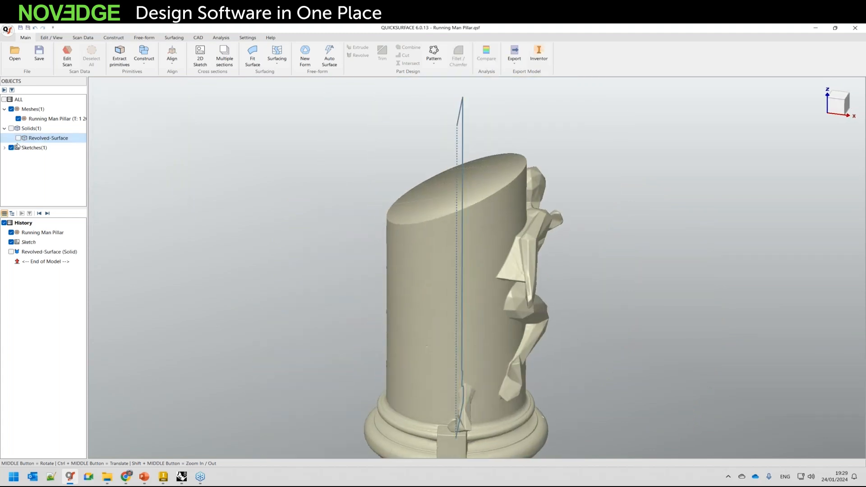
pyautogui.moveTo(374, 247); pyautogui.dragTo(457, 209, button='middle')
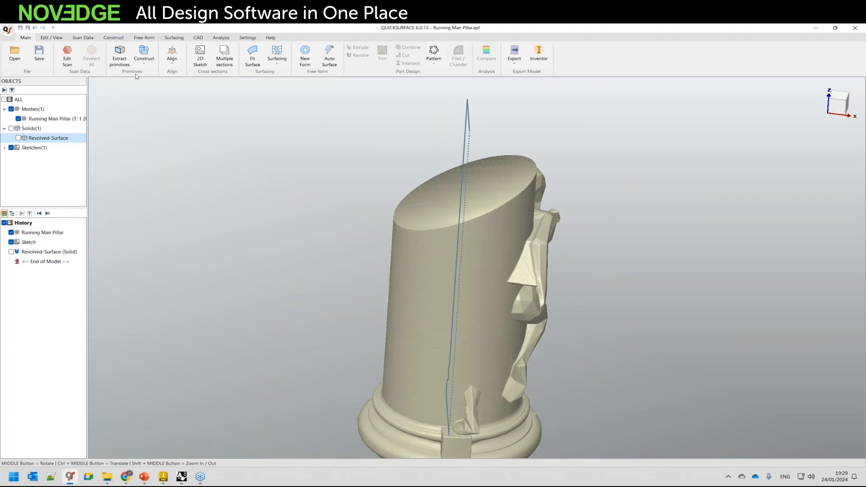
pyautogui.click(119, 58)
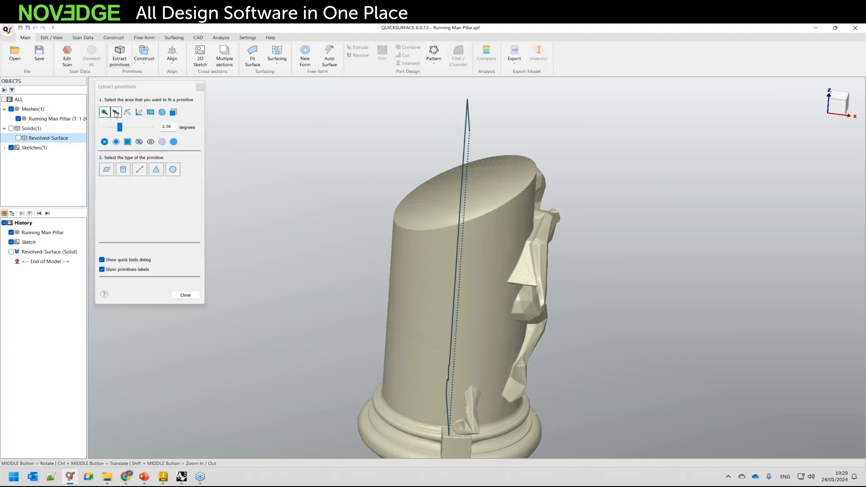
pyautogui.click(442, 209)
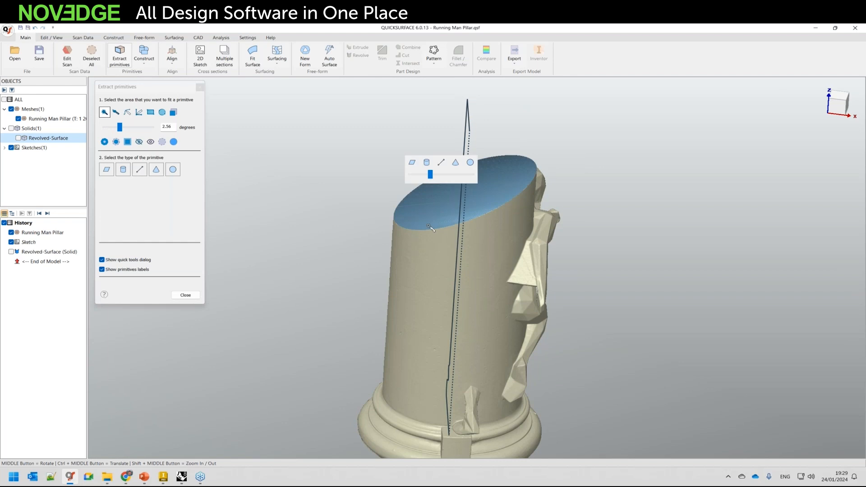
pyautogui.click(418, 173)
pyautogui.click(151, 295)
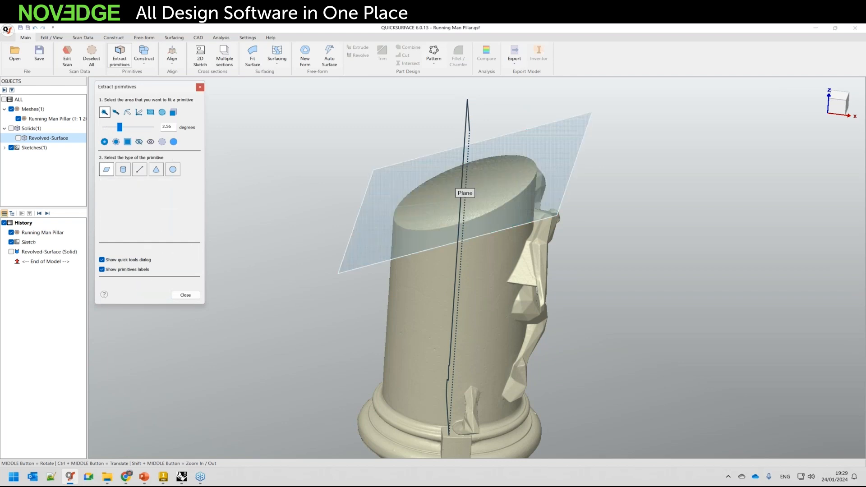
# Show the revolved solid again and hide the sketch.
pyautogui.click(18, 138)
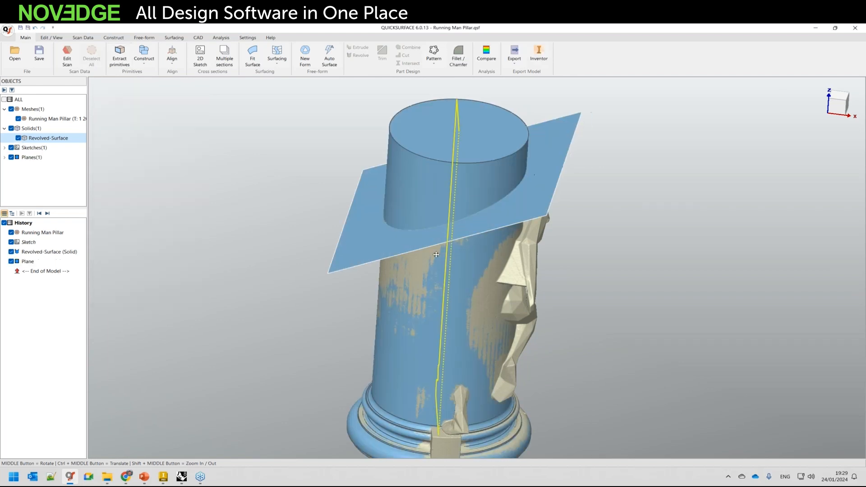
pyautogui.click(11, 148)
pyautogui.moveTo(453, 227); pyautogui.dragTo(454, 201, button='middle')
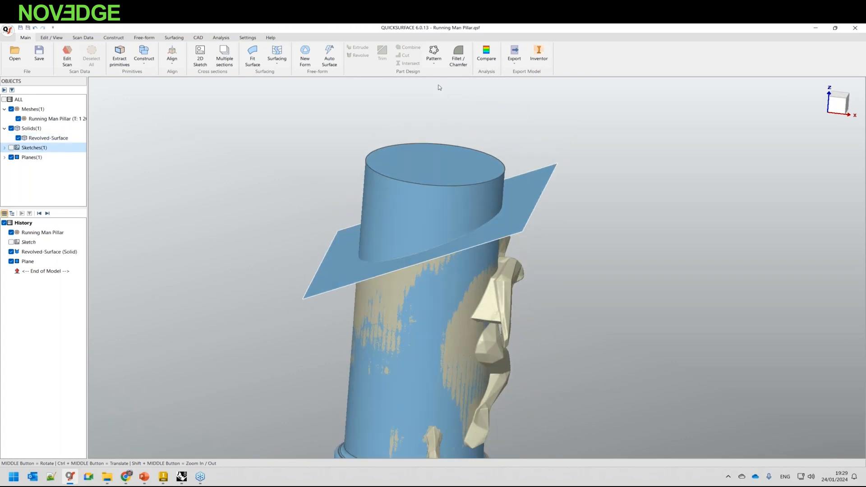
# Trim the revolved solid with the slanted plane, keeping the pillar portion below it.
pyautogui.click(432, 177)
pyautogui.keyDown('ctrl'); pyautogui.click(339, 249); pyautogui.keyUp('ctrl')
pyautogui.click(354, 235)
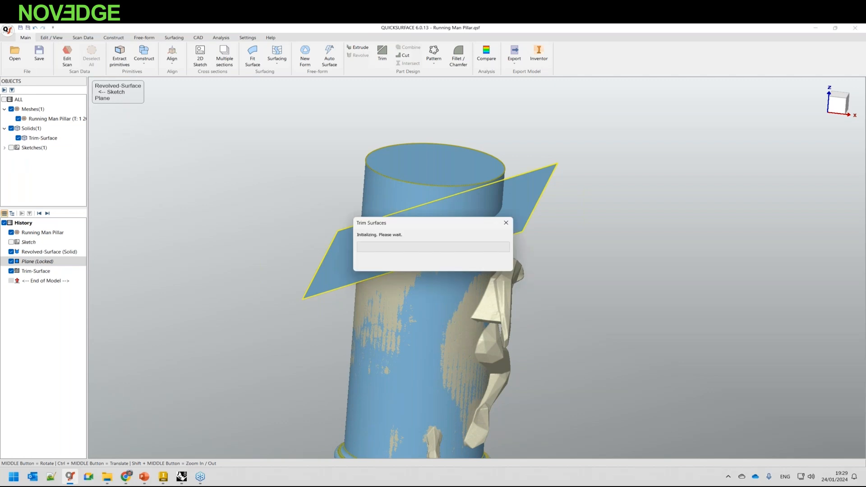
pyautogui.click(346, 266)
pyautogui.moveTo(446, 315); pyautogui.dragTo(370, 318, button='middle')
pyautogui.click(122, 323)
pyautogui.keyDown('ctrl'); pyautogui.moveTo(492, 364); pyautogui.dragTo(443, 211, button='middle'); pyautogui.keyUp('ctrl')
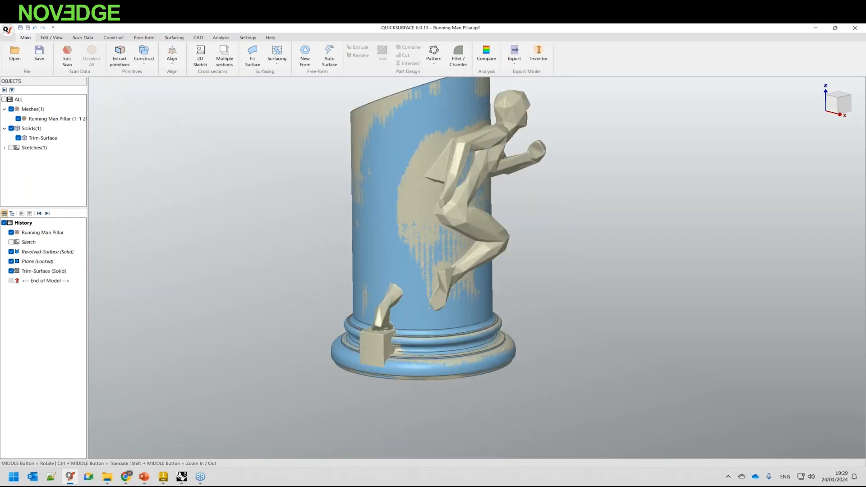
pyautogui.scroll(-2, 443, 217)
pyautogui.moveTo(449, 311); pyautogui.dragTo(437, 318, button='middle')
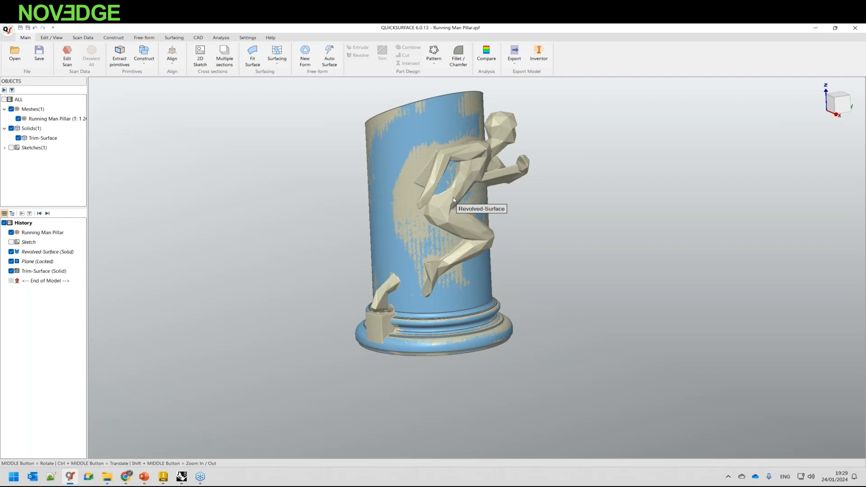
pyautogui.scroll(5, 472, 180)
pyautogui.scroll(-5, 452, 301)
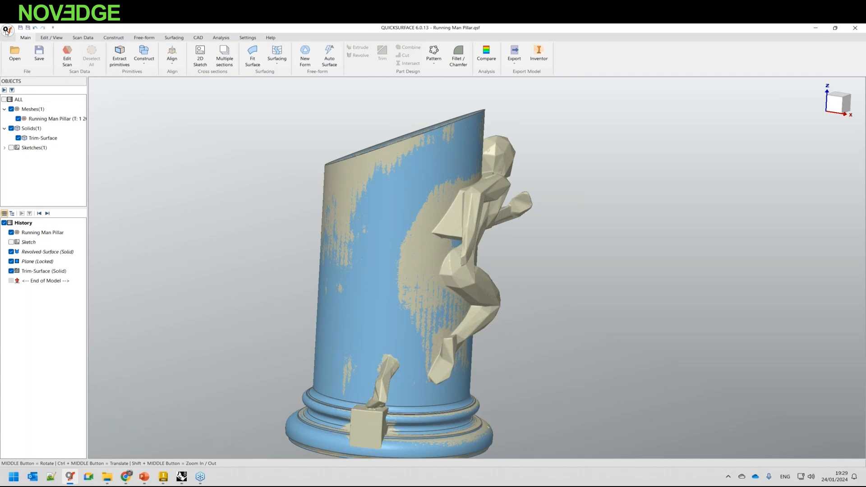
# Save a copy of the project as Running Man Pillar1.qsf in the same folder.
pyautogui.click(7, 29)
pyautogui.click(35, 117)
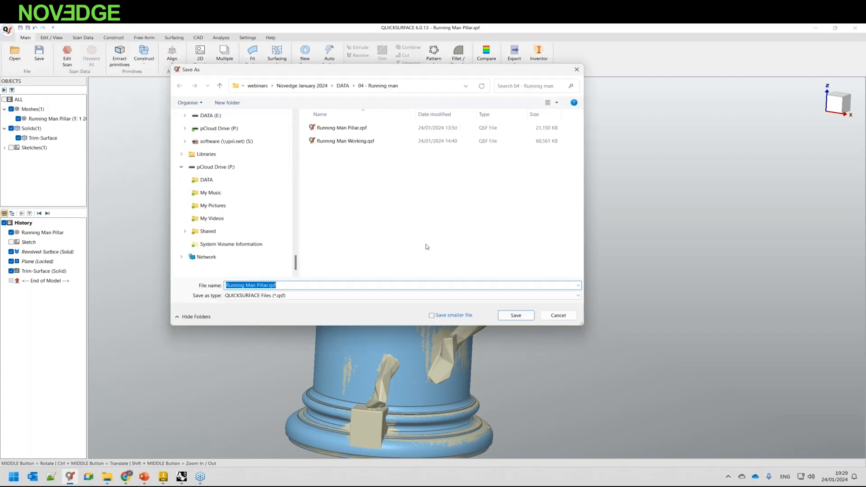
pyautogui.doubleClick(267, 285)
pyautogui.write('1')
pyautogui.click(515, 316)
# Create a sketch for an extruded surface on a plane parallel to OXY, slicing through the block at the pillar's base.
pyautogui.moveTo(415, 367); pyautogui.dragTo(473, 411, button='middle')
pyautogui.scroll(5, 473, 411)
pyautogui.moveTo(406, 446)
pyautogui.keyDown('ctrl'); pyautogui.mouseDown(button='middle')
pyautogui.moveTo(399, 362)
pyautogui.moveTo(338, 293)
pyautogui.mouseUp(button='middle'); pyautogui.keyUp('ctrl')
pyautogui.click(200, 54)
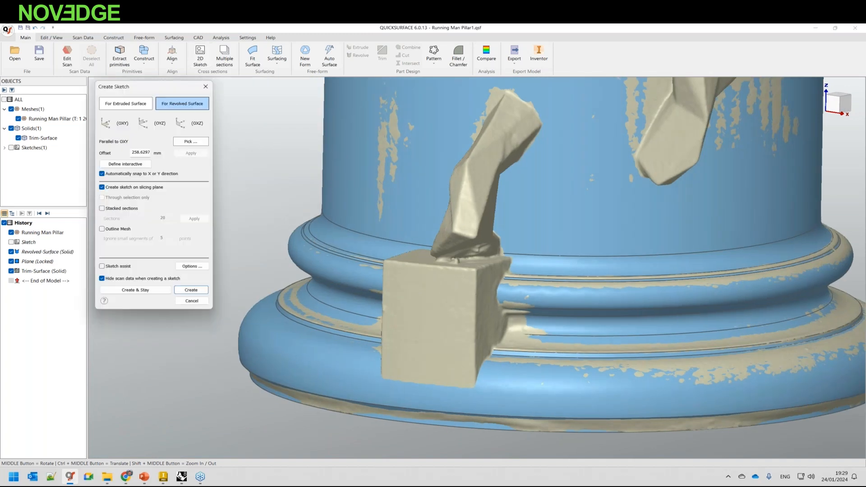
pyautogui.scroll(-5, 455, 227)
pyautogui.moveTo(460, 165); pyautogui.dragTo(457, 314)
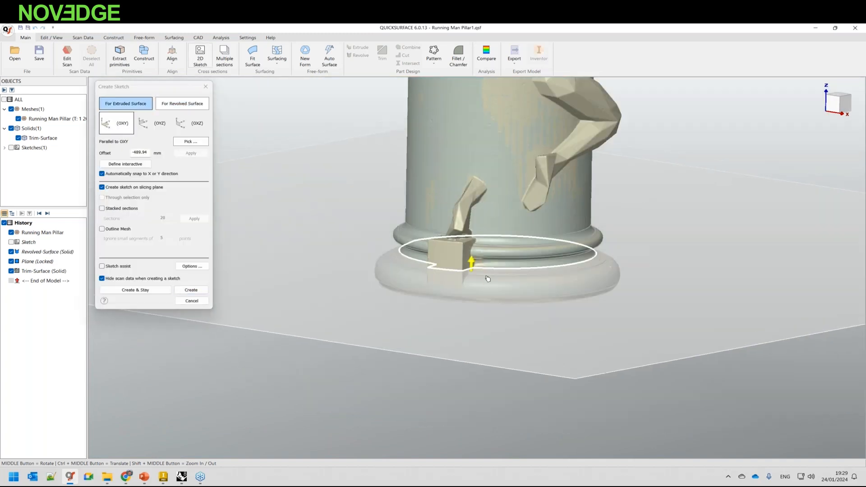
pyautogui.scroll(5, 487, 282)
pyautogui.moveTo(453, 270); pyautogui.dragTo(453, 263)
pyautogui.click(190, 290)
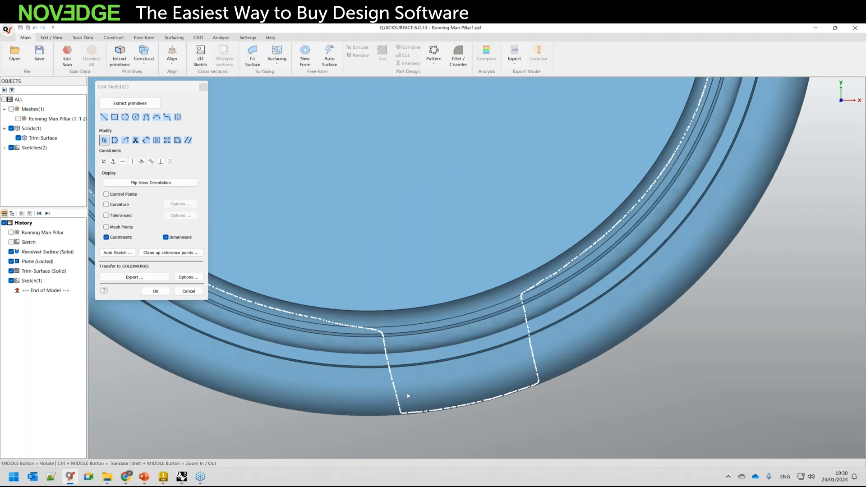
# Hide the trimmed solid and fit straight lines to the two sides of the base block's section outline.
pyautogui.click(19, 138)
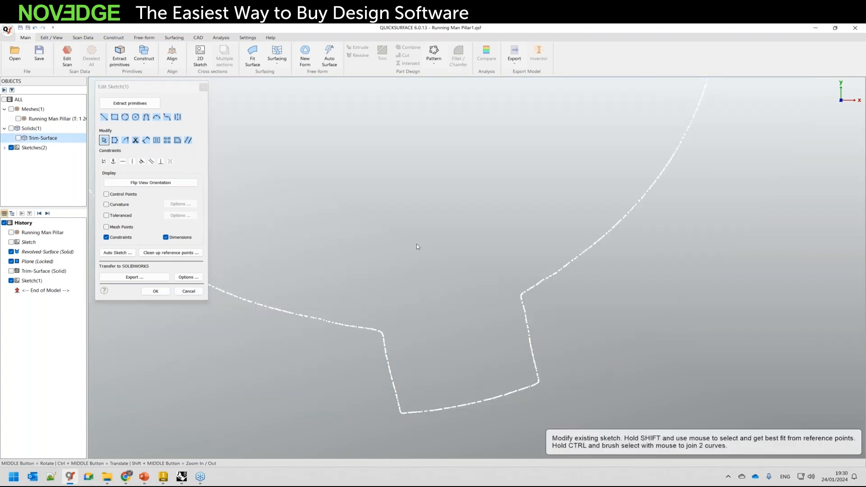
pyautogui.moveTo(425, 332)
pyautogui.mouseDown()
pyautogui.moveTo(370, 345)
pyautogui.moveTo(385, 390)
pyautogui.moveTo(423, 334)
pyautogui.mouseUp()
pyautogui.moveTo(508, 305)
pyautogui.mouseDown()
pyautogui.moveTo(505, 380)
pyautogui.moveTo(509, 300)
pyautogui.mouseUp()
pyautogui.scroll(-4, 447, 320)
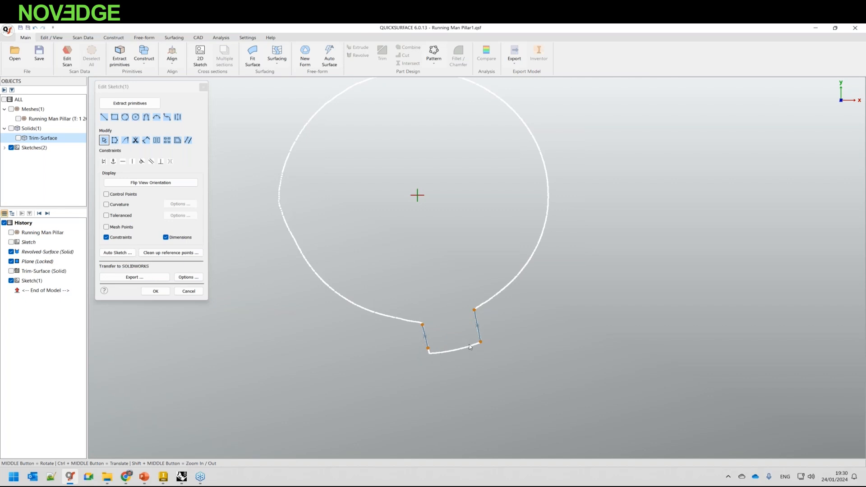
# Draw a circle centred on the origin that matches the outer curved edge of the block's section.
pyautogui.click(203, 87)
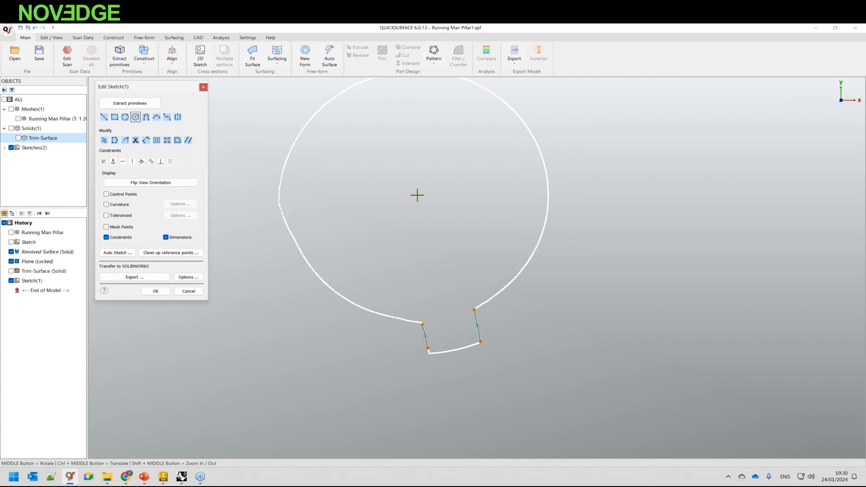
pyautogui.click(417, 194)
pyautogui.scroll(5, 453, 348)
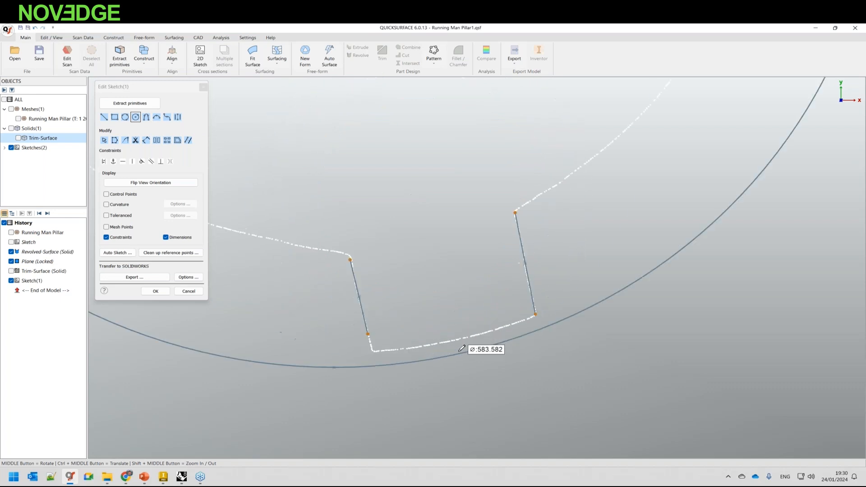
pyautogui.click(464, 336)
pyautogui.scroll(-3, 460, 300)
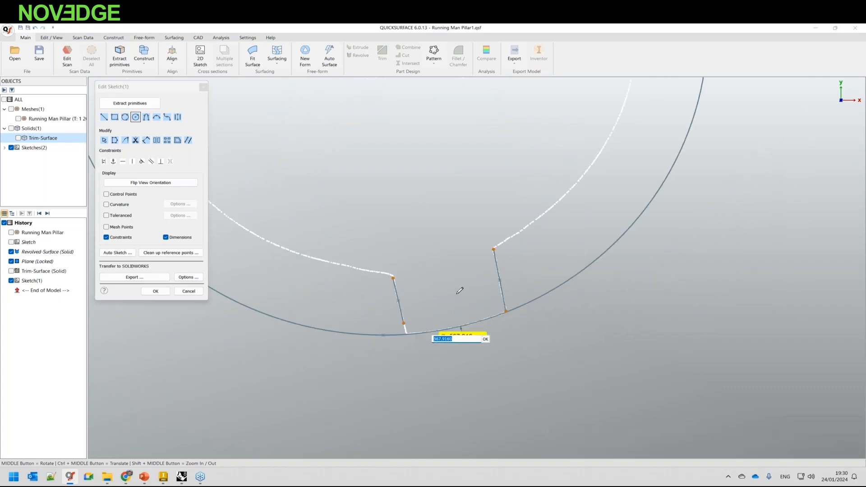
pyautogui.press('Escape')
# Add a line inside the pillar, join both side lines to its ends, and extend the sides past the circle.
pyautogui.click(103, 117)
pyautogui.click(383, 201)
pyautogui.click(463, 185)
pyautogui.press('Escape')
pyautogui.moveTo(394, 165)
pyautogui.mouseDown()
pyautogui.moveTo(417, 267)
pyautogui.moveTo(364, 277)
pyautogui.mouseUp()
pyautogui.moveTo(516, 179)
pyautogui.mouseDown()
pyautogui.moveTo(423, 195)
pyautogui.moveTo(501, 265)
pyautogui.mouseUp()
pyautogui.moveTo(405, 325); pyautogui.dragTo(412, 356)
pyautogui.moveTo(507, 315); pyautogui.dragTo(510, 333)
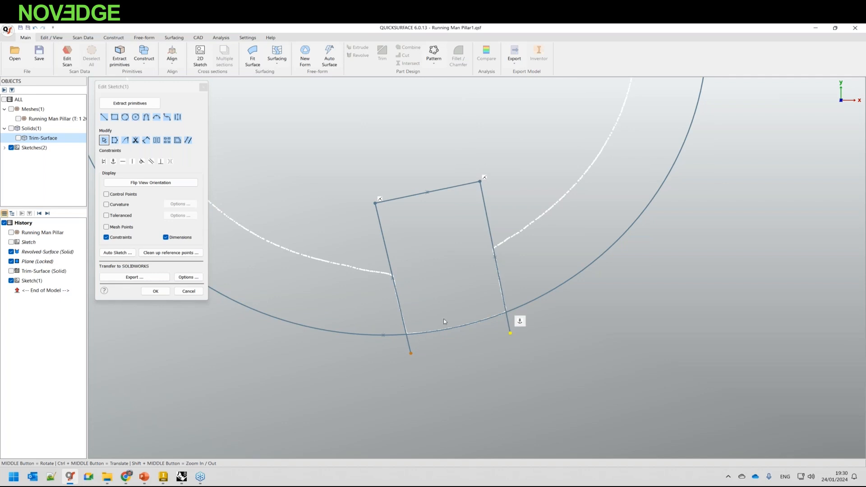
# Trim the excess circle and overhanging line ends to leave a closed block profile, and accept the sketch.
pyautogui.scroll(-3, 496, 343)
pyautogui.click(135, 140)
pyautogui.moveTo(395, 311); pyautogui.dragTo(406, 356)
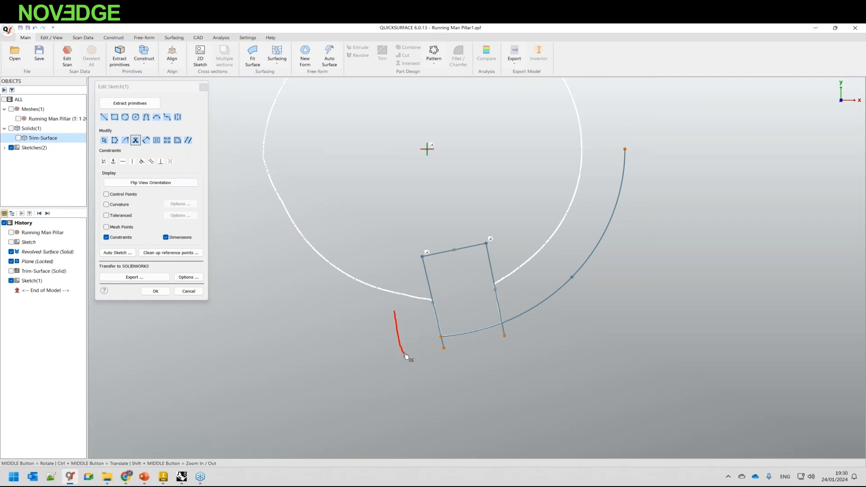
pyautogui.scroll(4, 442, 356)
pyautogui.moveTo(479, 334); pyautogui.dragTo(401, 338)
pyautogui.moveTo(575, 310); pyautogui.dragTo(626, 234)
pyautogui.scroll(-3, 561, 291)
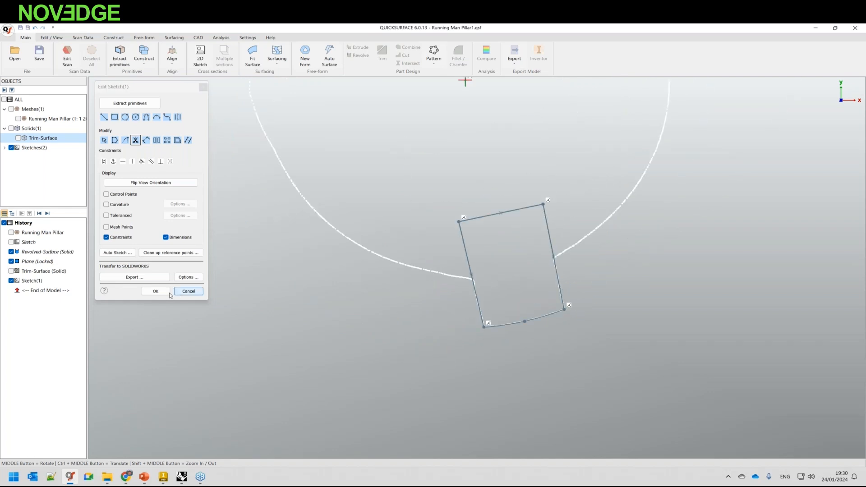
pyautogui.click(155, 290)
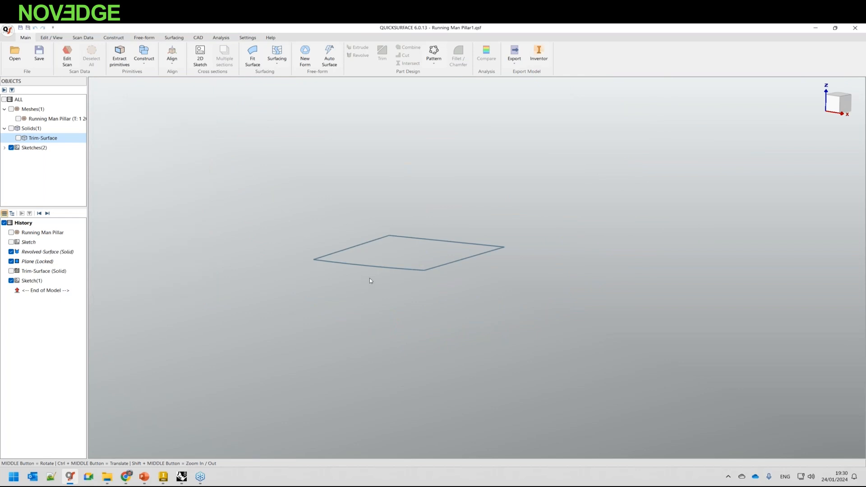
# Show the scan mesh and extrude the block sketch as a two-sided solid with snapping turned off.
pyautogui.click(18, 119)
pyautogui.keyDown('ctrl'); pyautogui.moveTo(323, 212); pyautogui.dragTo(331, 231, button='middle'); pyautogui.keyUp('ctrl')
pyautogui.click(386, 287)
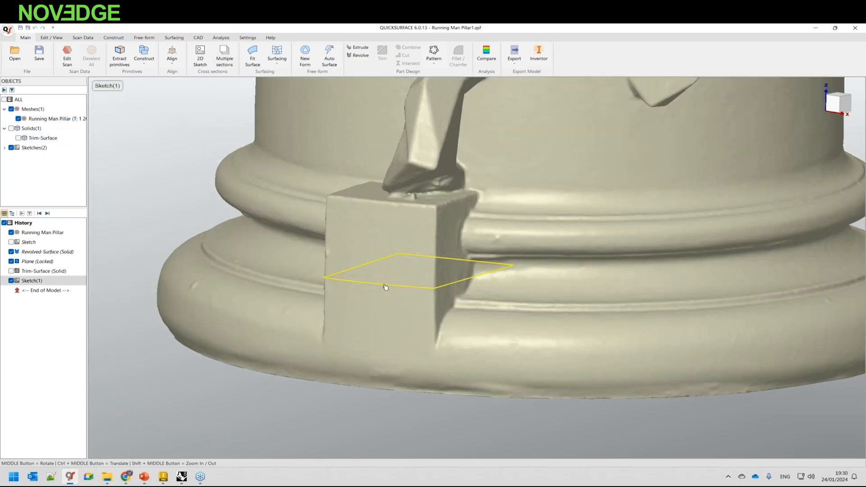
pyautogui.click(398, 273)
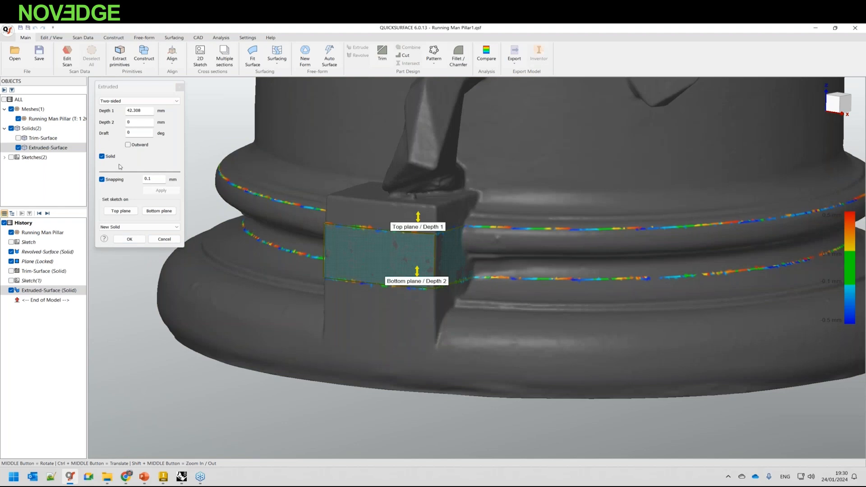
pyautogui.click(102, 179)
pyautogui.moveTo(405, 192); pyautogui.dragTo(426, 183, button='middle')
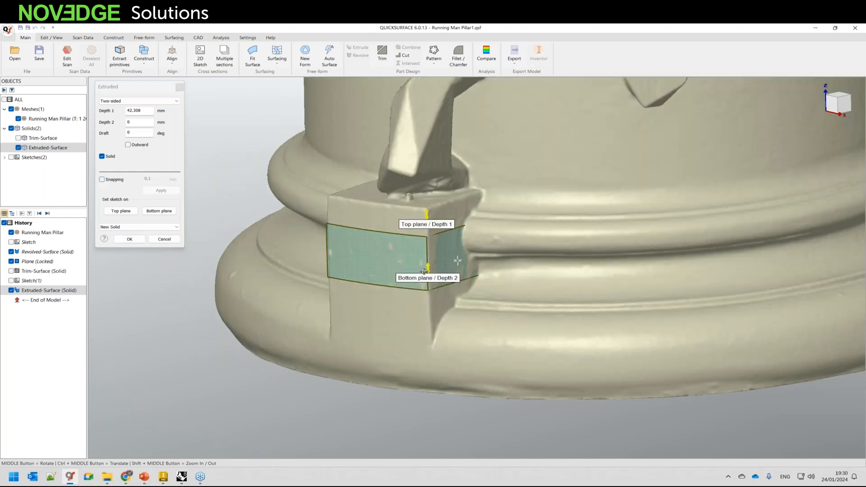
# Stretch the extrusion above and below the block, to about 104.5 mm for Depth 1 and 62.8 mm for Depth 2.
pyautogui.moveTo(425, 200); pyautogui.dragTo(424, 135)
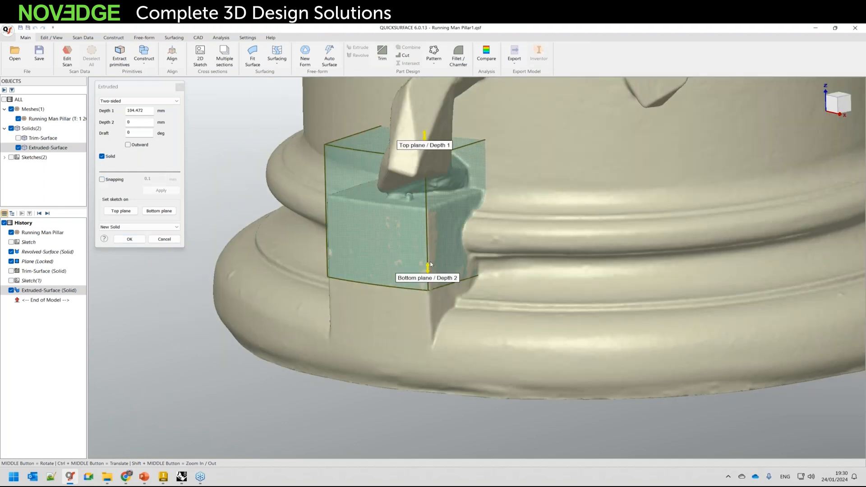
pyautogui.moveTo(428, 273); pyautogui.dragTo(430, 348)
pyautogui.moveTo(395, 371); pyautogui.dragTo(408, 371, button='middle')
pyautogui.scroll(2, 356, 365)
pyautogui.scroll(-3, 367, 361)
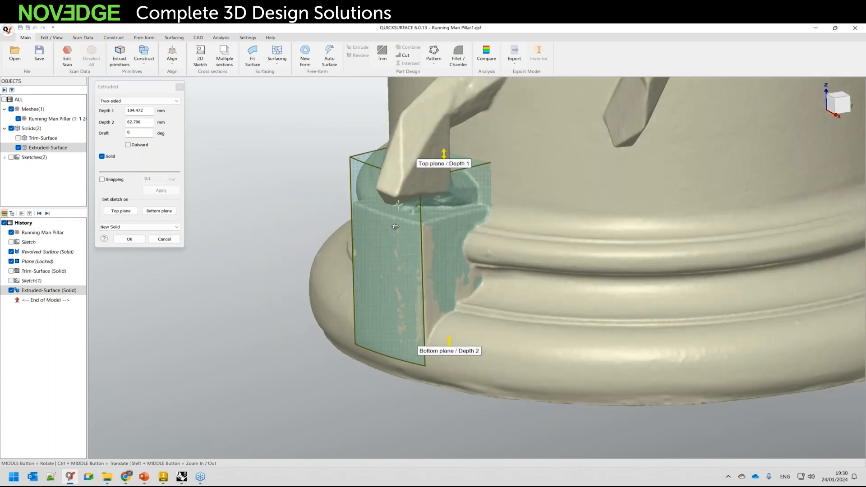
pyautogui.moveTo(426, 235); pyautogui.dragTo(423, 260, button='middle')
pyautogui.scroll(3, 352, 196)
pyautogui.moveTo(352, 195); pyautogui.dragTo(265, 193, button='middle')
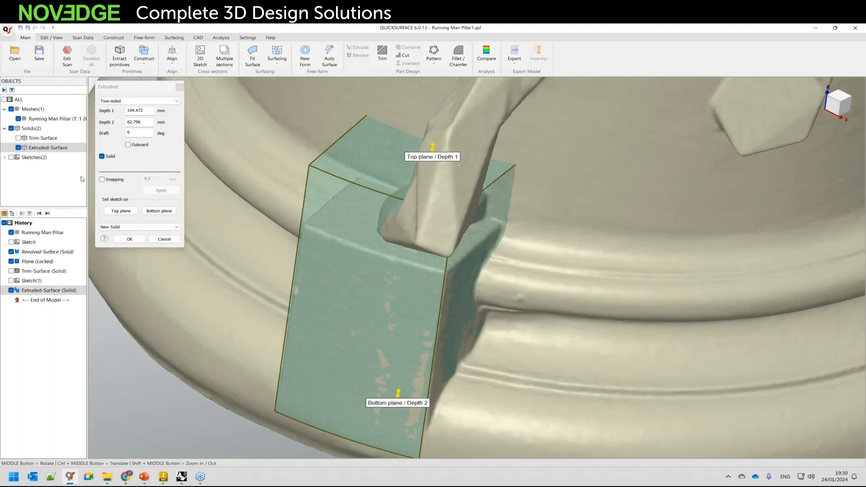
# Enable snapping at 0.1 mm, snap Depth 1 to the block's top face at about 64.3 mm, and accept the extrusion.
pyautogui.click(102, 180)
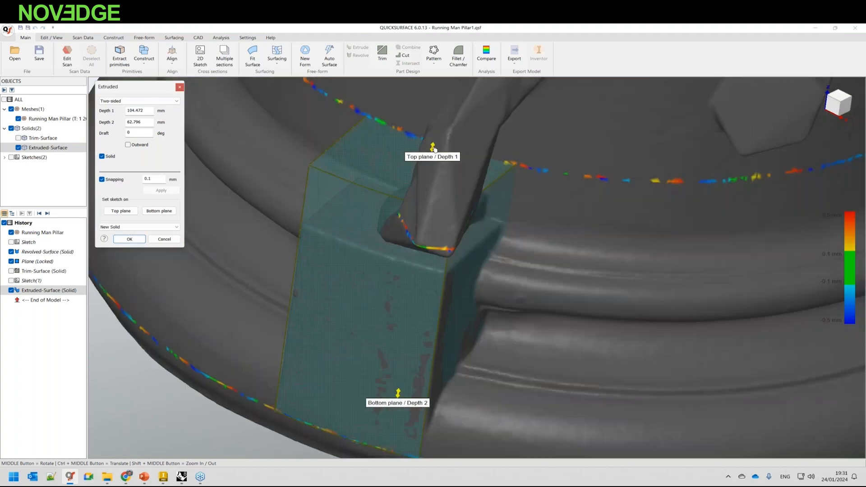
pyautogui.moveTo(433, 148); pyautogui.dragTo(356, 242)
pyautogui.moveTo(355, 242); pyautogui.dragTo(341, 165, button='middle')
pyautogui.scroll(-3, 399, 247)
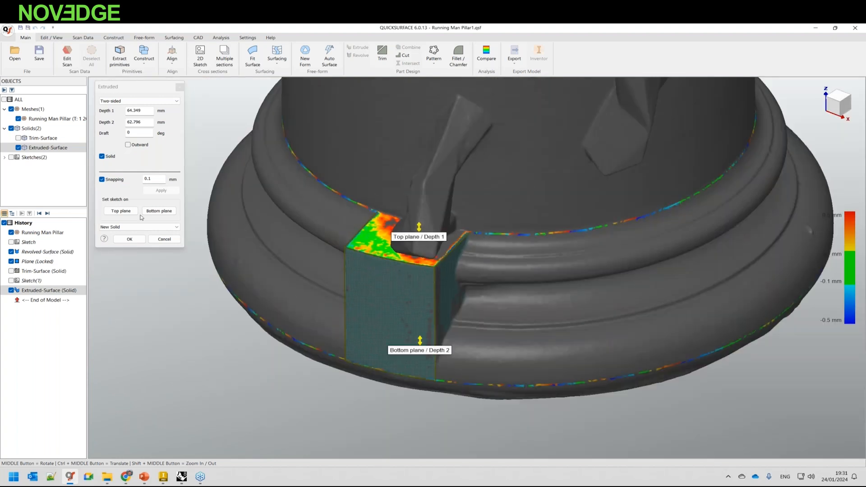
pyautogui.click(131, 240)
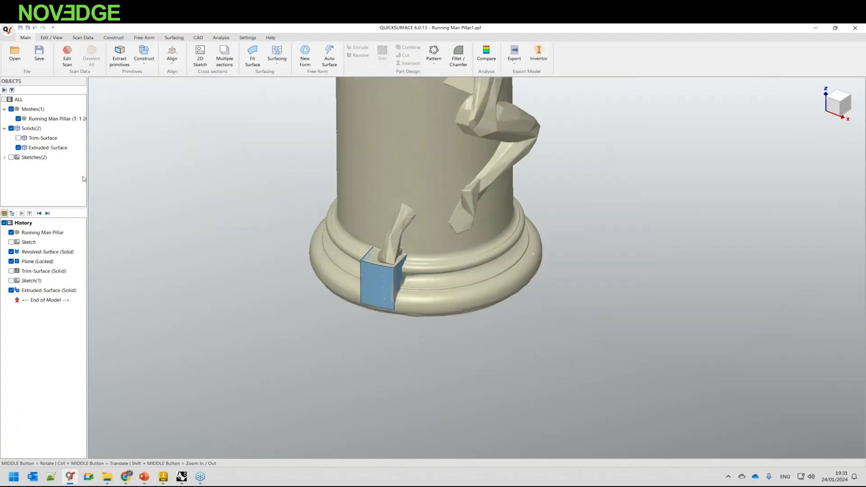
# Show the trimmed pillar and adjust the extruded block's bottom depth to end within the base moulding.
pyautogui.click(19, 139)
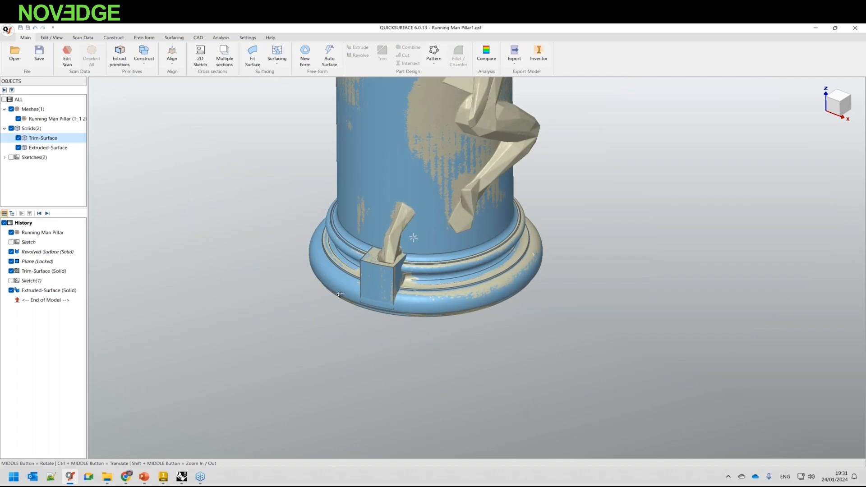
pyautogui.moveTo(349, 305); pyautogui.dragTo(351, 300, button='middle')
pyautogui.click(370, 283)
pyautogui.scroll(5, 375, 280)
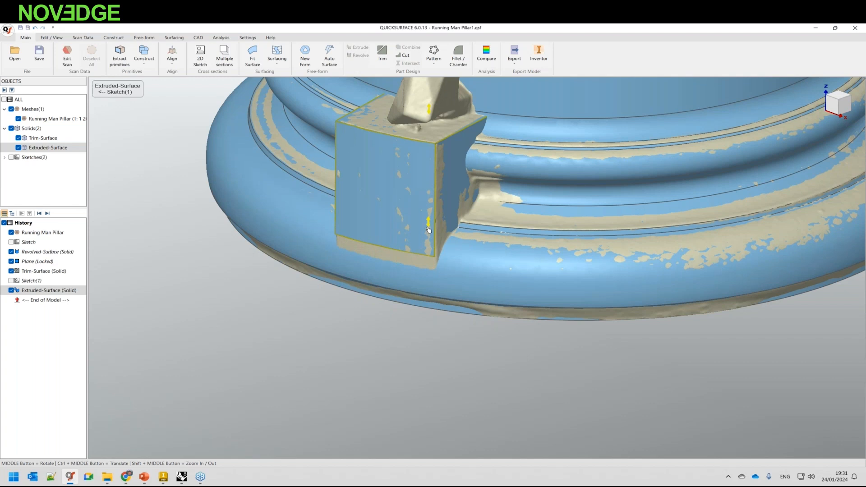
pyautogui.moveTo(444, 232); pyautogui.dragTo(445, 250, button='middle')
# Hide the scan mesh and combine the trimmed pillar and the extruded block into one solid.
pyautogui.click(18, 119)
pyautogui.moveTo(367, 270); pyautogui.dragTo(474, 255, button='middle')
pyautogui.scroll(-5, 338, 299)
pyautogui.moveTo(339, 299); pyautogui.dragTo(474, 299, button='middle')
pyautogui.scroll(-6, 545, 321)
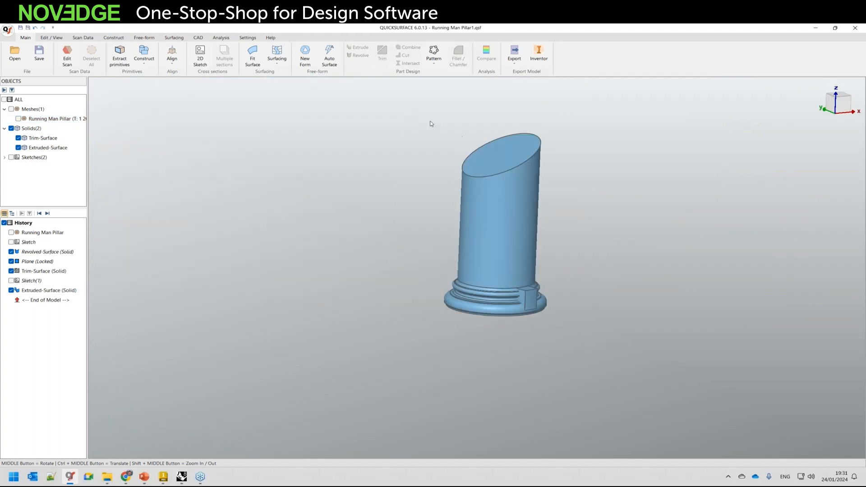
pyautogui.click(485, 146)
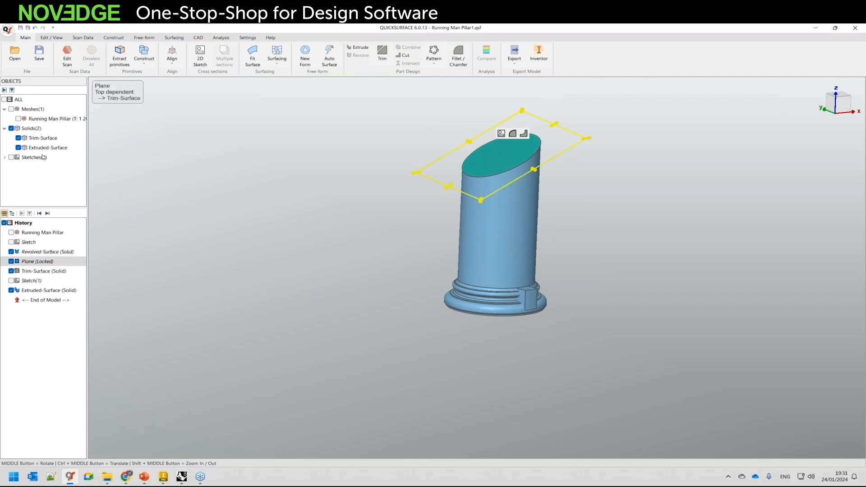
pyautogui.click(39, 141)
pyautogui.keyDown('ctrl'); pyautogui.click(59, 148); pyautogui.keyUp('ctrl')
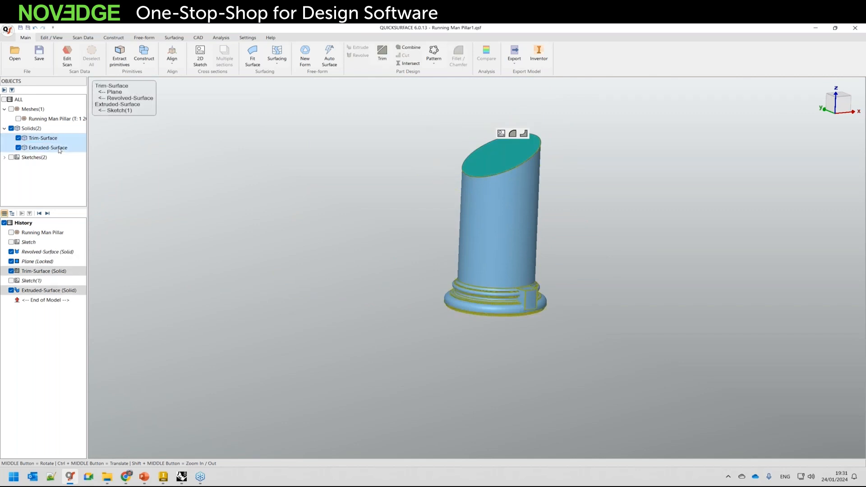
pyautogui.click(411, 48)
pyautogui.scroll(5, 520, 299)
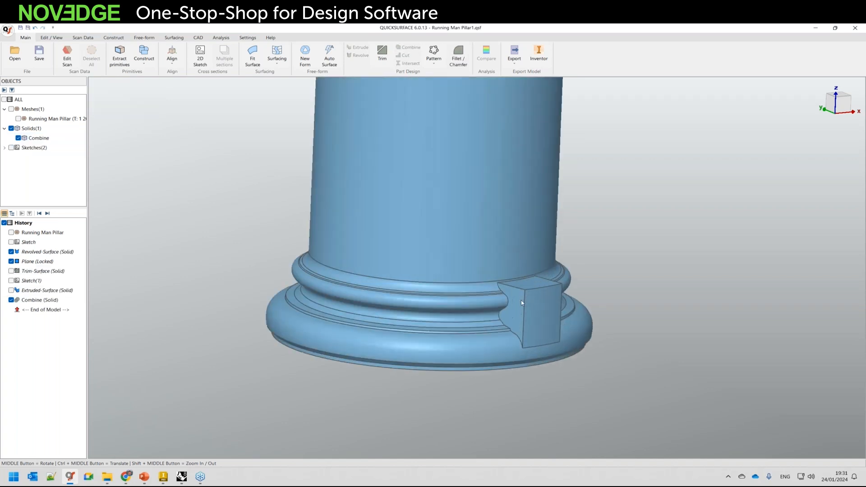
pyautogui.moveTo(532, 292); pyautogui.dragTo(620, 294, button='middle')
pyautogui.keyDown('ctrl'); pyautogui.moveTo(565, 299); pyautogui.dragTo(435, 334, button='middle'); pyautogui.keyUp('ctrl')
# Show the scan mesh again and hide the combined solid to view the running figure.
pyautogui.scroll(-5, 435, 334)
pyautogui.moveTo(479, 366); pyautogui.dragTo(516, 375, button='middle')
pyautogui.click(18, 119)
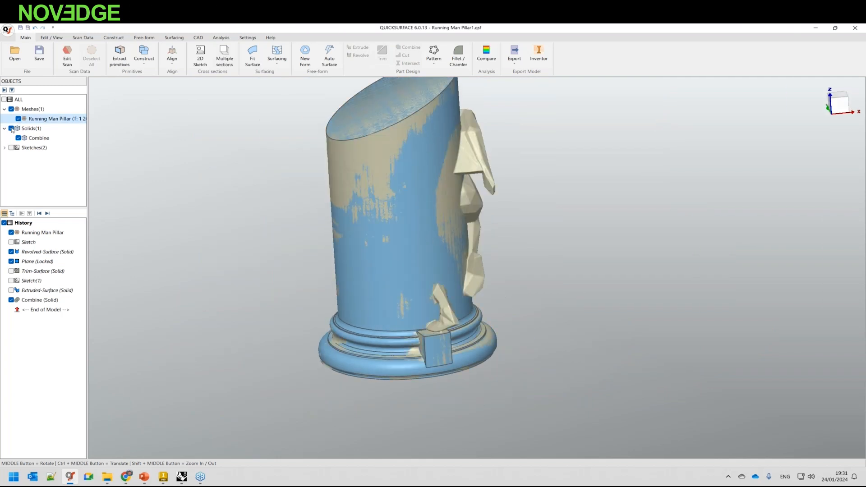
pyautogui.click(11, 129)
pyautogui.moveTo(463, 285); pyautogui.dragTo(409, 292, button='middle')
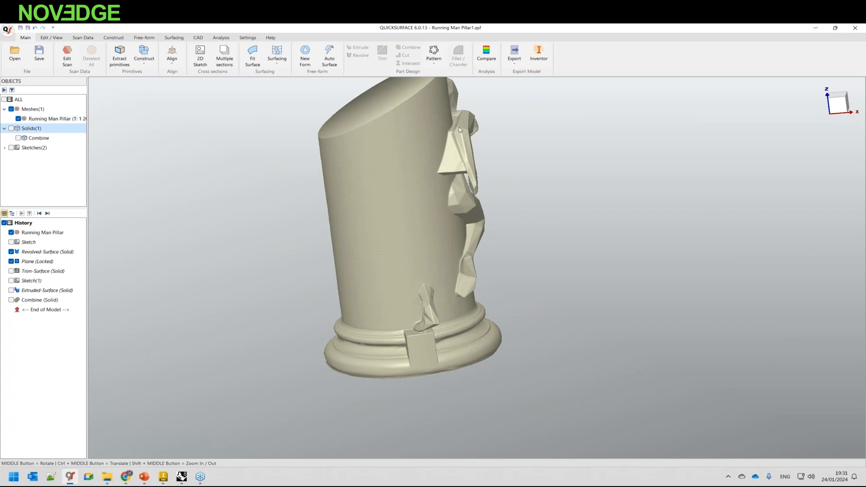
pyautogui.moveTo(465, 248); pyautogui.dragTo(459, 116, button='middle')
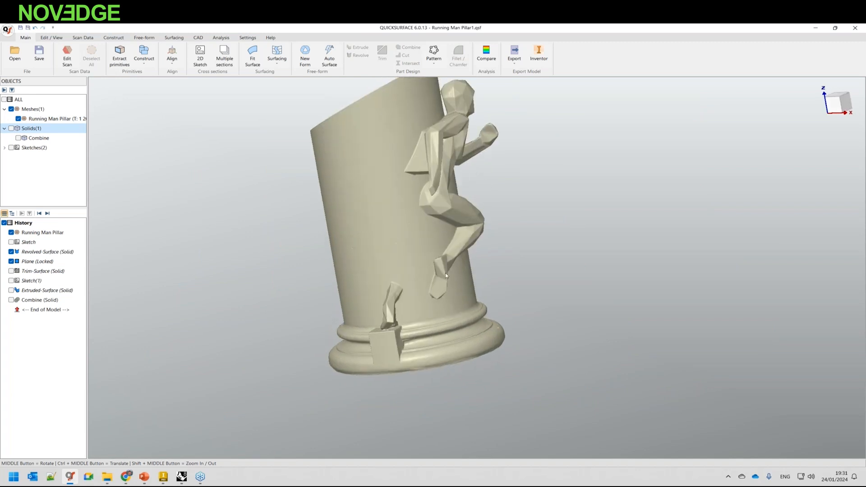
pyautogui.moveTo(514, 321); pyautogui.dragTo(476, 221, button='middle')
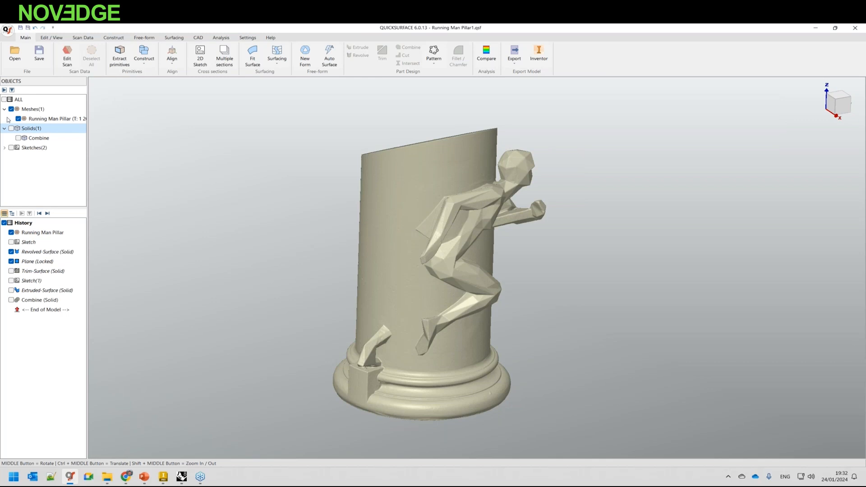
# Duplicate the Running Man Pillar mesh, hide the original, and save the project.
pyautogui.rightClick(39, 119)
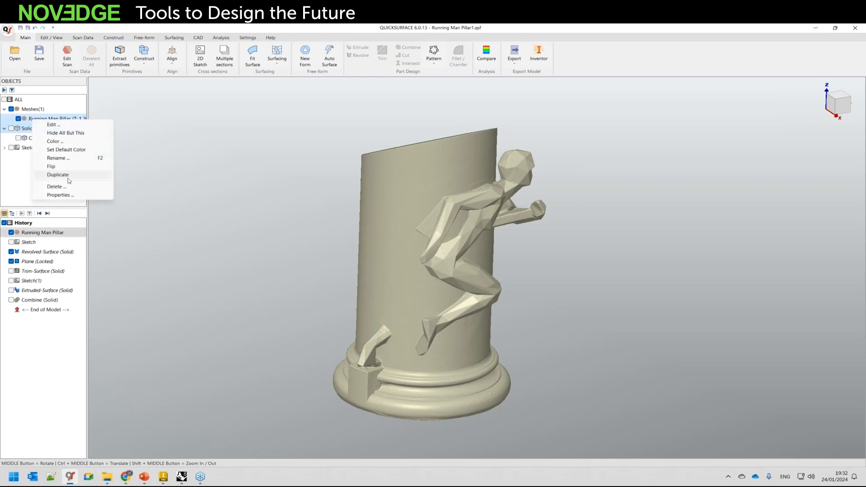
pyautogui.click(69, 178)
pyautogui.click(18, 119)
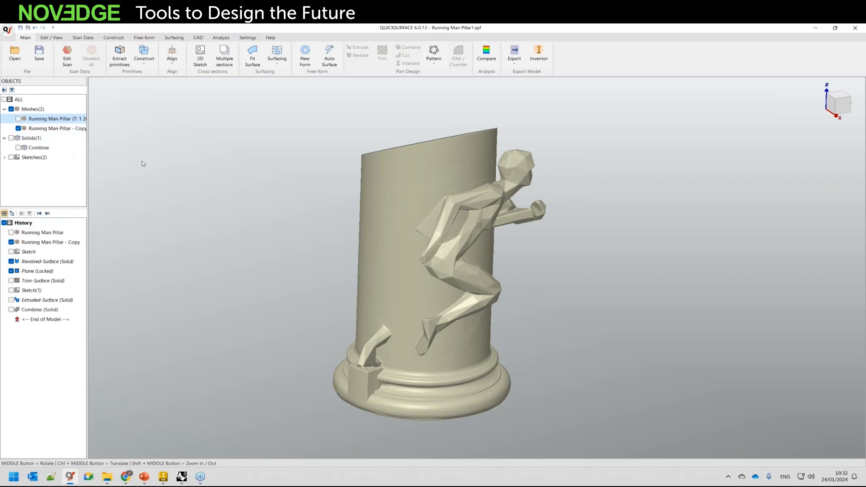
pyautogui.hotkey('ctrl', 's')
# Edit the mesh copy in front view, selecting through the pillar half away from the running figure, and delete it.
pyautogui.doubleClick(49, 129)
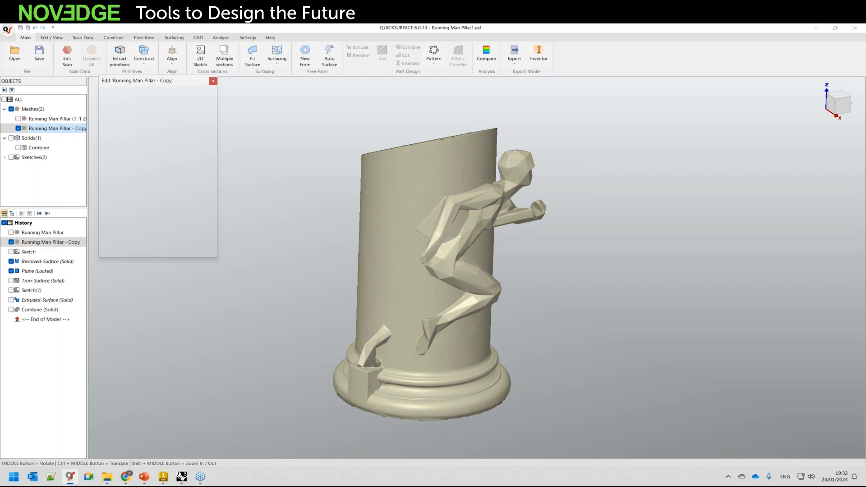
pyautogui.moveTo(388, 247); pyautogui.dragTo(379, 242, button='middle')
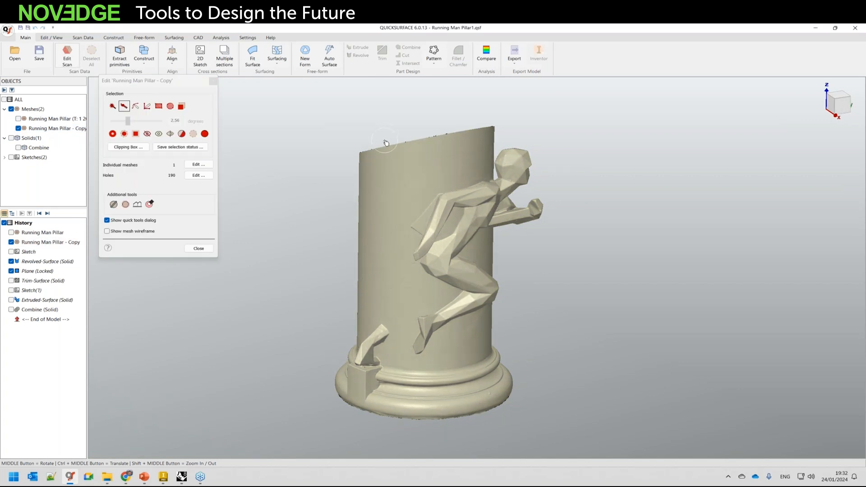
pyautogui.press('t')
pyautogui.press('f')
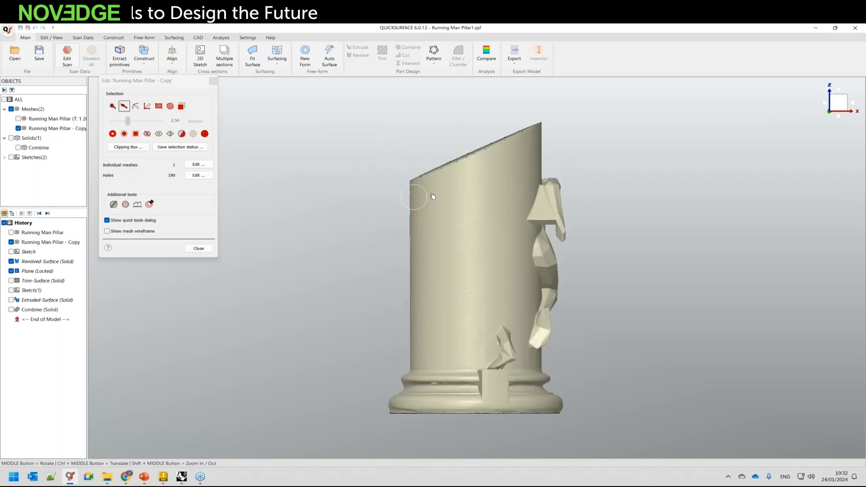
pyautogui.click(158, 106)
pyautogui.click(181, 106)
pyautogui.moveTo(371, 109); pyautogui.dragTo(466, 440)
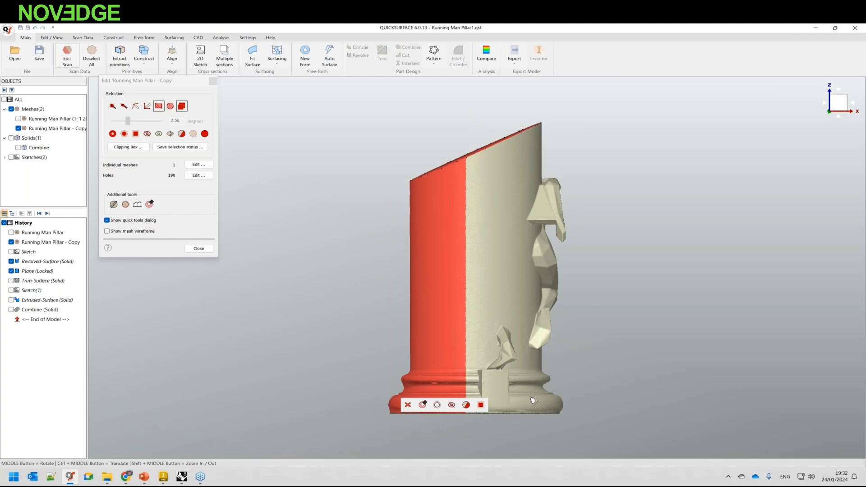
pyautogui.click(533, 400)
# Brush-select the unneeded pillar areas above and behind the running figure on the mesh copy and delete them.
pyautogui.moveTo(481, 304); pyautogui.dragTo(269, 318, button='middle')
pyautogui.click(124, 106)
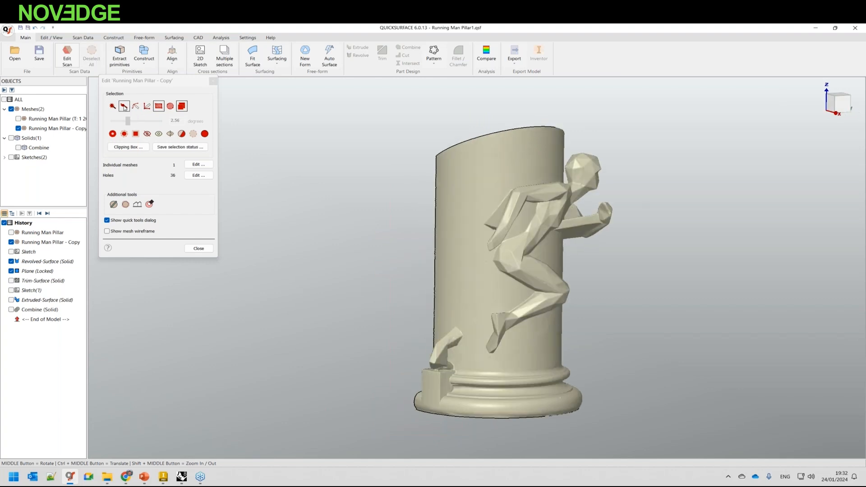
pyautogui.scroll(3, 492, 140)
pyautogui.moveTo(611, 111)
pyautogui.mouseDown()
pyautogui.moveTo(559, 151)
pyautogui.moveTo(431, 207)
pyautogui.moveTo(346, 197)
pyautogui.mouseUp()
pyautogui.press('Delete')
pyautogui.moveTo(460, 195)
pyautogui.mouseDown()
pyautogui.moveTo(442, 242)
pyautogui.moveTo(356, 361)
pyautogui.mouseUp()
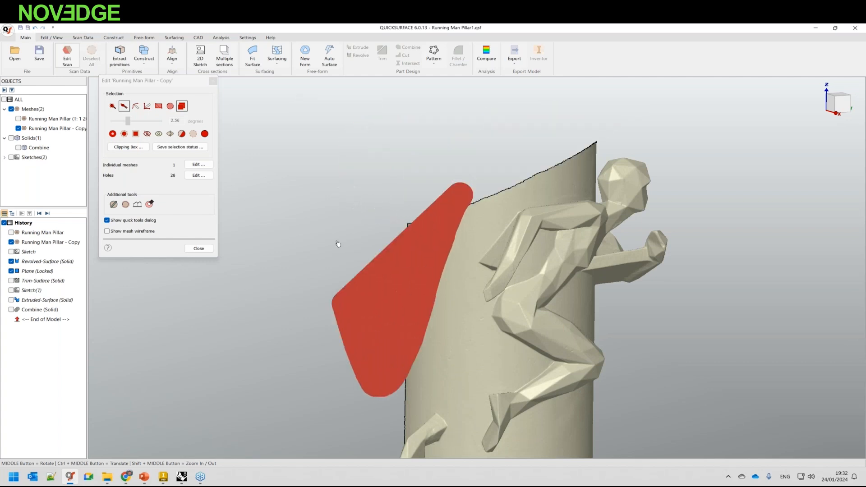
pyautogui.press('Delete')
pyautogui.scroll(-3, 429, 310)
pyautogui.moveTo(429, 310); pyautogui.dragTo(417, 217)
pyautogui.press('Delete')
# Brush-select and delete the lower pillar area beneath the figure's bent front leg, and save the project.
pyautogui.moveTo(373, 272)
pyautogui.mouseDown(button='middle')
pyautogui.moveTo(360, 276)
pyautogui.moveTo(387, 279)
pyautogui.mouseUp(button='middle')
pyautogui.moveTo(537, 331)
pyautogui.mouseDown()
pyautogui.moveTo(486, 342)
pyautogui.moveTo(550, 429)
pyautogui.moveTo(489, 315)
pyautogui.mouseUp()
pyautogui.scroll(5, 489, 315)
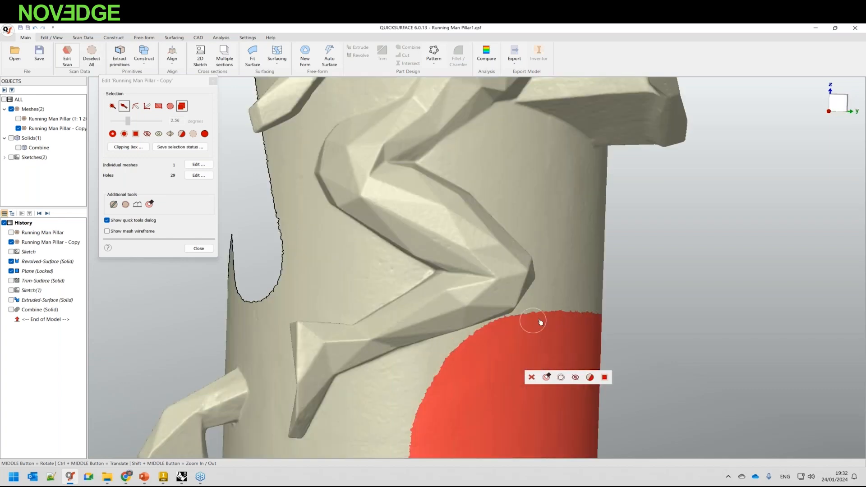
pyautogui.press('Delete')
pyautogui.moveTo(520, 331); pyautogui.dragTo(481, 396, button='middle')
pyautogui.scroll(-5, 472, 247)
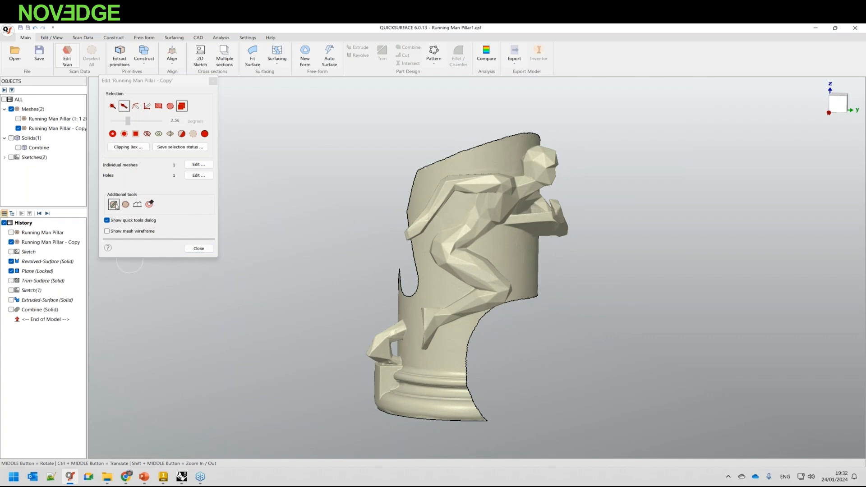
pyautogui.click(45, 57)
# Start Split Mesh on the mesh copy, show the combined solid, and choose it as the splitting object.
pyautogui.click(114, 205)
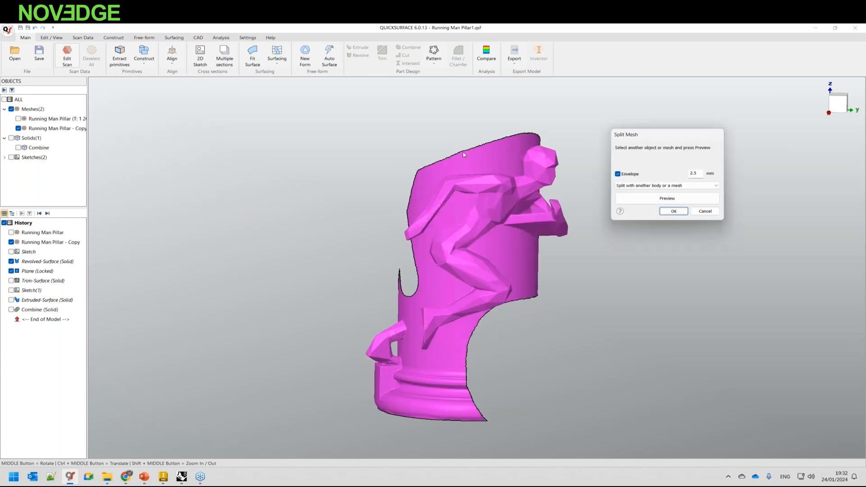
pyautogui.moveTo(302, 324); pyautogui.dragTo(367, 343, button='middle')
pyautogui.click(11, 309)
pyautogui.moveTo(414, 284); pyautogui.dragTo(460, 288, button='middle')
pyautogui.scroll(3, 461, 221)
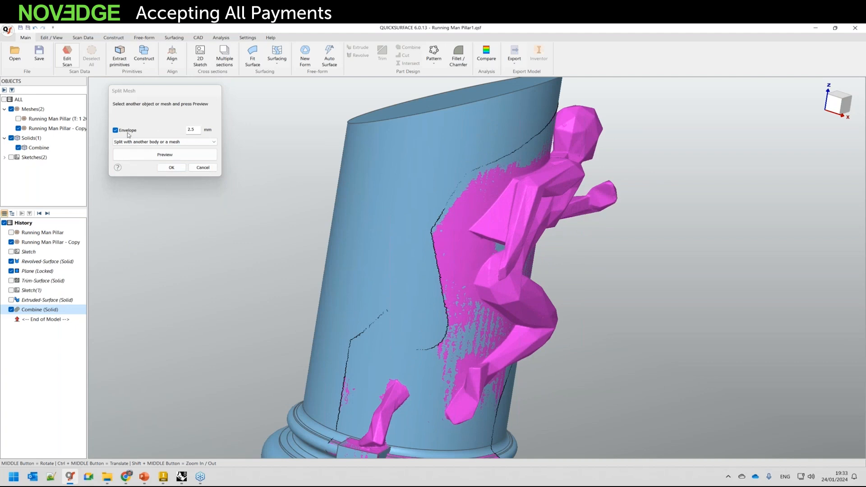
pyautogui.click(40, 311)
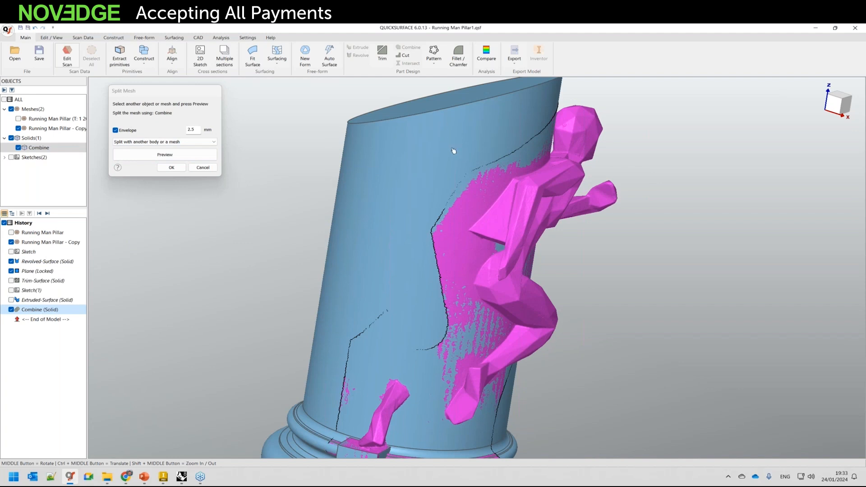
# Preview splitting the mesh with the combined solid, using a 2.5 mm envelope.
pyautogui.moveTo(471, 243); pyautogui.dragTo(497, 218, button='middle')
pyautogui.scroll(2, 497, 218)
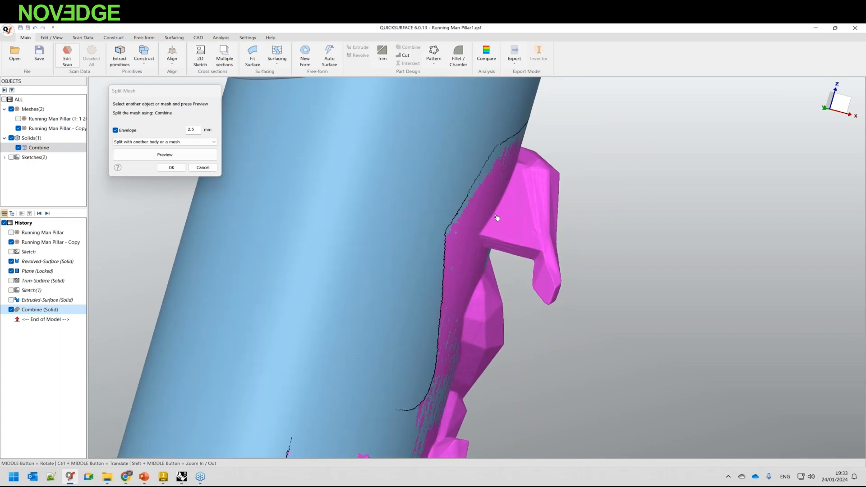
pyautogui.scroll(-3, 425, 204)
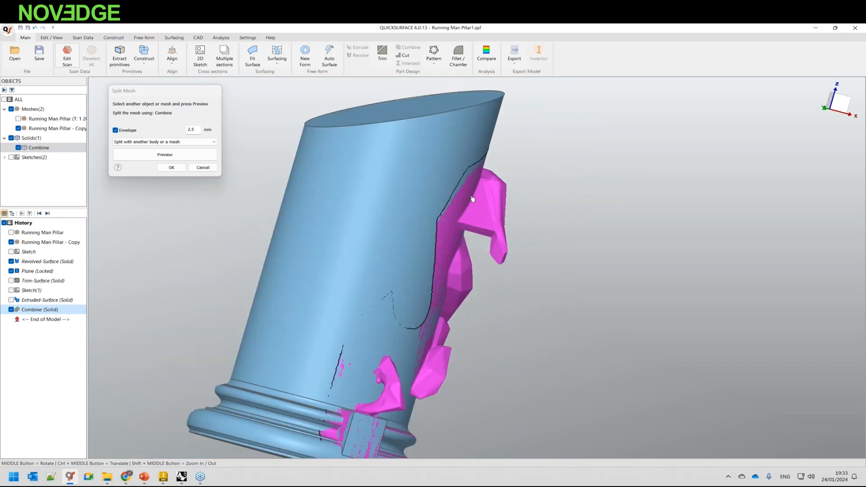
pyautogui.scroll(5, 478, 203)
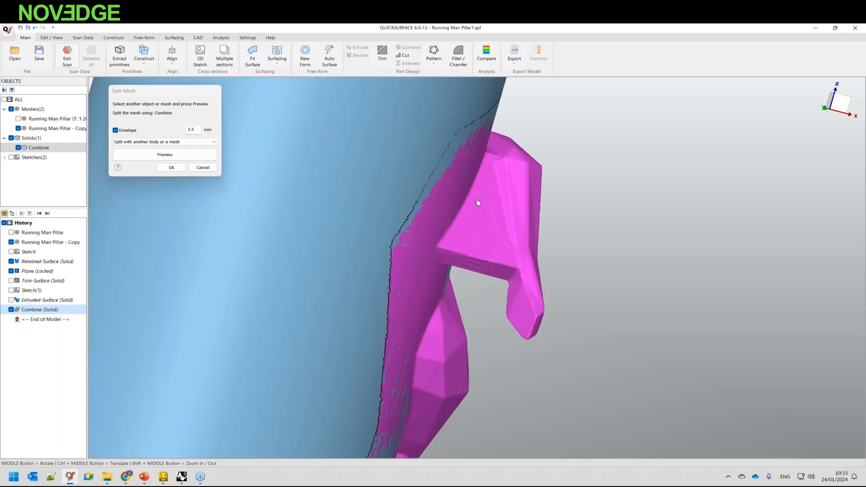
pyautogui.moveTo(469, 219); pyautogui.dragTo(512, 116, button='middle')
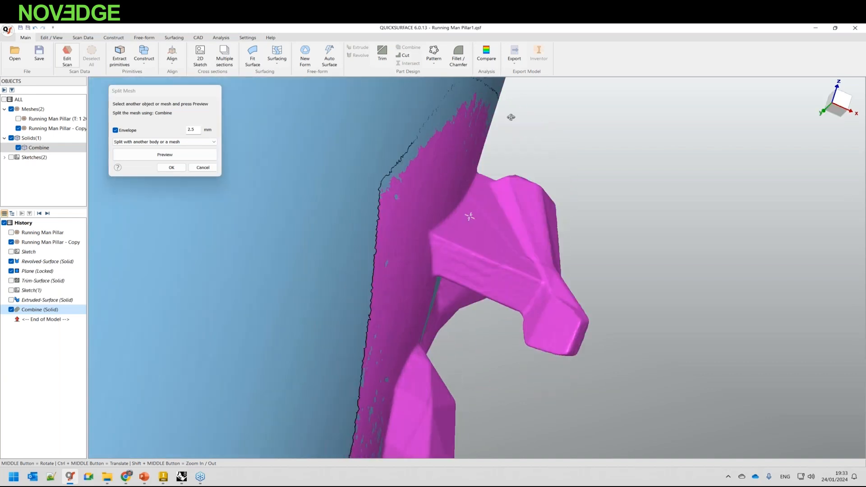
pyautogui.scroll(5, 449, 214)
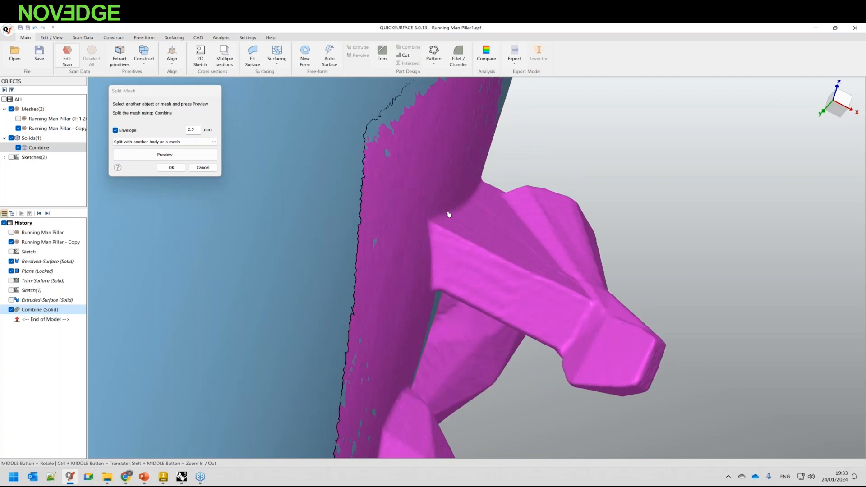
pyautogui.scroll(-4, 471, 254)
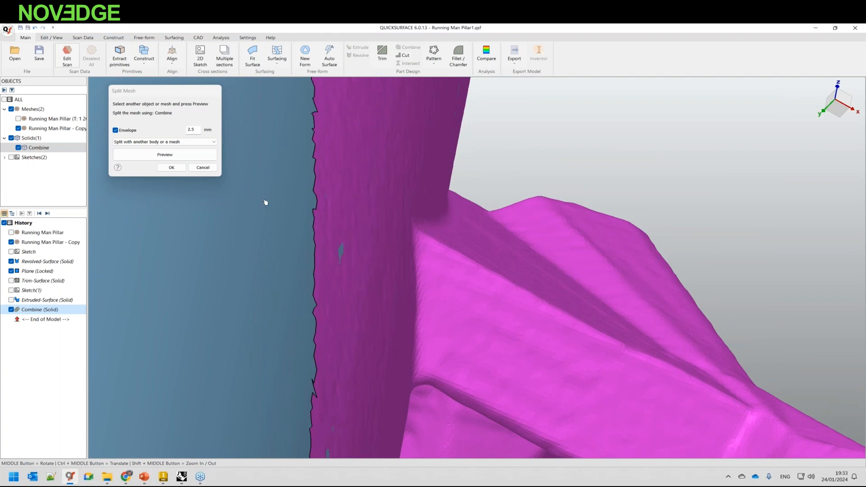
pyautogui.click(165, 155)
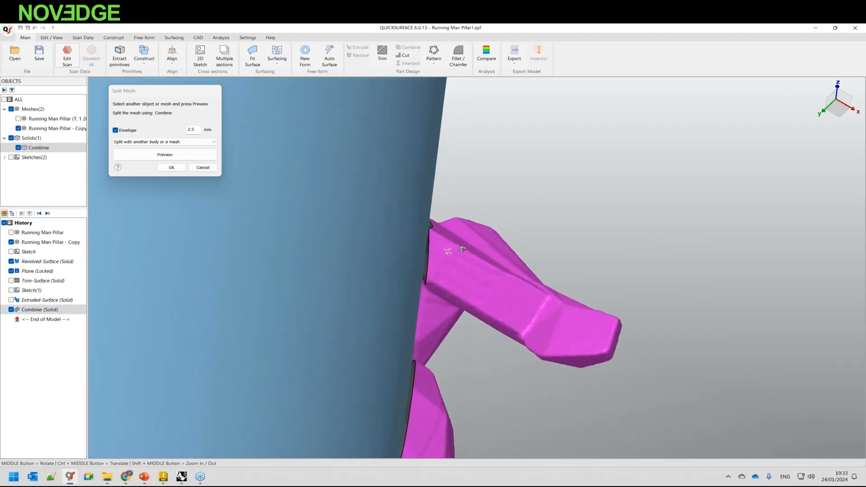
# Check the split edges around the figure's arms and legs, accept the mesh split, and hide the combined solid.
pyautogui.moveTo(462, 249); pyautogui.dragTo(403, 242, button='middle')
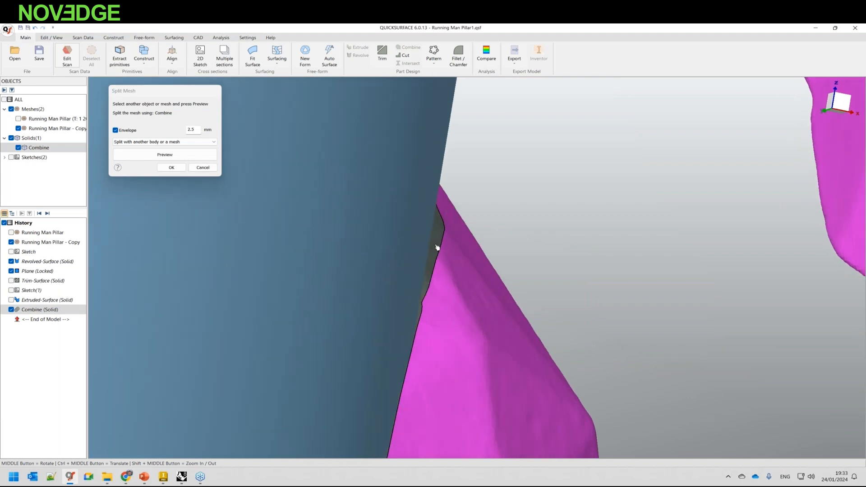
pyautogui.scroll(-3, 437, 247)
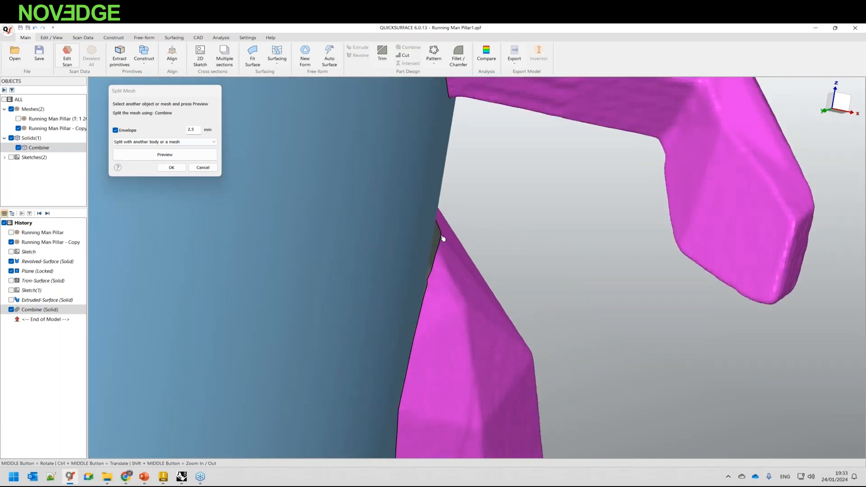
pyautogui.moveTo(446, 226); pyautogui.dragTo(440, 180, button='middle')
pyautogui.scroll(3, 435, 164)
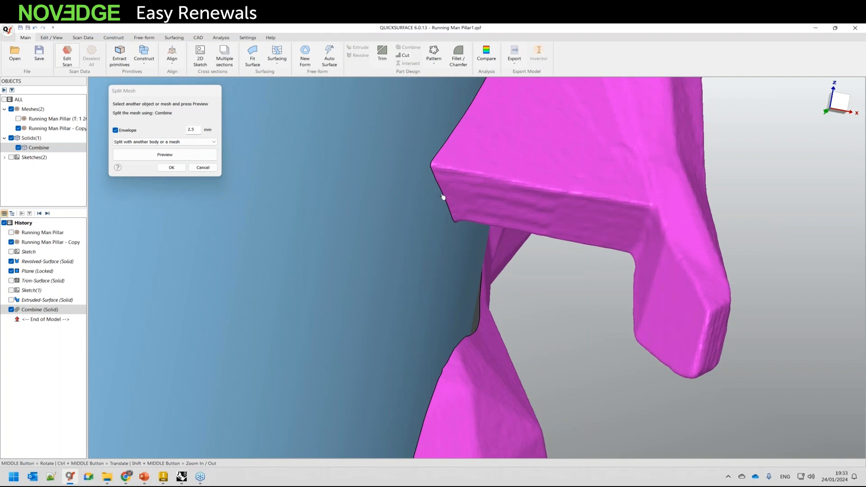
pyautogui.scroll(-5, 442, 197)
pyautogui.moveTo(465, 234); pyautogui.dragTo(471, 208, button='middle')
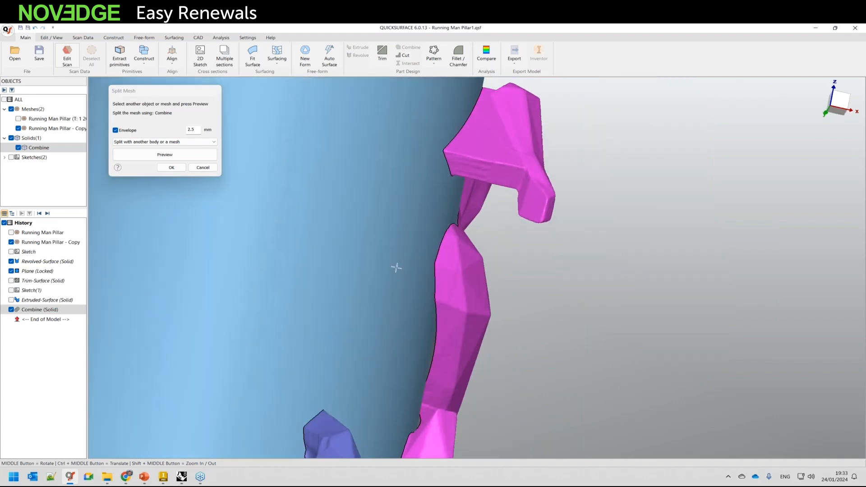
pyautogui.scroll(-4, 484, 191)
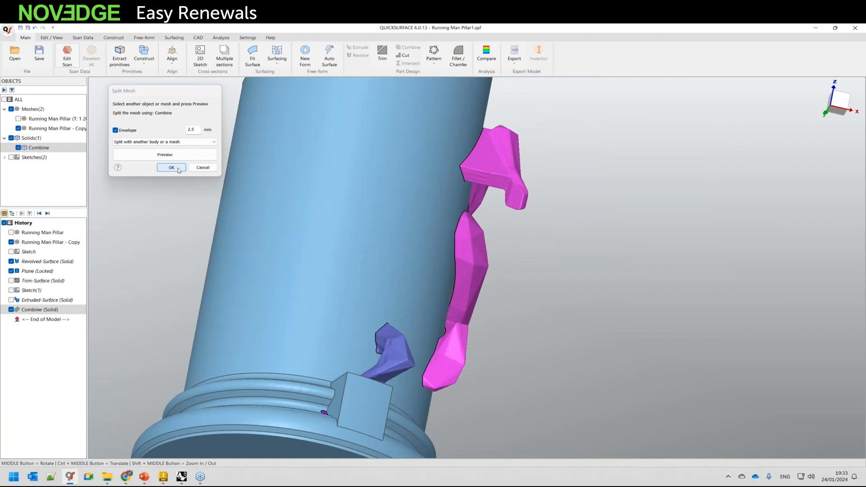
pyautogui.click(178, 170)
pyautogui.moveTo(441, 253); pyautogui.dragTo(471, 246, button='middle')
pyautogui.click(11, 309)
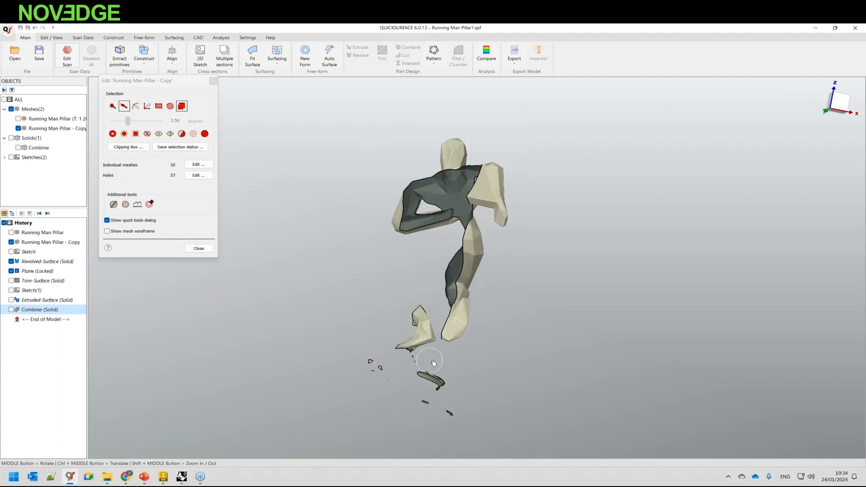
# Open the individual meshes of the split copy for cleanup and locate the stray fragments below the figure.
pyautogui.scroll(2, 441, 370)
pyautogui.moveTo(375, 314); pyautogui.dragTo(473, 419, button='middle')
pyautogui.scroll(2, 474, 419)
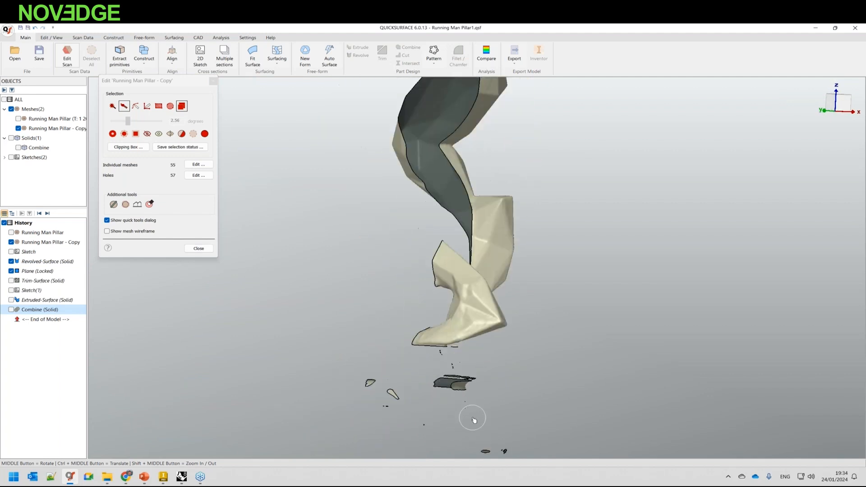
pyautogui.moveTo(468, 317); pyautogui.dragTo(354, 309, button='middle')
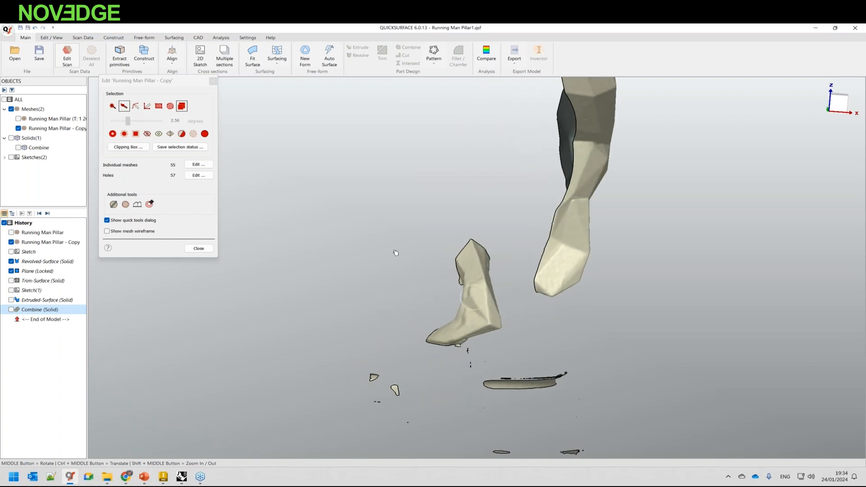
pyautogui.click(199, 165)
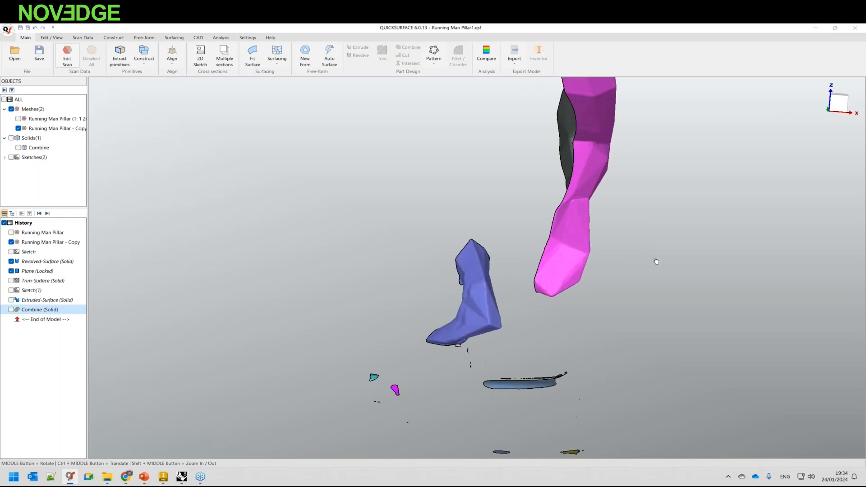
pyautogui.moveTo(514, 231); pyautogui.dragTo(453, 206, button='middle')
pyautogui.scroll(-5, 453, 206)
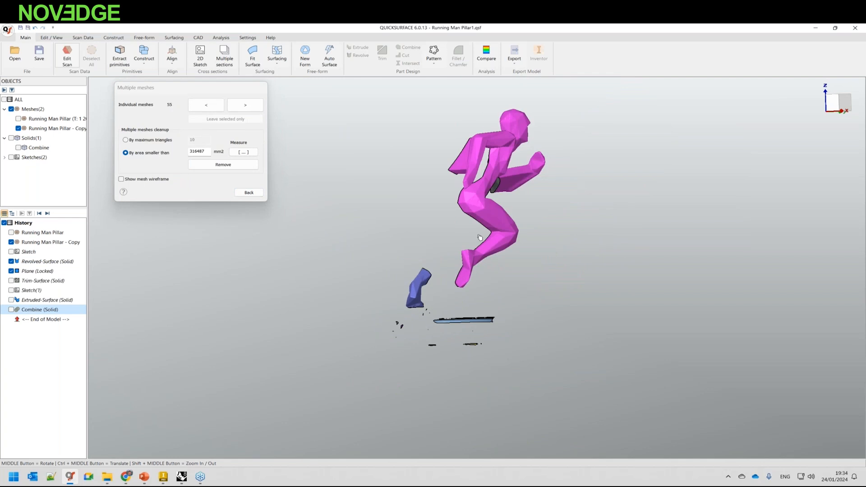
pyautogui.scroll(5, 480, 237)
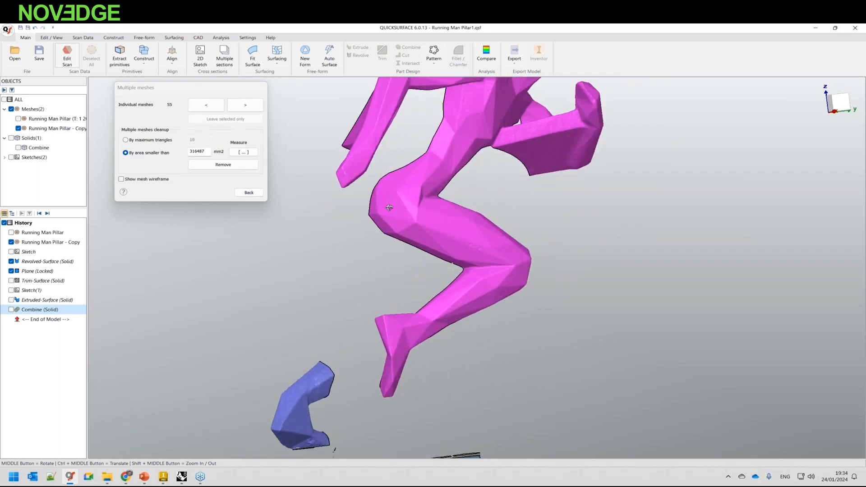
# Select and delete the larger thin stray strips below the figure's feet, one by one.
pyautogui.scroll(5, 413, 404)
pyautogui.click(414, 406)
pyautogui.click(413, 401)
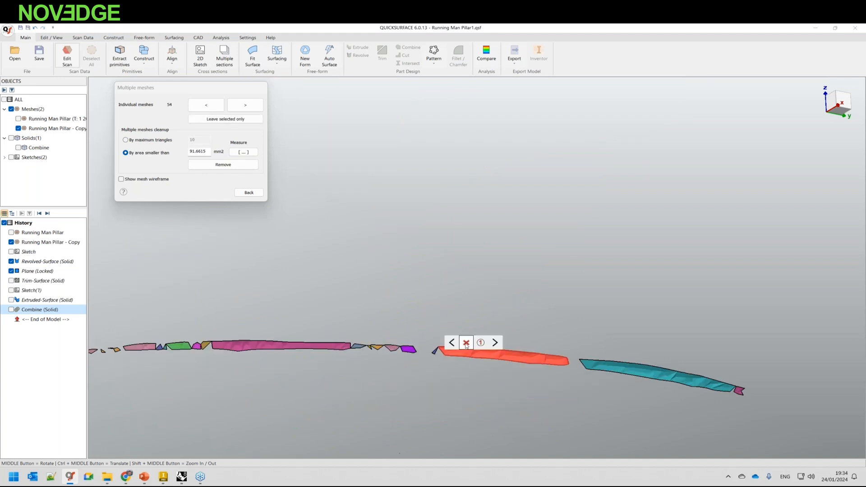
pyautogui.click(466, 344)
pyautogui.click(300, 347)
pyautogui.click(290, 335)
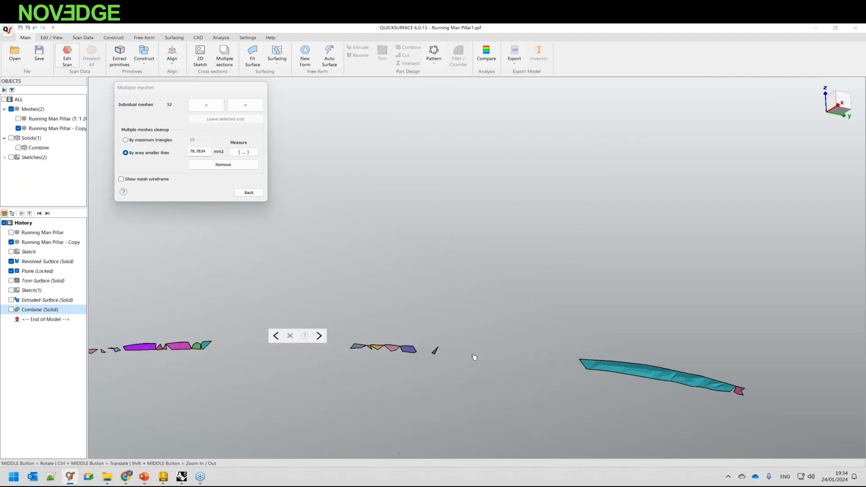
pyautogui.scroll(-5, 499, 348)
pyautogui.click(552, 356)
pyautogui.click(543, 344)
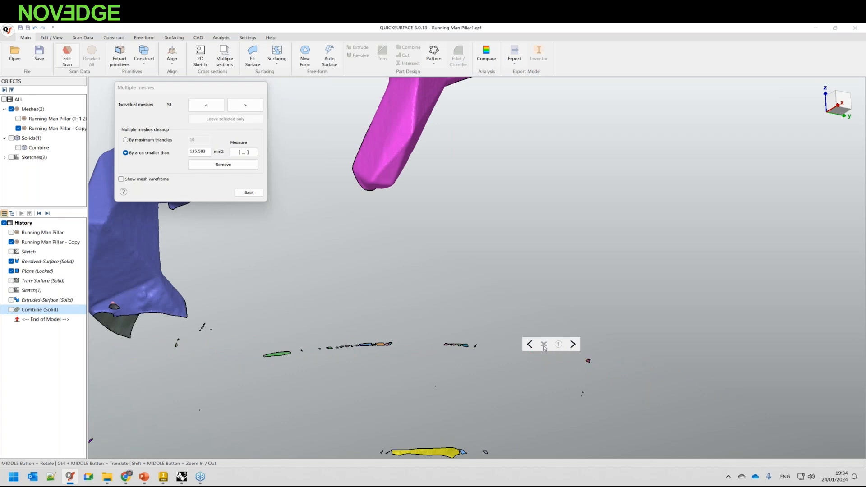
# Take the cleanup area limit of 39.525 mm2 from a small green fragment and remove all smaller meshes.
pyautogui.scroll(5, 380, 361)
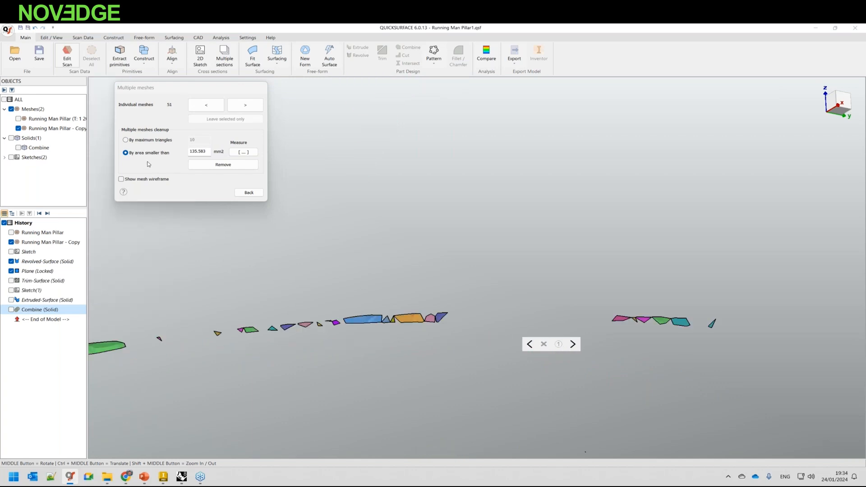
pyautogui.click(243, 152)
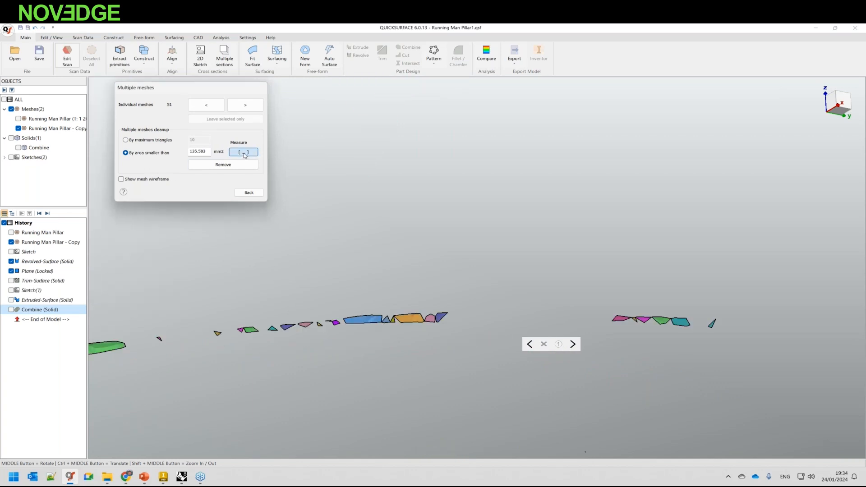
pyautogui.click(254, 332)
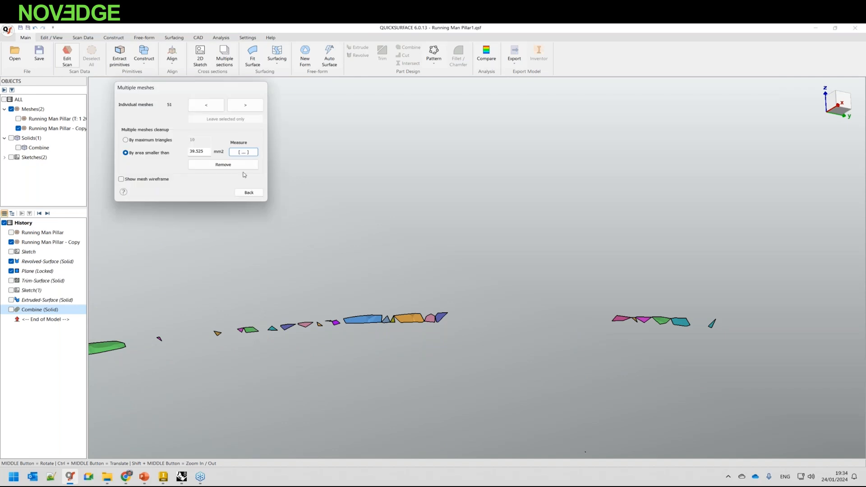
pyautogui.click(244, 165)
# Select and delete the four remaining stray fragments beneath the detached lower leg and the figure.
pyautogui.scroll(-3, 471, 346)
pyautogui.moveTo(471, 346); pyautogui.dragTo(586, 383, button='middle')
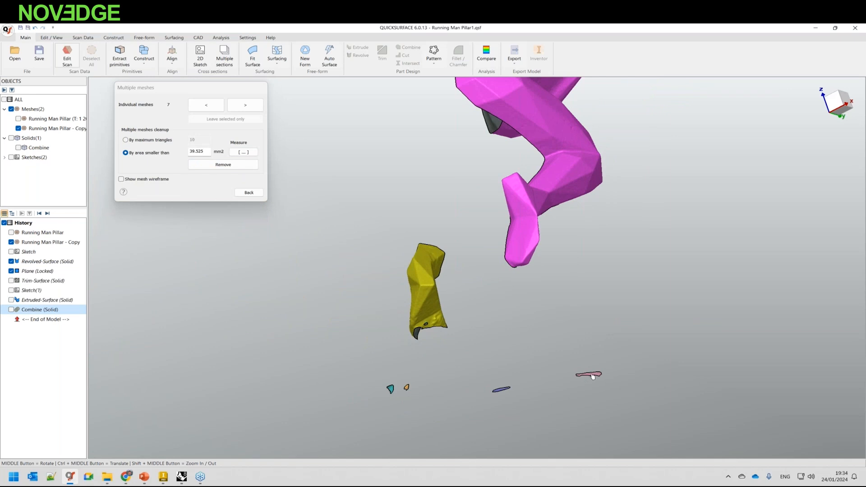
pyautogui.click(592, 376)
pyautogui.click(583, 365)
pyautogui.scroll(3, 503, 392)
pyautogui.click(501, 388)
pyautogui.click(495, 373)
pyautogui.scroll(5, 287, 384)
pyautogui.click(305, 383)
pyautogui.click(308, 372)
pyautogui.click(222, 390)
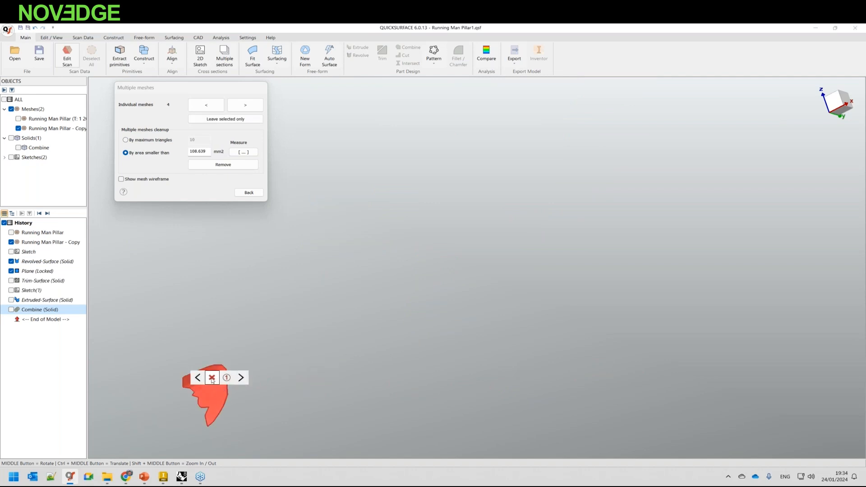
pyautogui.click(212, 378)
# Select and delete the small leftover fragment embedded near the lower edge of the detached lower leg mesh.
pyautogui.scroll(-3, 362, 386)
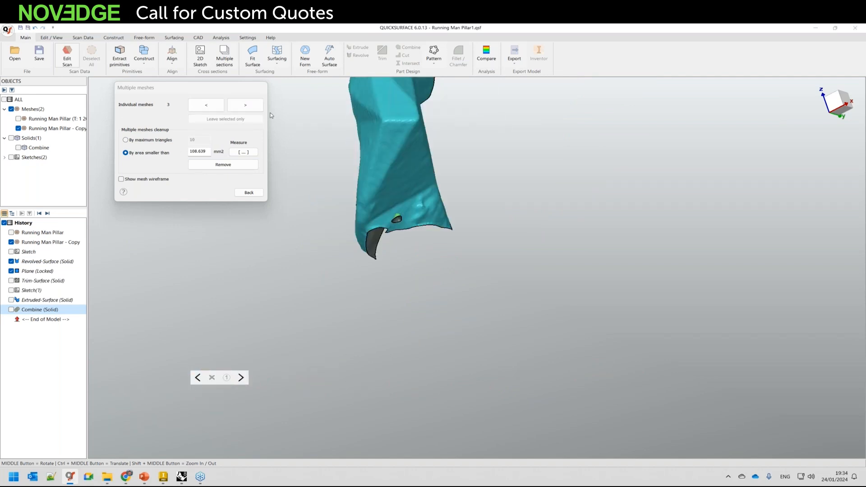
pyautogui.click(246, 106)
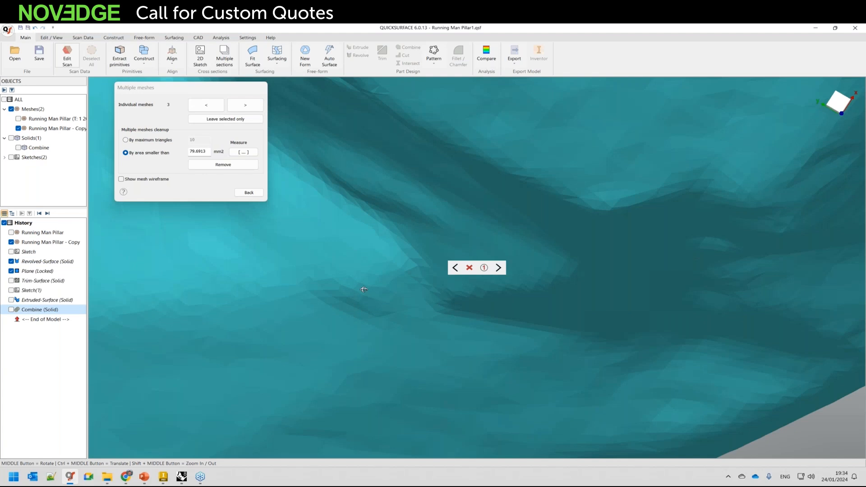
pyautogui.scroll(-5, 364, 290)
pyautogui.moveTo(360, 143); pyautogui.dragTo(487, 329, button='middle')
pyautogui.scroll(5, 456, 313)
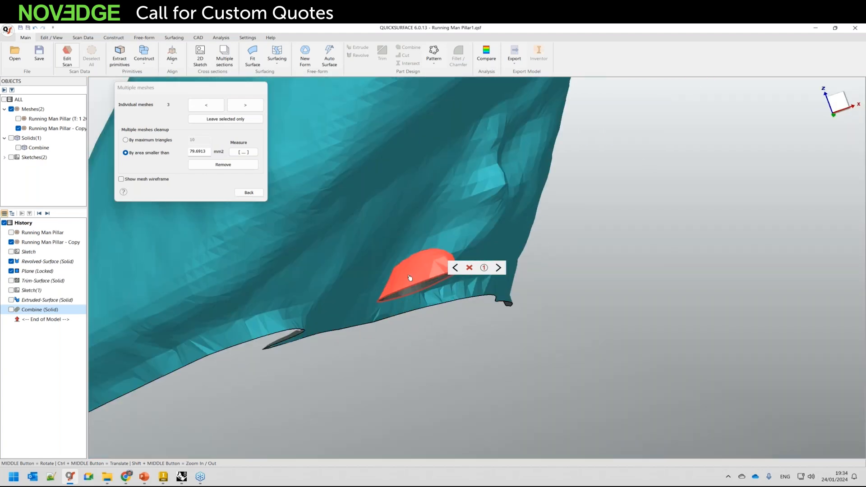
pyautogui.click(469, 267)
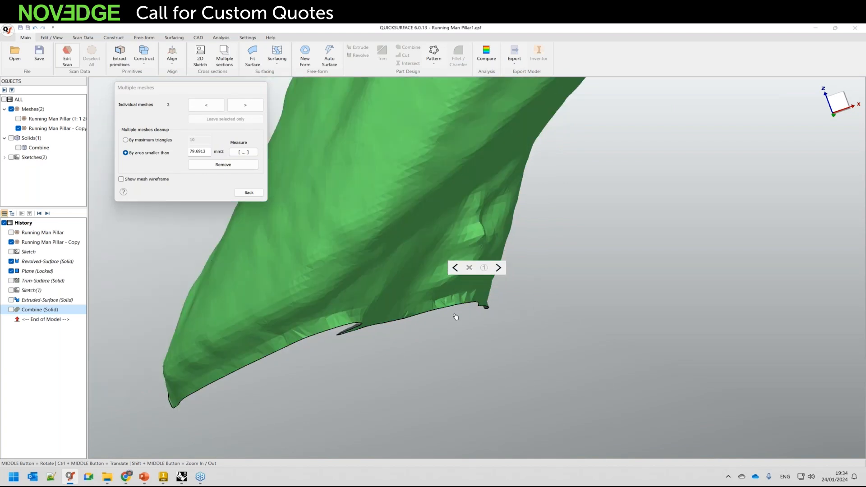
# Finish the multiple-mesh cleanup, close the scan editing and save the project.
pyautogui.scroll(-5, 456, 316)
pyautogui.moveTo(456, 316); pyautogui.dragTo(456, 303, button='middle')
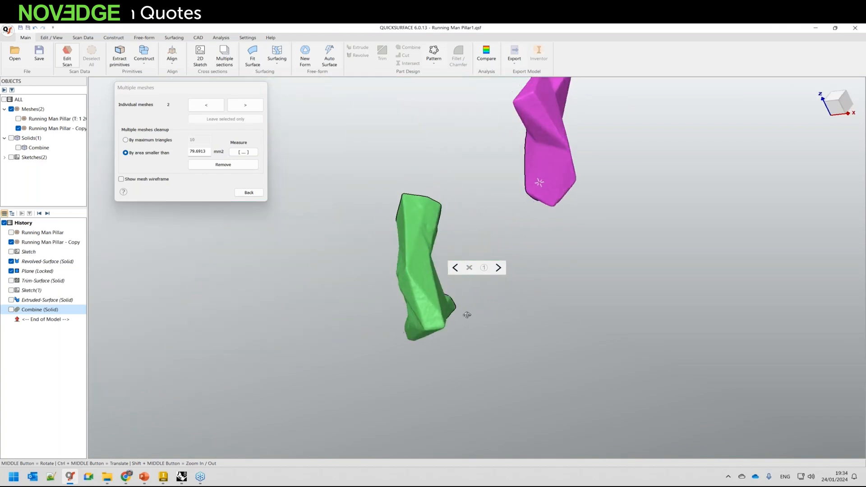
pyautogui.scroll(6, 518, 140)
pyautogui.click(247, 193)
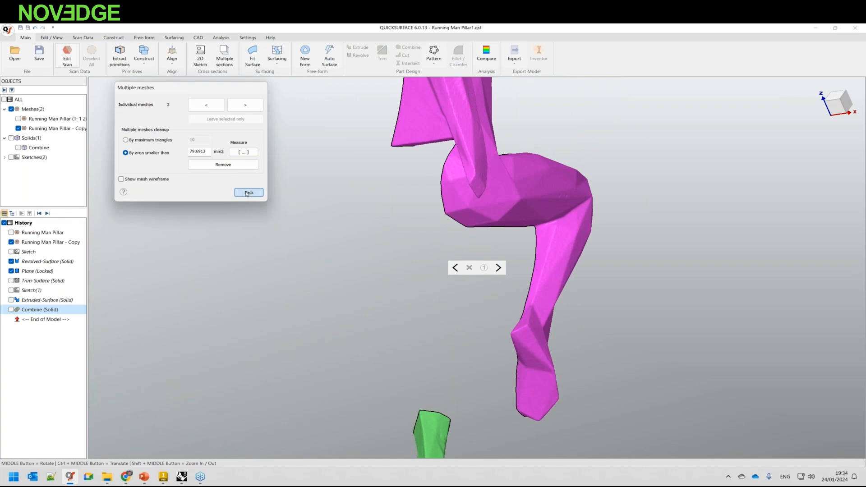
pyautogui.click(198, 251)
pyautogui.moveTo(488, 331); pyautogui.dragTo(469, 335, button='middle')
pyautogui.moveTo(367, 308); pyautogui.dragTo(505, 367, button='middle')
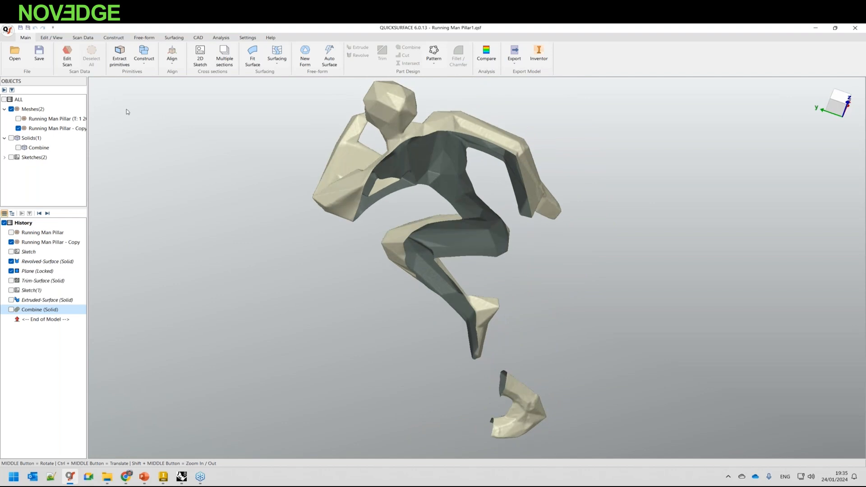
pyautogui.click(38, 59)
# Auto-surface the cleaned figure mesh with the Feature aligned algorithm, Medium target quads count and Balanced feature details.
pyautogui.click(329, 57)
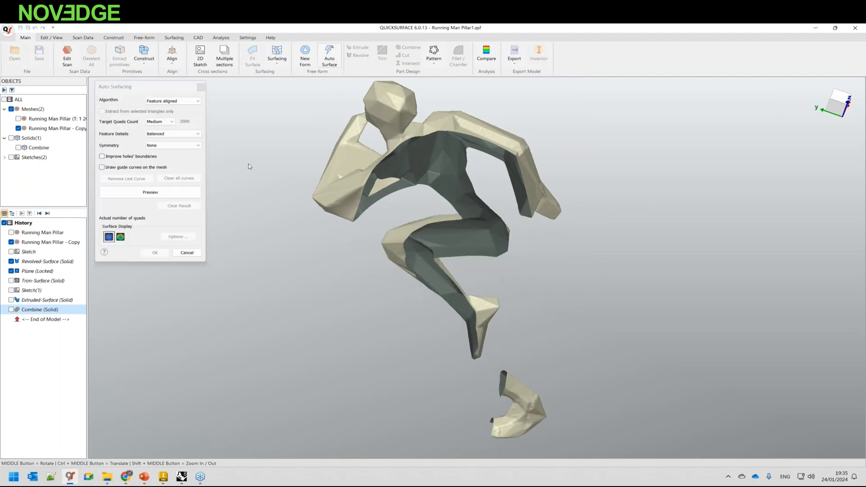
pyautogui.click(150, 192)
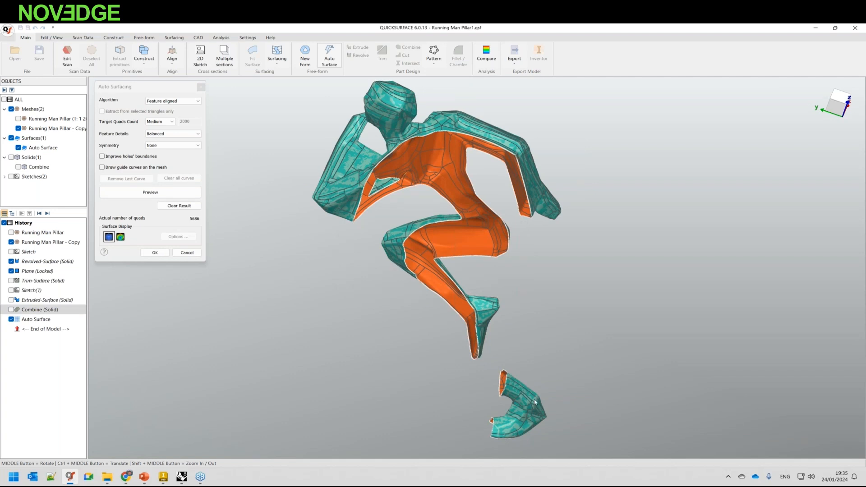
pyautogui.scroll(3, 526, 390)
pyautogui.scroll(-3, 442, 200)
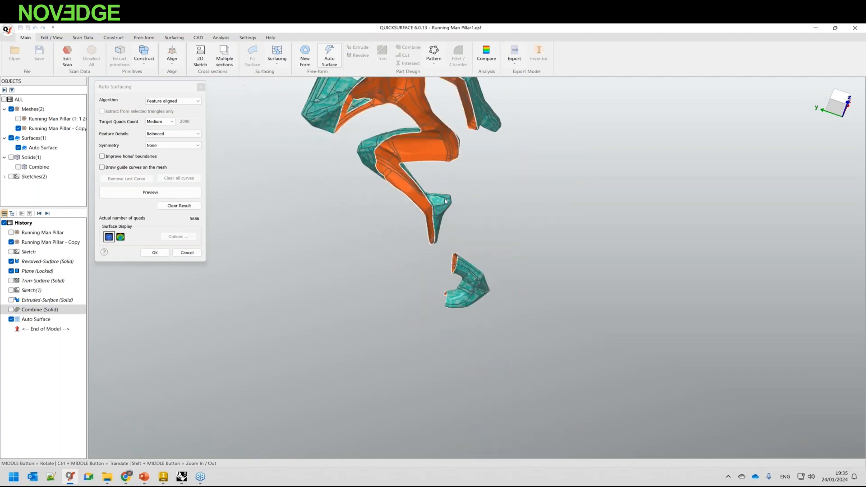
pyautogui.keyDown('ctrl'); pyautogui.moveTo(440, 160); pyautogui.dragTo(486, 301, button='middle'); pyautogui.keyUp('ctrl')
pyautogui.scroll(3, 388, 198)
pyautogui.scroll(2, 523, 266)
pyautogui.keyDown('ctrl'); pyautogui.moveTo(523, 266); pyautogui.dragTo(528, 238, button='middle'); pyautogui.keyUp('ctrl')
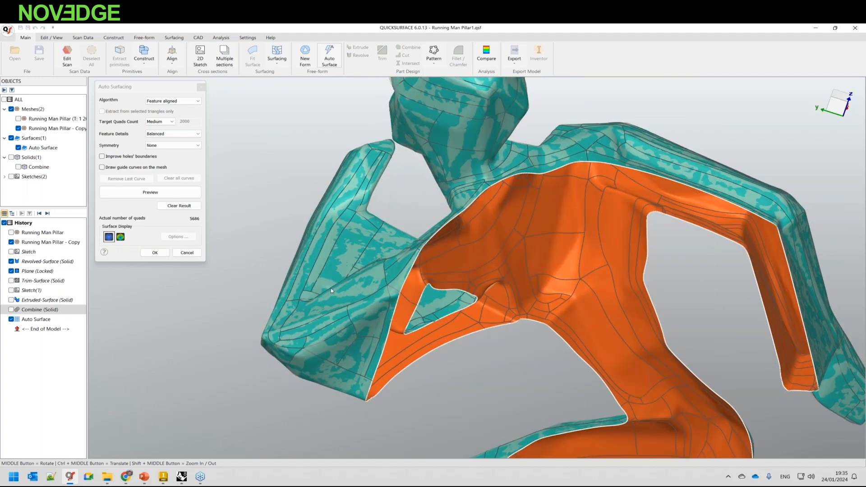
pyautogui.click(167, 256)
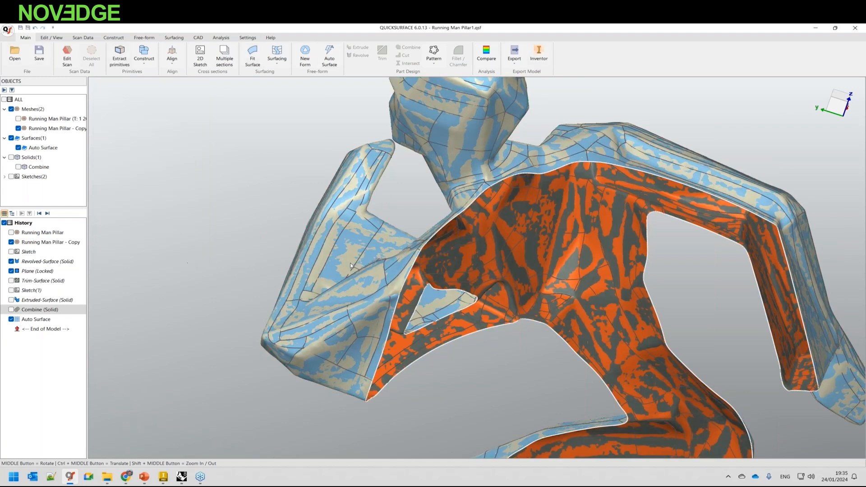
# Hide the Running Man Pillar copy mesh and show the Combine solid together with the auto surface.
pyautogui.scroll(-5, 351, 266)
pyautogui.moveTo(351, 266); pyautogui.dragTo(590, 273, button='middle')
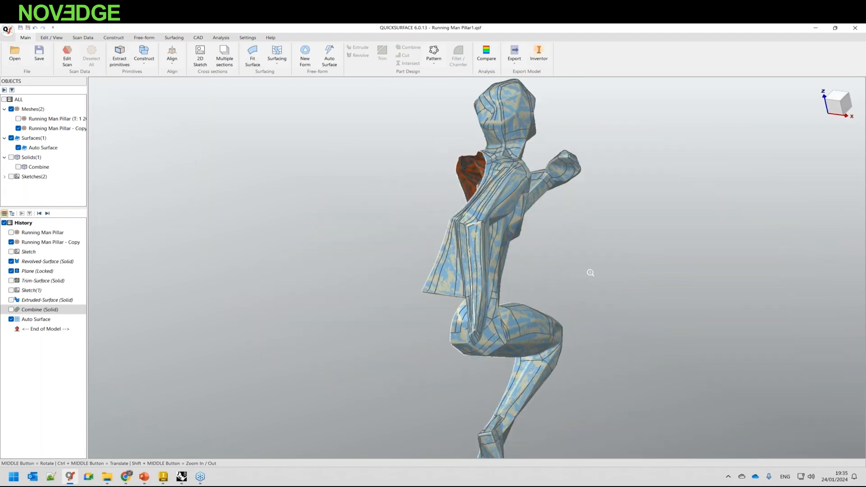
pyautogui.click(18, 128)
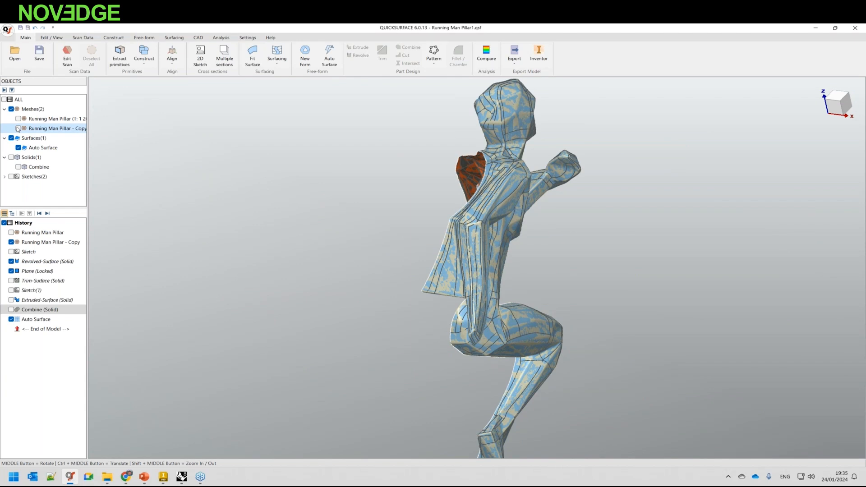
pyautogui.click(11, 310)
# Examine where the figure's open edges meet the pillar and the base block, especially around the detached lower leg.
pyautogui.scroll(6, 489, 211)
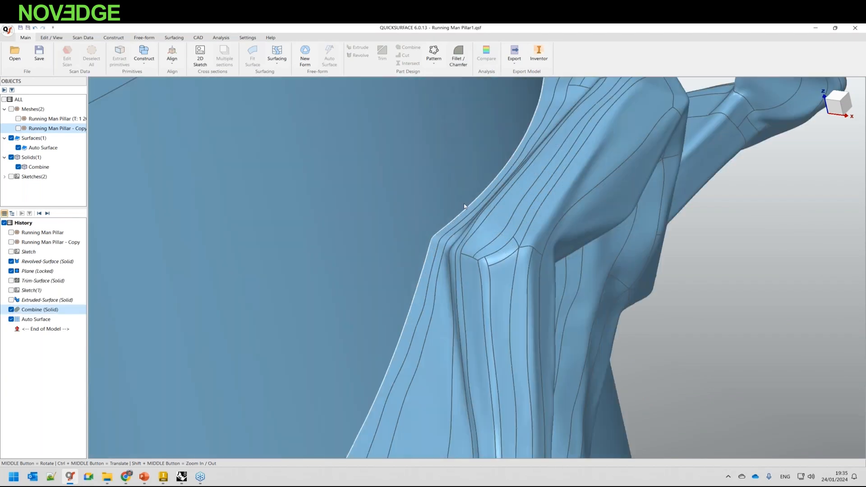
pyautogui.moveTo(489, 211); pyautogui.dragTo(483, 193, button='middle')
pyautogui.scroll(-5, 470, 231)
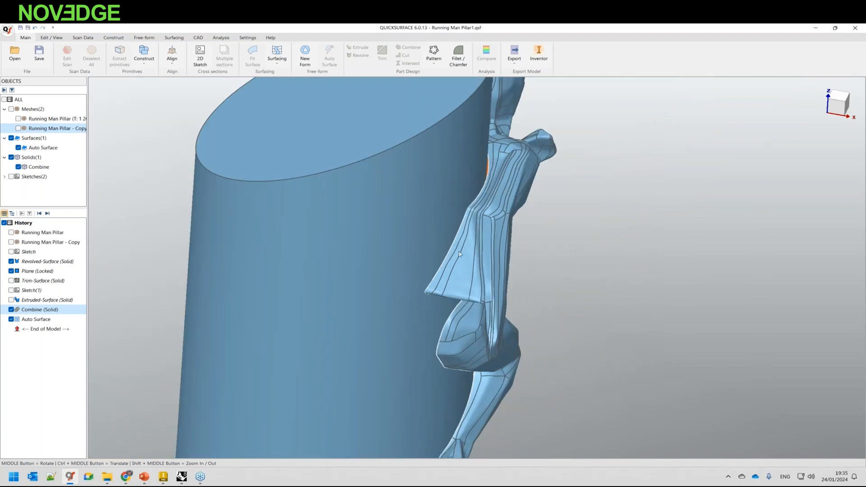
pyautogui.keyDown('ctrl'); pyautogui.moveTo(496, 248); pyautogui.dragTo(533, 144, button='middle'); pyautogui.keyUp('ctrl')
pyautogui.scroll(-2, 533, 143)
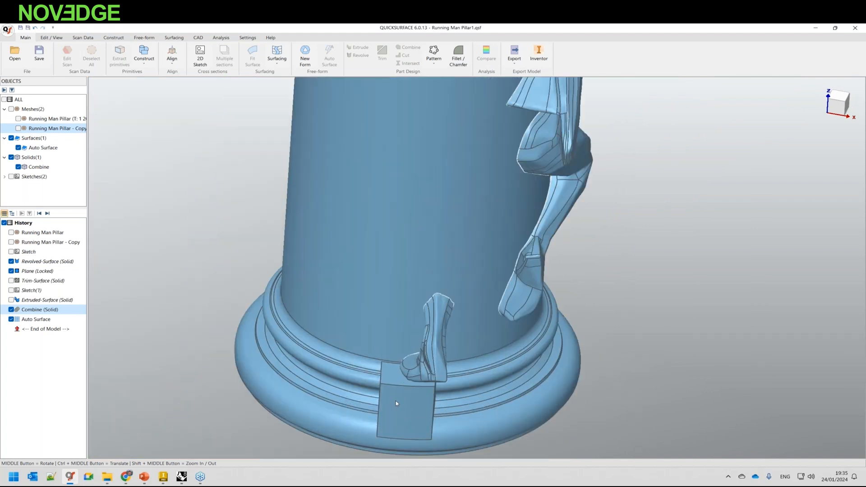
pyautogui.scroll(4, 396, 400)
pyautogui.moveTo(403, 376); pyautogui.dragTo(433, 269, button='middle')
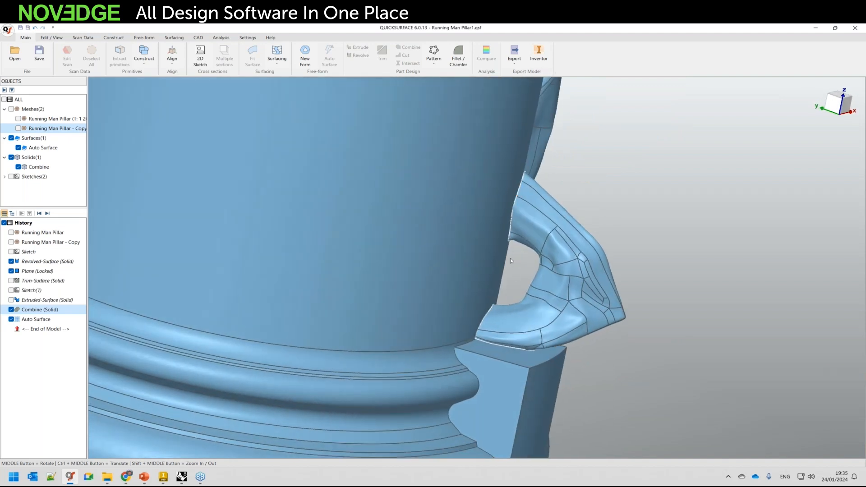
pyautogui.moveTo(485, 265); pyautogui.dragTo(428, 323, button='middle')
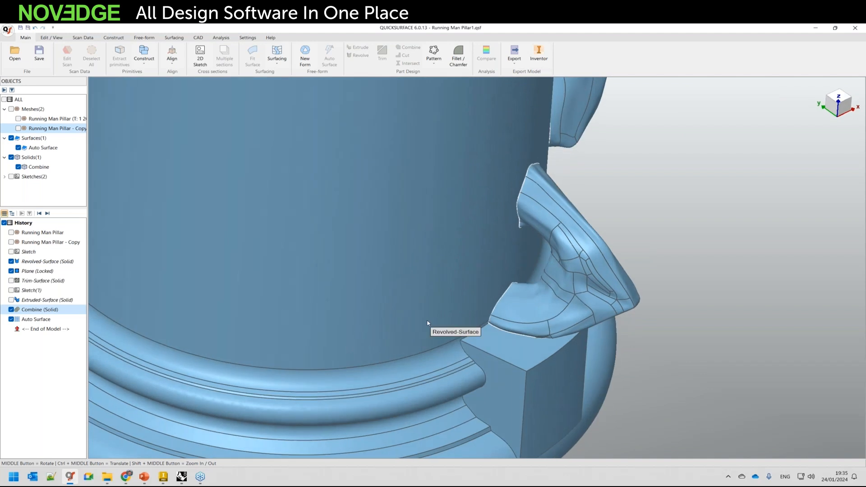
# Edit the Auto Surface and offset the boundary loop at the detached lower leg's upper end to the pillar surface, keeping the preset extra distance.
pyautogui.rightClick(37, 320)
pyautogui.click(54, 329)
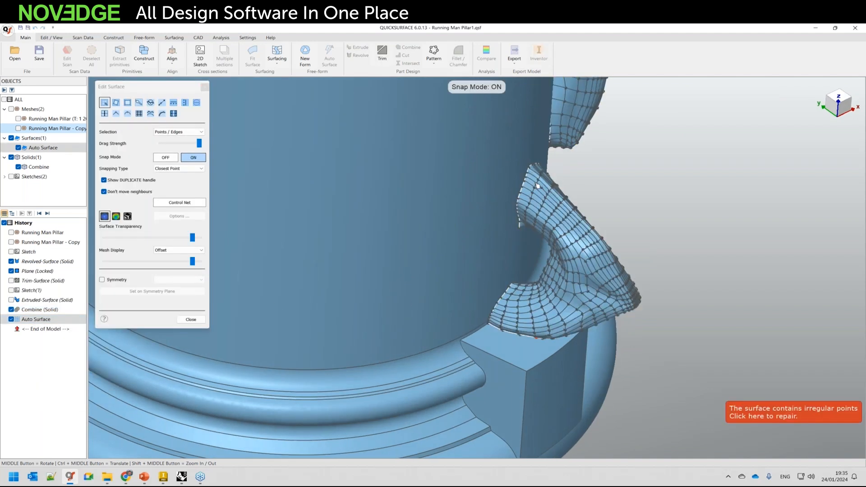
pyautogui.scroll(5, 530, 190)
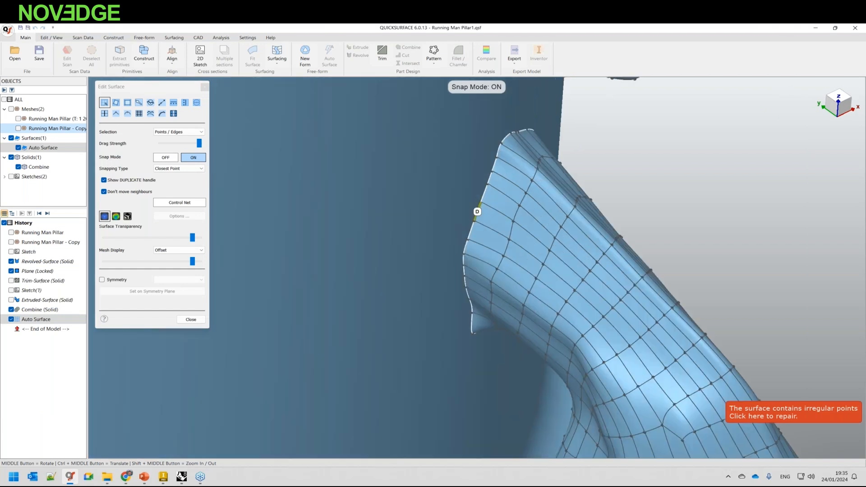
pyautogui.doubleClick(477, 212)
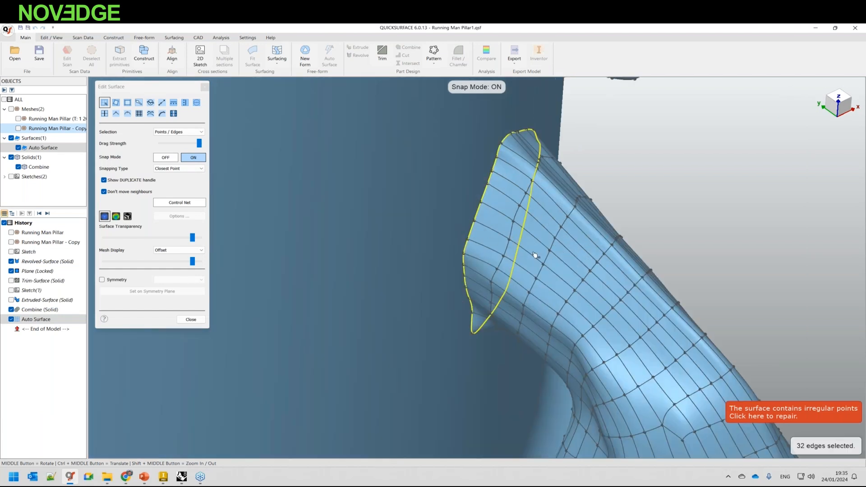
pyautogui.click(196, 102)
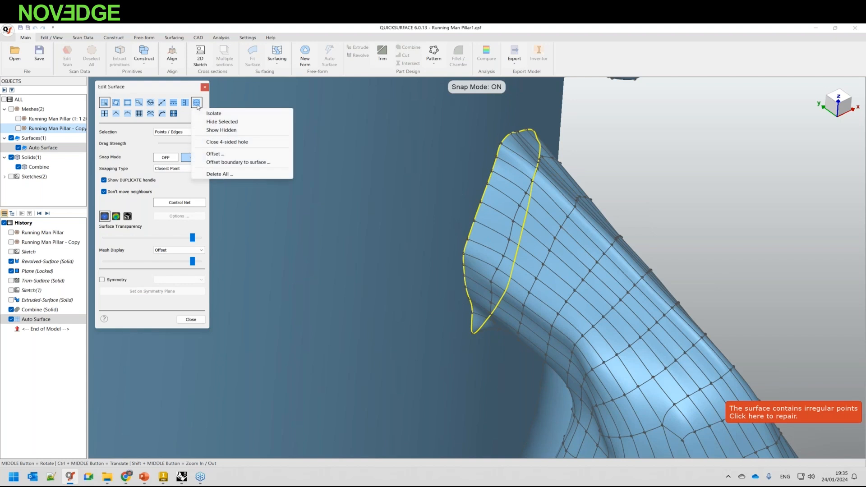
pyautogui.click(242, 163)
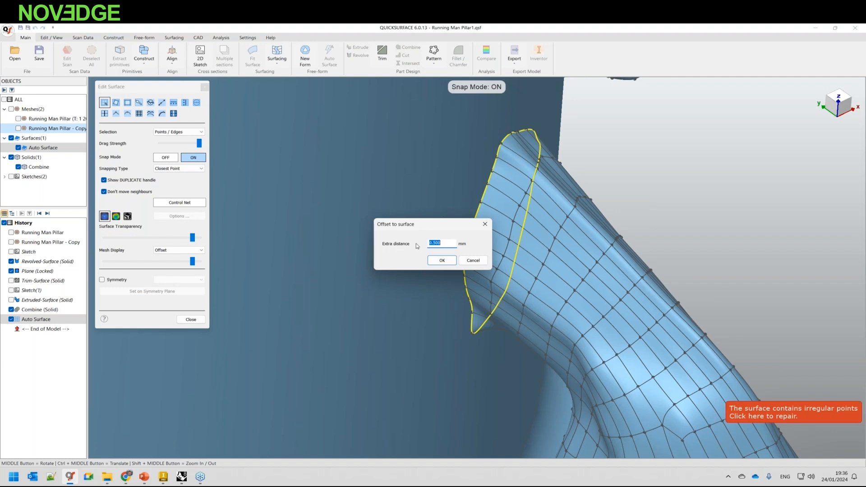
pyautogui.click(442, 260)
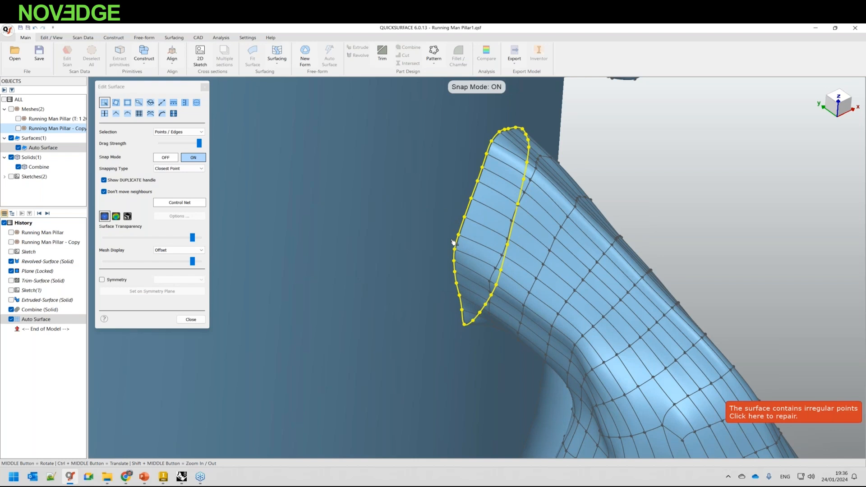
pyautogui.click(654, 167)
# Select the main figure's outer boundary loop and offset it to the pillar surface with the preset extra distance.
pyautogui.moveTo(550, 159)
pyautogui.mouseDown(button='middle')
pyautogui.moveTo(539, 129)
pyautogui.moveTo(514, 153)
pyautogui.moveTo(471, 343)
pyautogui.mouseUp(button='middle')
pyautogui.moveTo(627, 329)
pyautogui.mouseDown(button='middle')
pyautogui.moveTo(542, 262)
pyautogui.moveTo(532, 263)
pyautogui.mouseUp(button='middle')
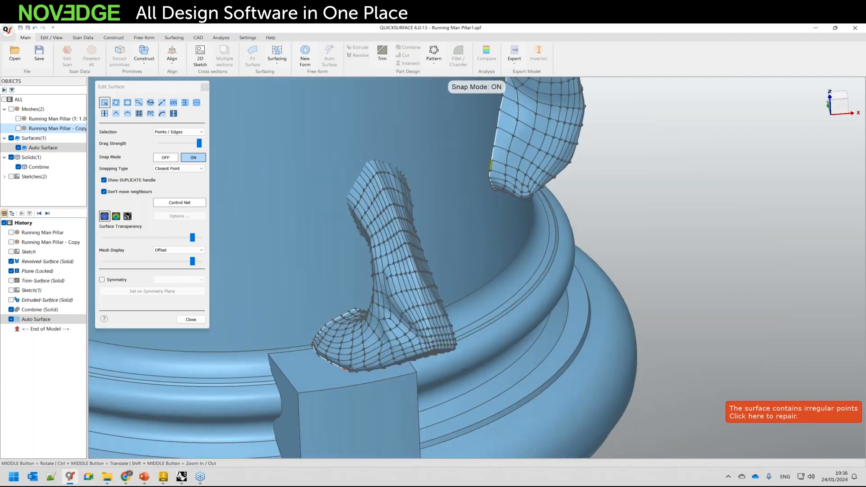
pyautogui.scroll(-5, 555, 230)
pyautogui.moveTo(559, 224); pyautogui.dragTo(512, 129, button='middle')
pyautogui.scroll(3, 518, 130)
pyautogui.scroll(5, 518, 130)
pyautogui.click(196, 102)
pyautogui.click(232, 163)
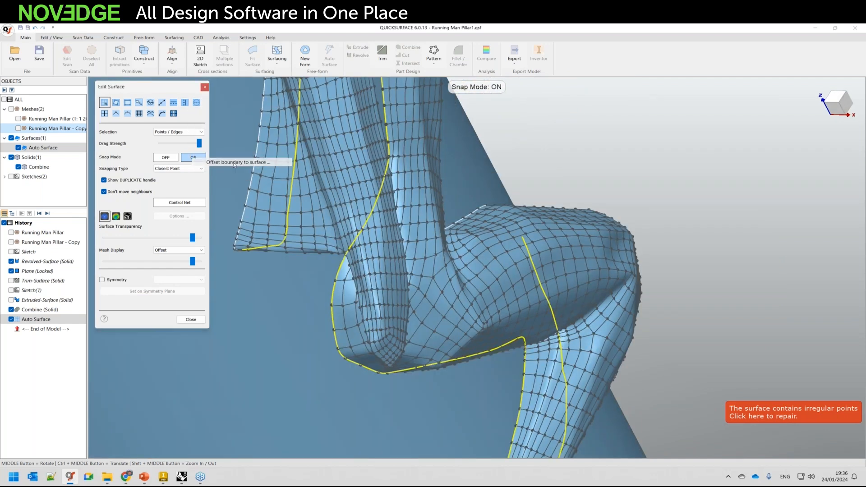
pyautogui.click(440, 260)
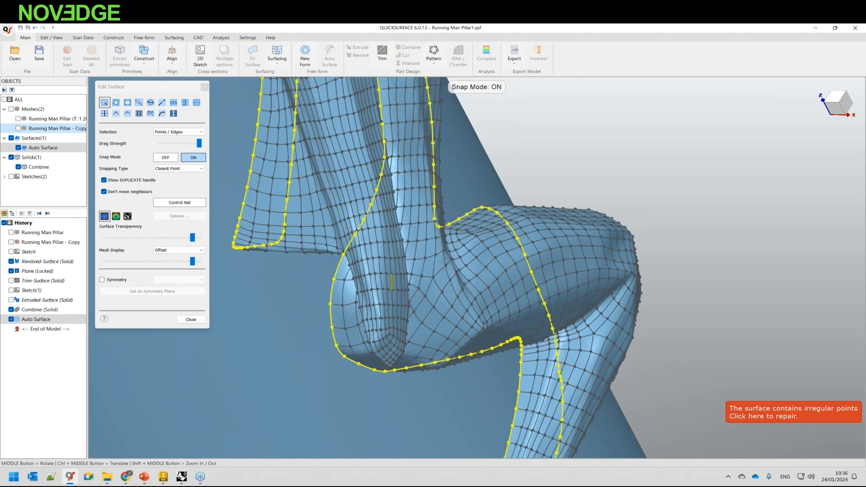
# Select the boundary loop of the opening between the torso and the bent arm and offset it to the pillar surface.
pyautogui.moveTo(356, 269); pyautogui.dragTo(378, 280, button='middle')
pyautogui.scroll(-6, 591, 233)
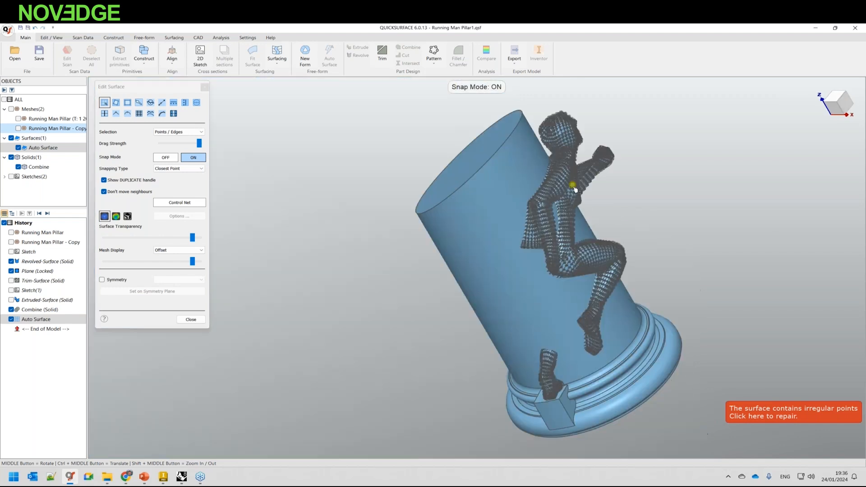
pyautogui.scroll(6, 575, 188)
pyautogui.moveTo(576, 187); pyautogui.dragTo(539, 223, button='middle')
pyautogui.scroll(-3, 539, 223)
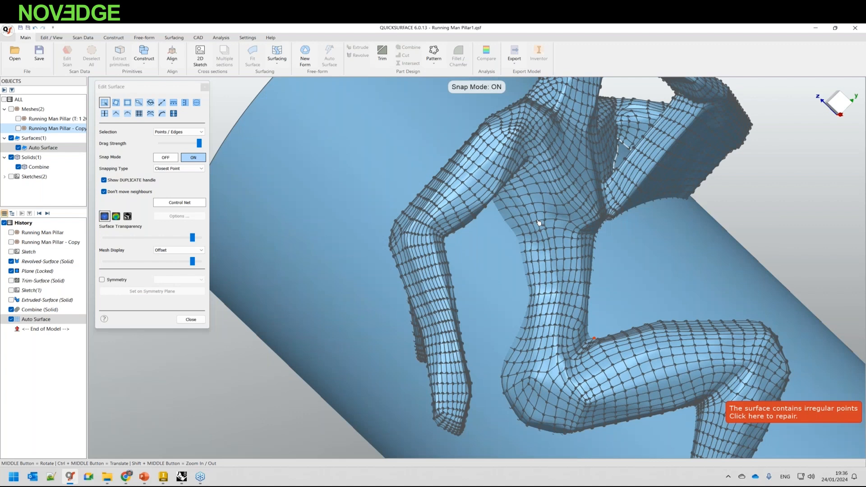
pyautogui.scroll(5, 538, 223)
pyautogui.click(606, 149)
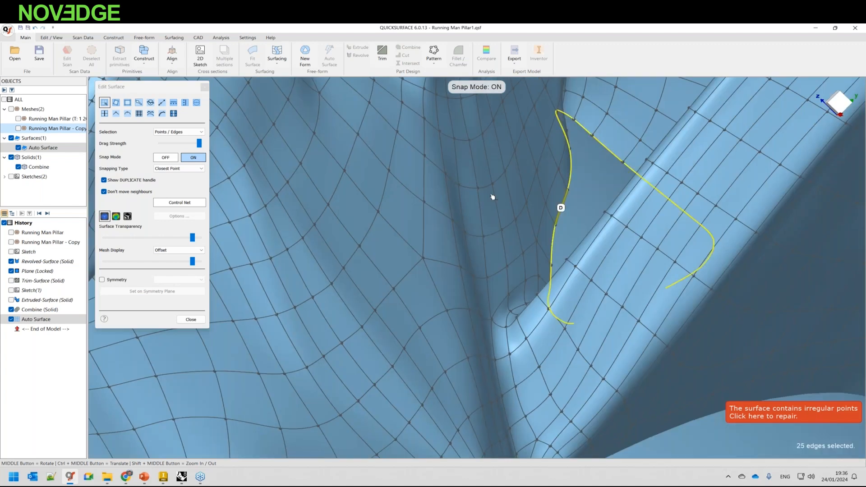
pyautogui.click(196, 102)
pyautogui.click(221, 162)
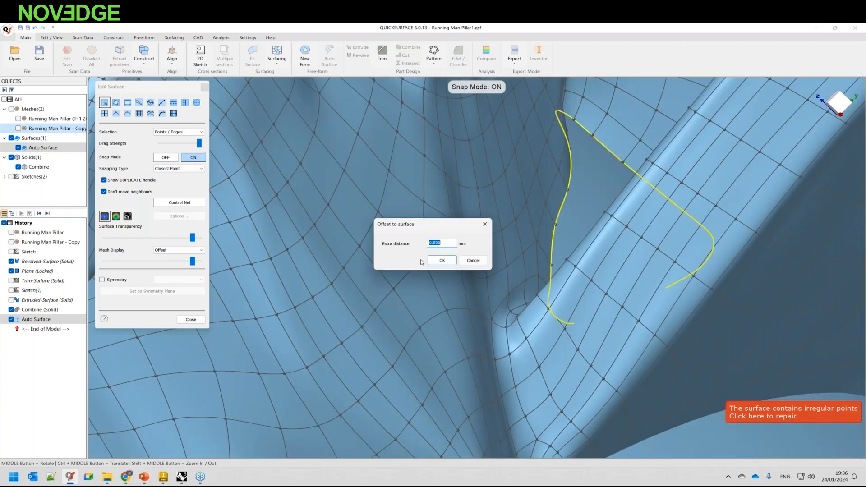
pyautogui.click(444, 259)
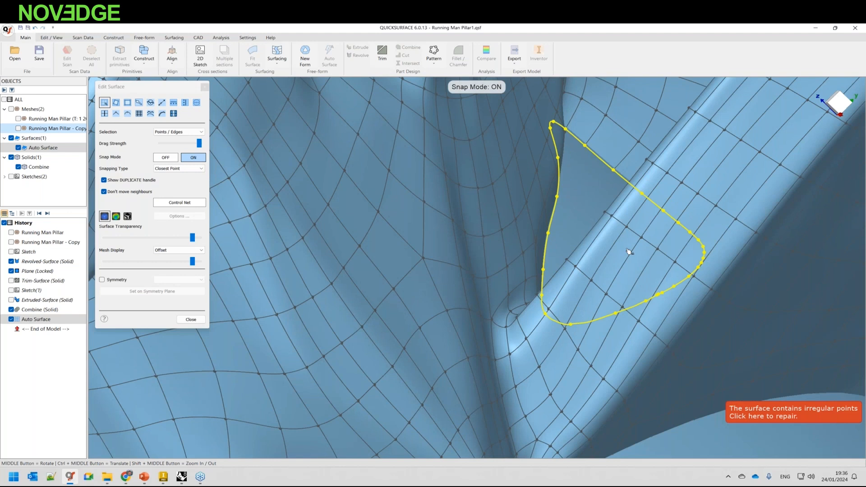
# Select the detached lower leg's open toe edge facing the pillar and offset it to the pillar surface with 0.5 mm extra distance.
pyautogui.scroll(-10, 628, 252)
pyautogui.scroll(8, 580, 364)
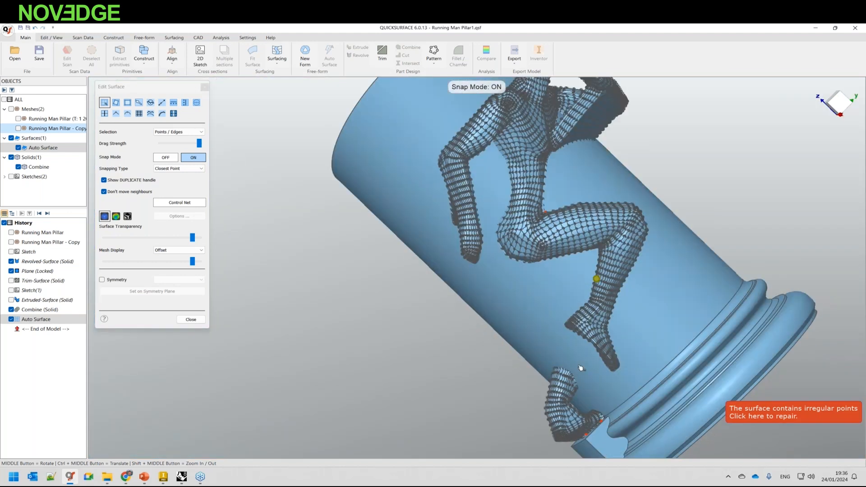
pyautogui.moveTo(534, 319); pyautogui.dragTo(589, 209, button='middle')
pyautogui.scroll(4, 589, 209)
pyautogui.moveTo(469, 321); pyautogui.dragTo(608, 329, button='middle')
pyautogui.moveTo(367, 279); pyautogui.dragTo(370, 301, button='middle')
pyautogui.scroll(5, 347, 222)
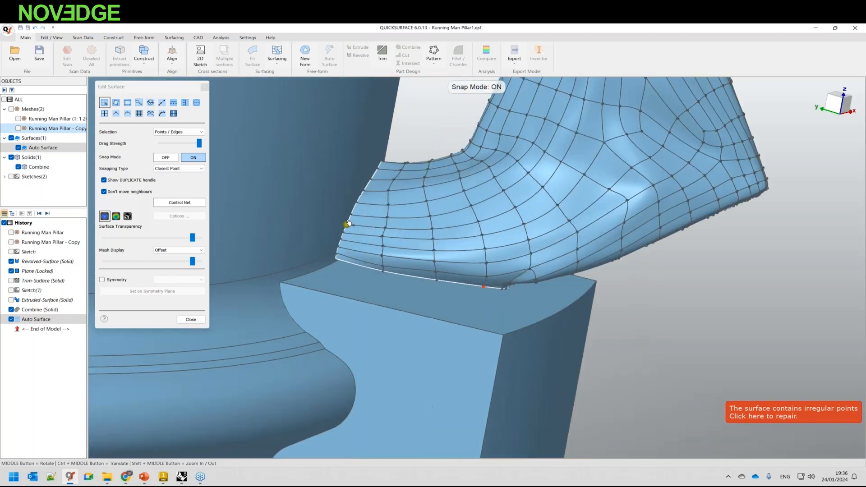
pyautogui.click(348, 220)
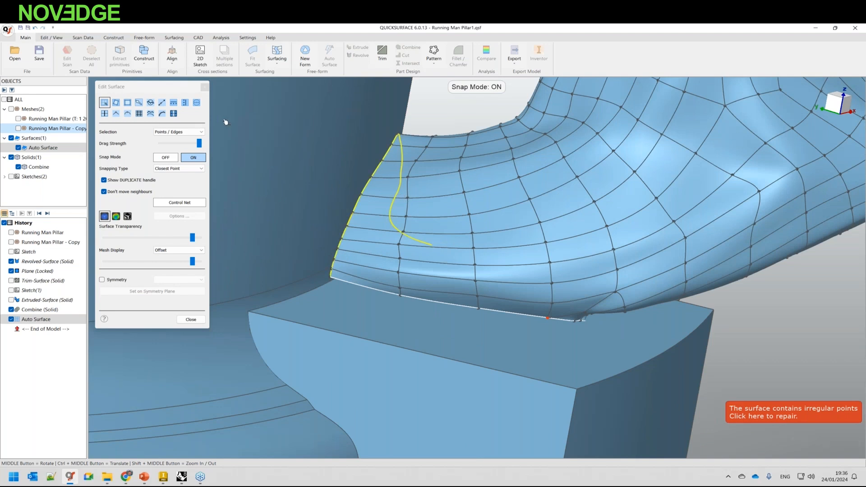
pyautogui.click(196, 103)
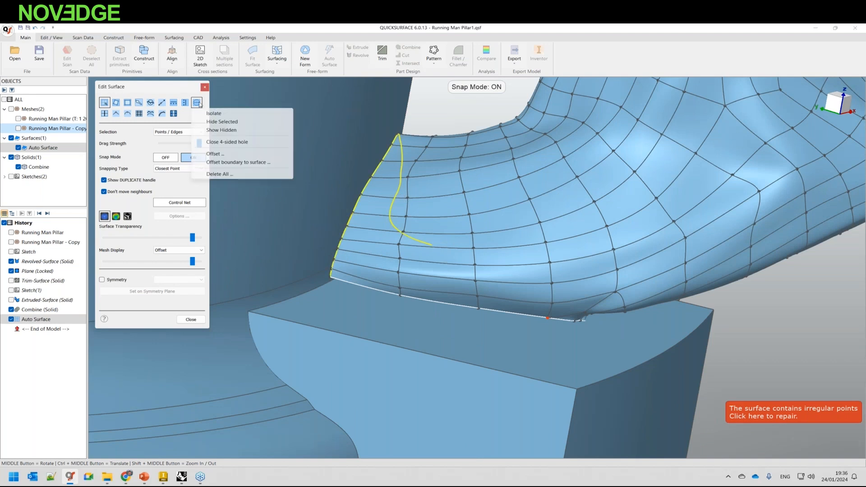
pyautogui.click(224, 162)
pyautogui.click(442, 257)
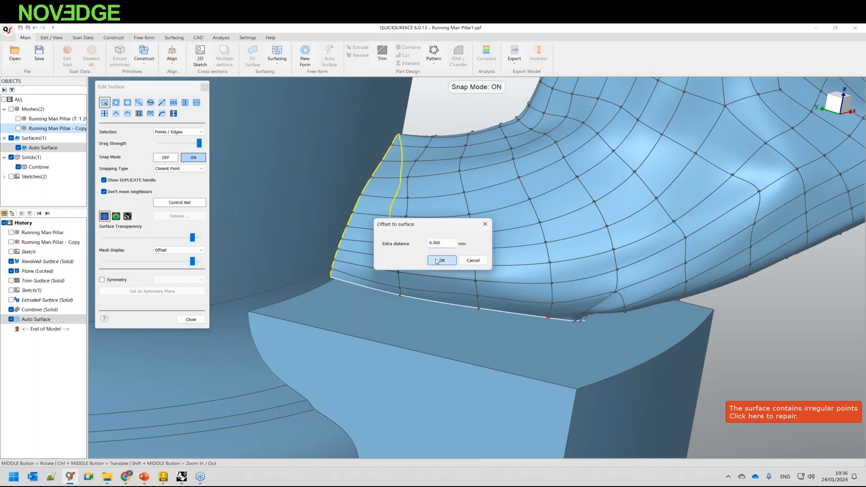
pyautogui.click(761, 321)
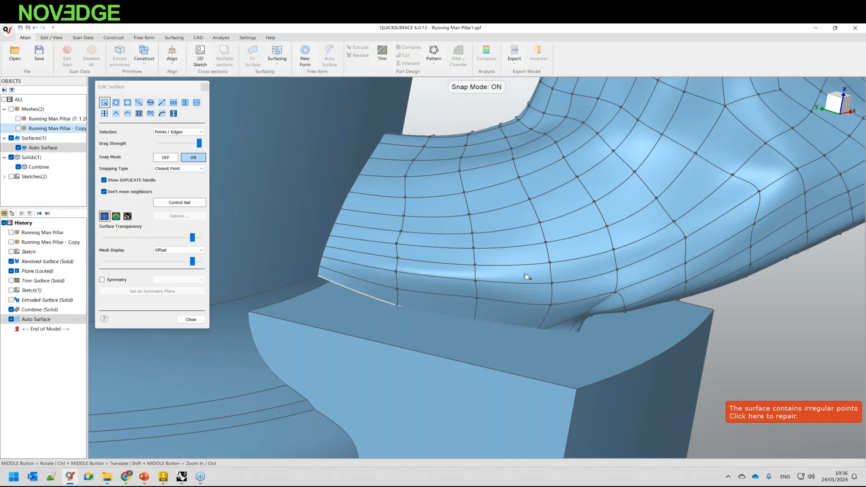
# Turn snapping off and lower the points of the foot's open bottom edge at the toes into the base block.
pyautogui.moveTo(509, 281); pyautogui.dragTo(367, 297, button='middle')
pyautogui.click(170, 159)
pyautogui.click(340, 293)
pyautogui.click(341, 294)
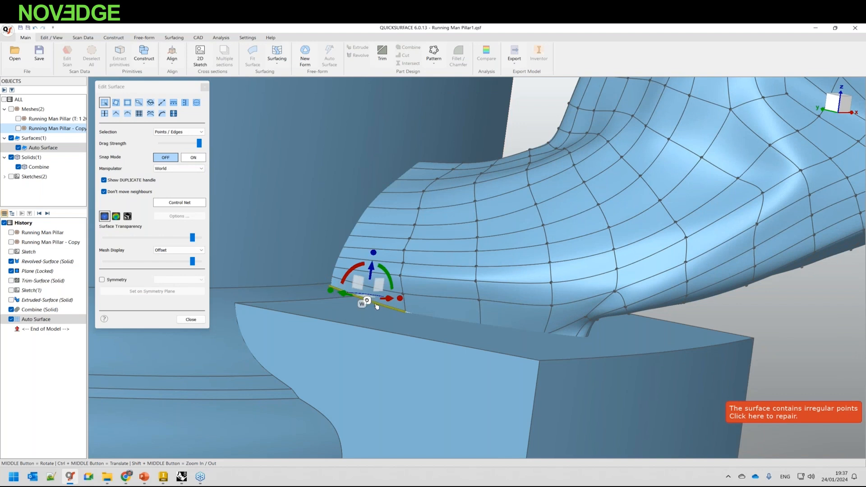
pyautogui.click(329, 286)
pyautogui.moveTo(328, 275); pyautogui.dragTo(328, 279)
pyautogui.click(404, 313)
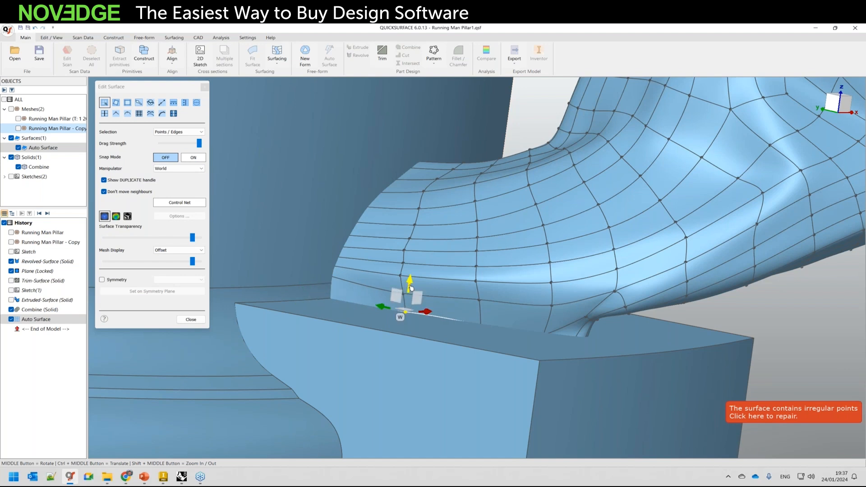
# Pull the boundary point and the adjacent edge on the far side of the toes into the pillar.
pyautogui.scroll(-3, 518, 329)
pyautogui.moveTo(517, 329); pyautogui.dragTo(482, 311, button='middle')
pyautogui.scroll(-3, 481, 311)
pyautogui.scroll(5, 481, 310)
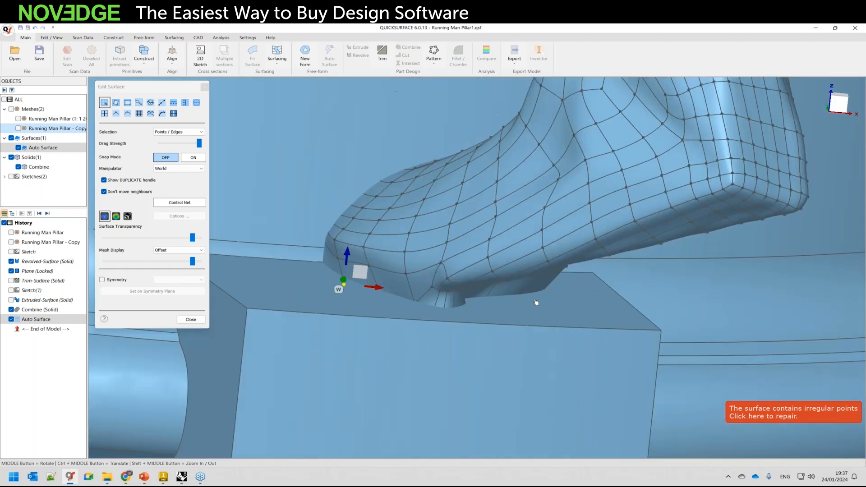
pyautogui.moveTo(536, 302); pyautogui.dragTo(531, 294, button='middle')
pyautogui.scroll(4, 650, 281)
pyautogui.click(691, 248)
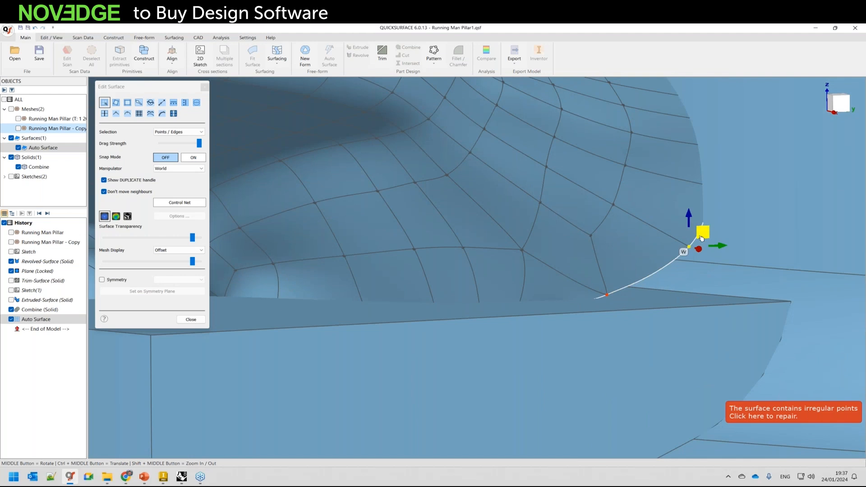
pyautogui.moveTo(691, 248); pyautogui.dragTo(769, 284)
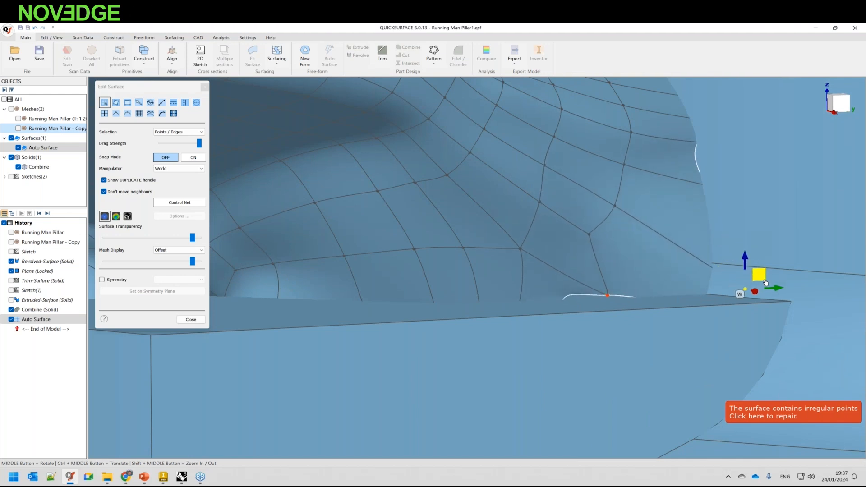
pyautogui.click(700, 173)
pyautogui.moveTo(718, 155); pyautogui.dragTo(754, 157)
# Lower the irregular boundary point on the far side of the foot's sole into the base block.
pyautogui.scroll(-2, 710, 192)
pyautogui.moveTo(704, 194); pyautogui.dragTo(673, 199, button='middle')
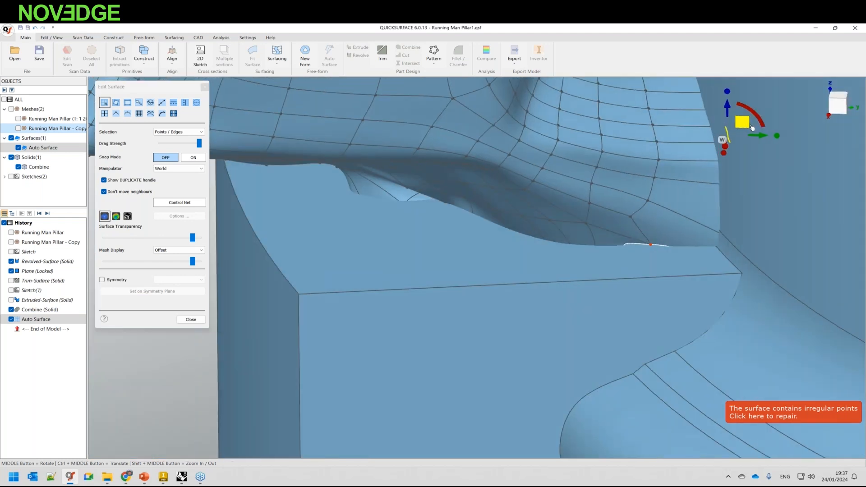
pyautogui.click(649, 245)
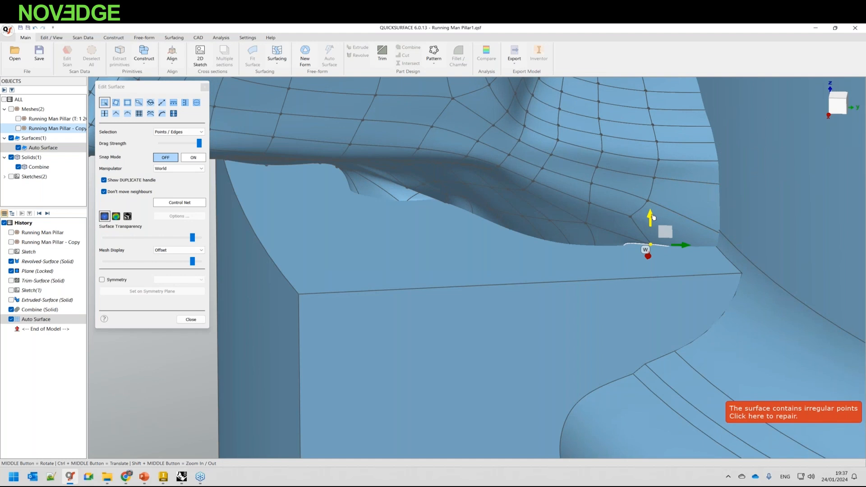
pyautogui.moveTo(649, 225); pyautogui.dragTo(648, 242)
pyautogui.moveTo(515, 247); pyautogui.dragTo(526, 228, button='middle')
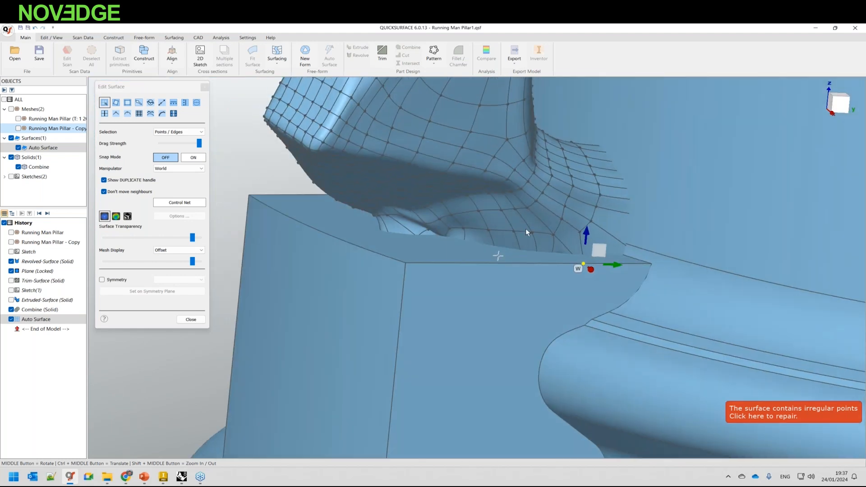
# Examine the whole figure against the pillar, looking closely at the edge where hip and raised thigh meet.
pyautogui.scroll(-5, 469, 238)
pyautogui.click(343, 248)
pyautogui.scroll(2, 468, 235)
pyautogui.scroll(-8, 469, 237)
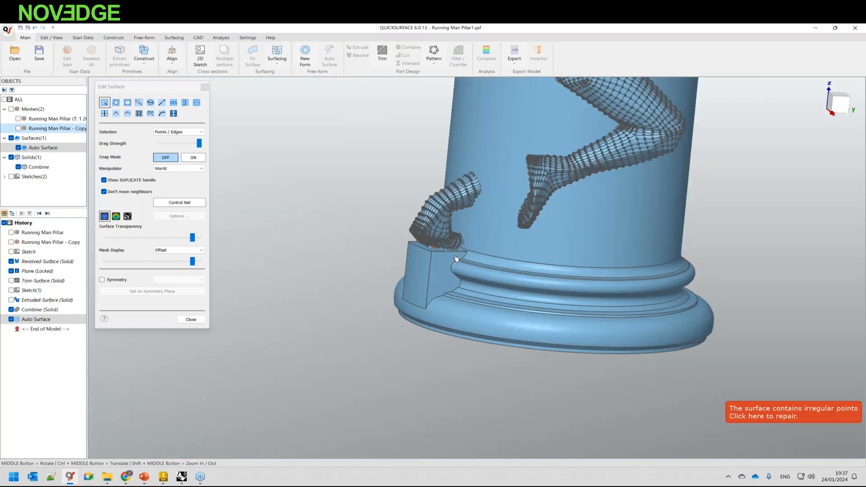
pyautogui.scroll(-3, 456, 258)
pyautogui.moveTo(456, 258); pyautogui.dragTo(482, 225, button='middle')
pyautogui.scroll(2, 482, 224)
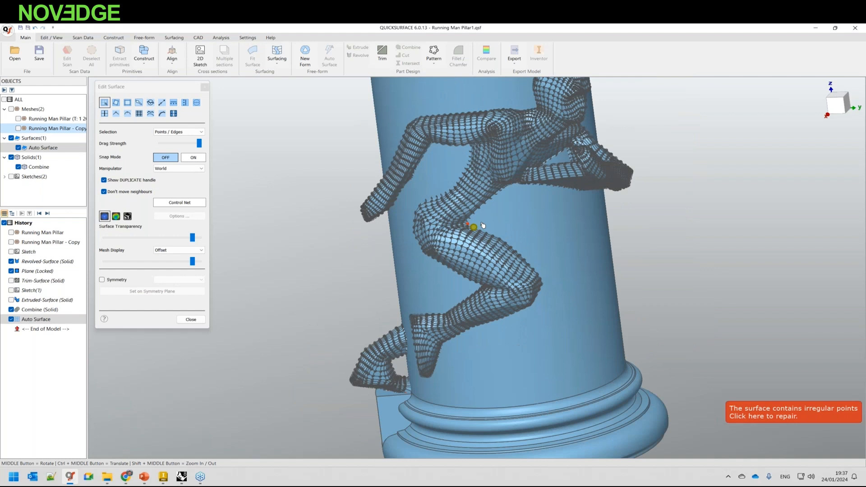
pyautogui.scroll(5, 482, 225)
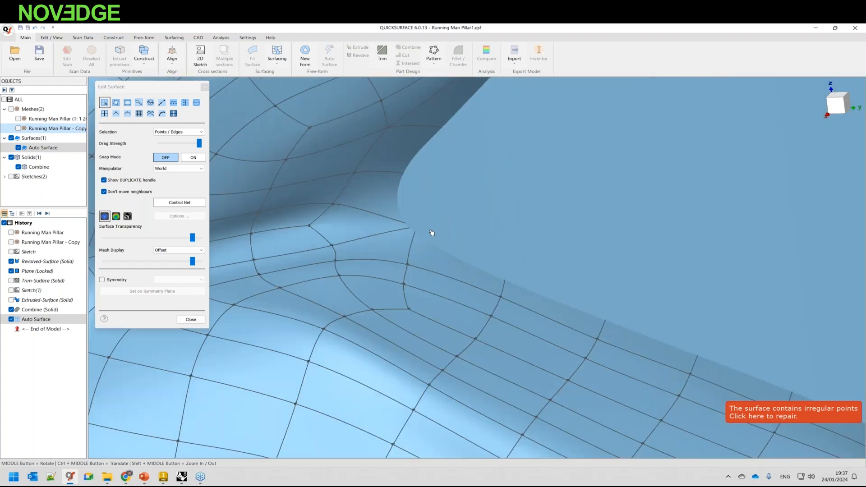
# Finish editing the Auto Surface and save the project.
pyautogui.click(191, 319)
pyautogui.scroll(-6, 499, 218)
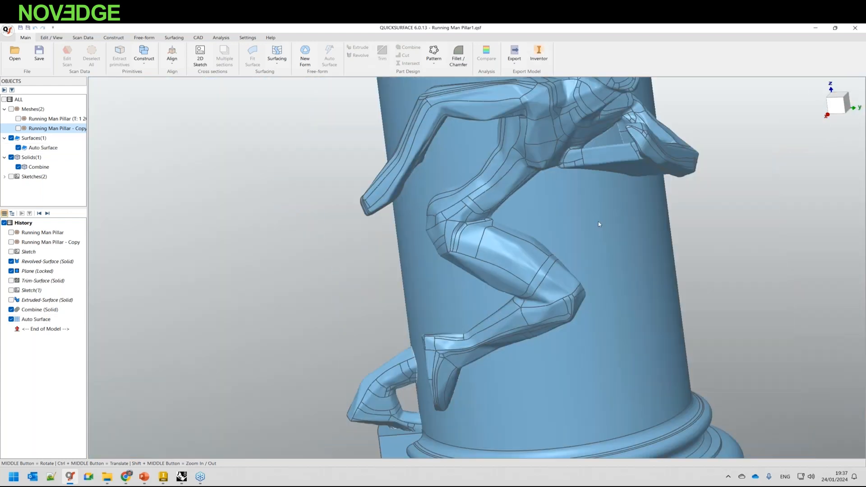
pyautogui.scroll(-5, 592, 222)
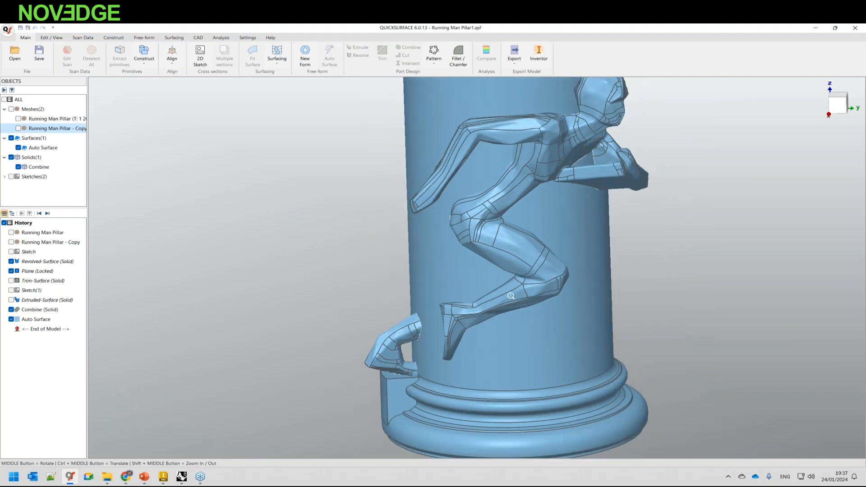
pyautogui.moveTo(591, 221); pyautogui.dragTo(564, 226, button='middle')
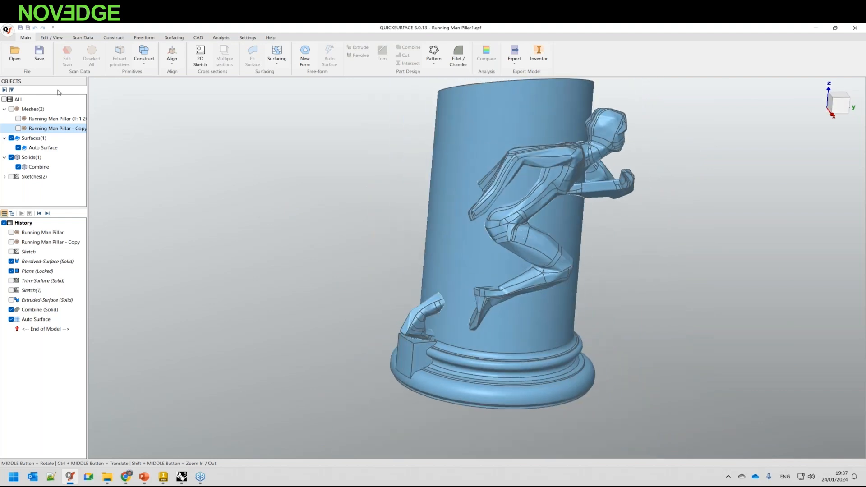
pyautogui.click(43, 61)
# Select the combined pillar solid together with the Auto Surface and start a Trim between them.
pyautogui.scroll(-3, 349, 169)
pyautogui.moveTo(352, 103); pyautogui.dragTo(564, 334)
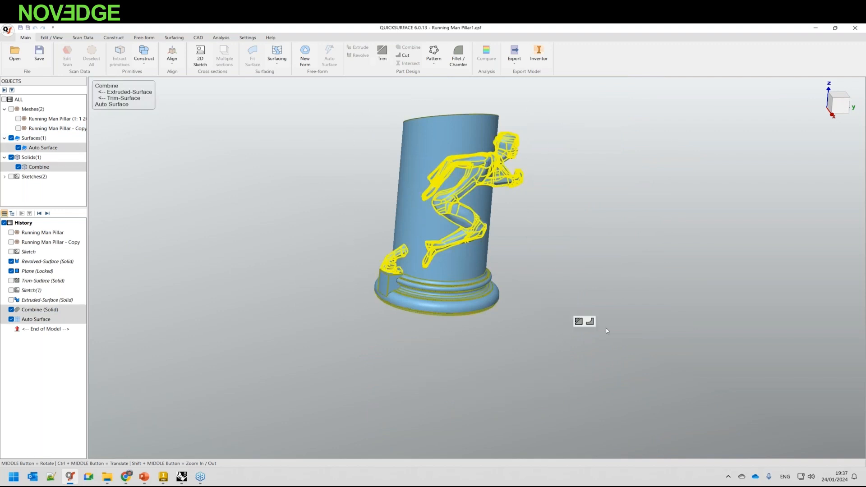
pyautogui.click(579, 321)
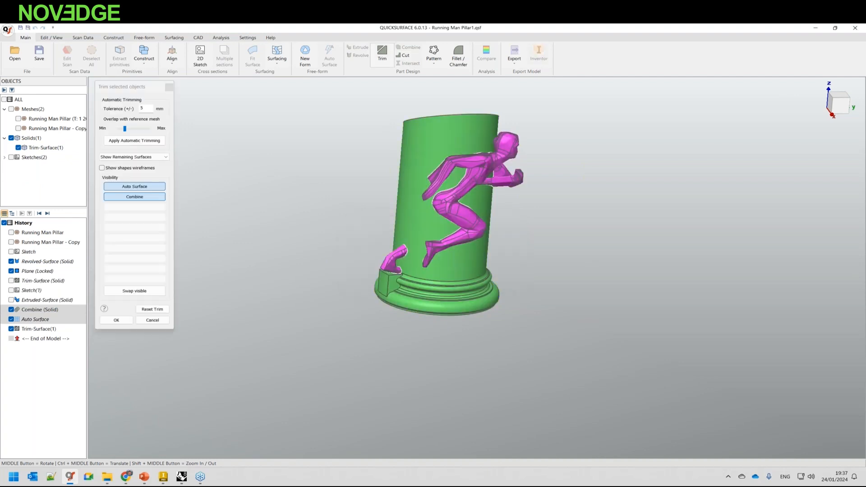
pyautogui.scroll(5, 465, 161)
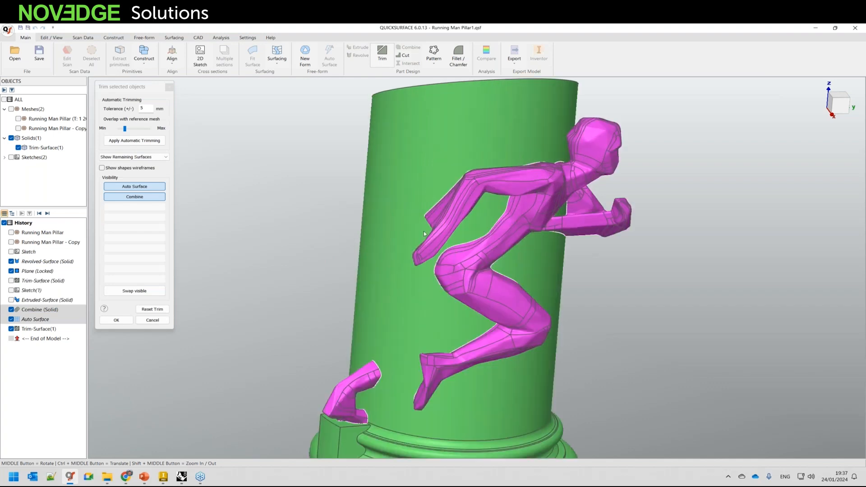
# Leave only the Auto Surface visible in the trim and examine its cut edges at the arm, torso opening and detached foot.
pyautogui.click(135, 196)
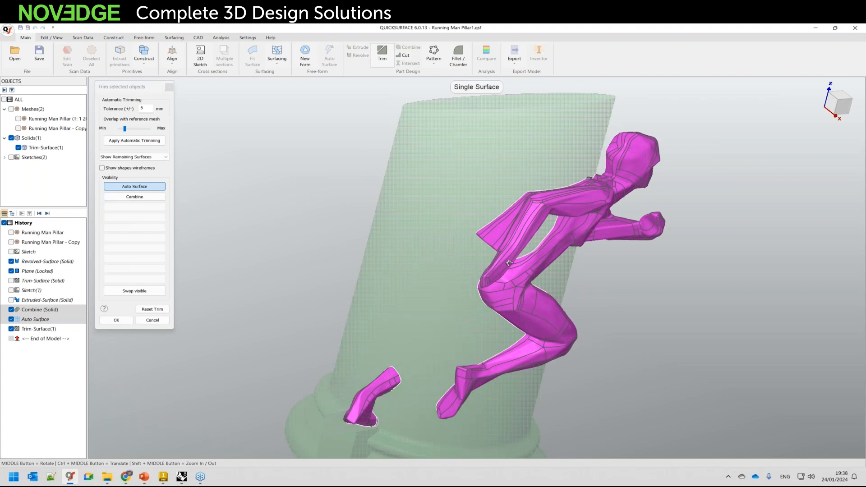
pyautogui.moveTo(491, 277); pyautogui.dragTo(504, 280, button='middle')
pyautogui.scroll(8, 466, 195)
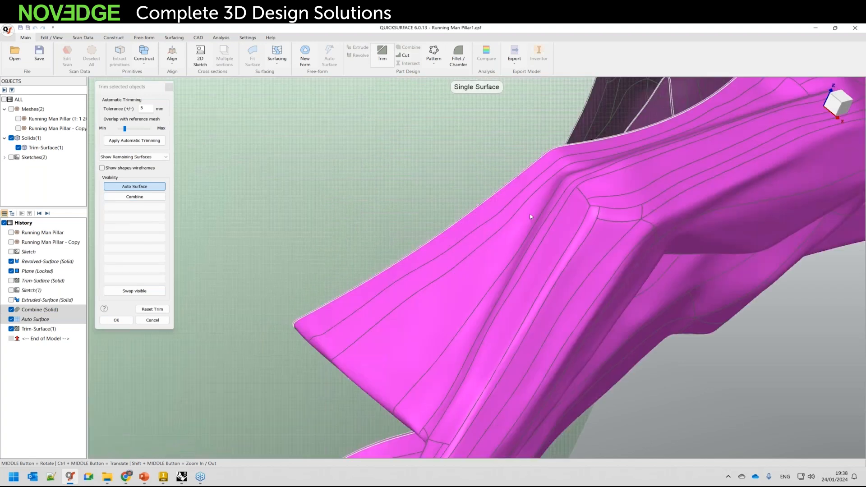
pyautogui.click(469, 206)
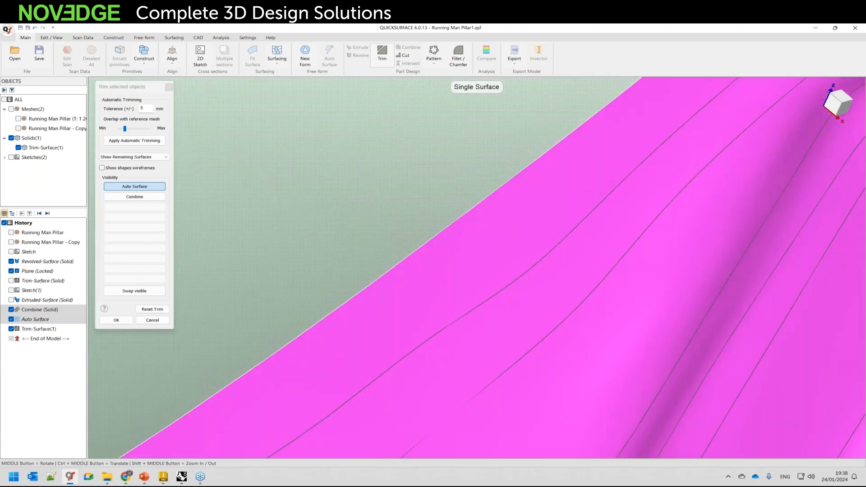
pyautogui.scroll(-8, 468, 205)
pyautogui.scroll(8, 571, 145)
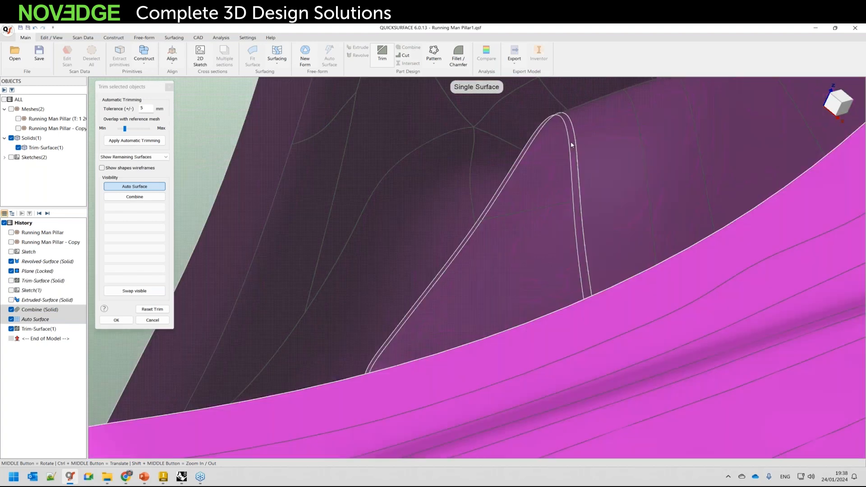
pyautogui.scroll(-8, 571, 145)
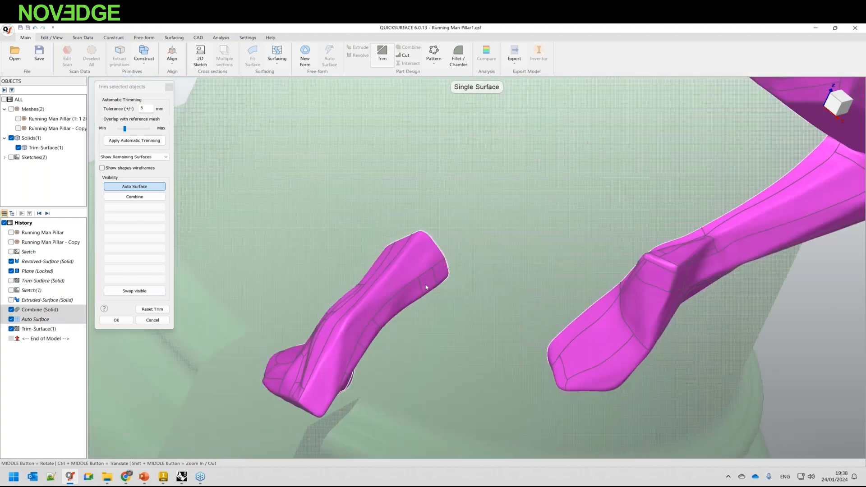
pyautogui.scroll(8, 426, 287)
pyautogui.scroll(-8, 480, 227)
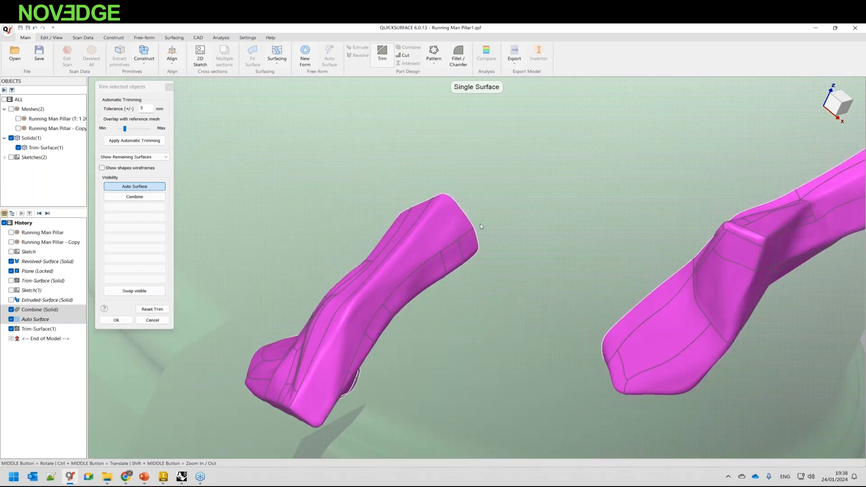
pyautogui.scroll(8, 459, 346)
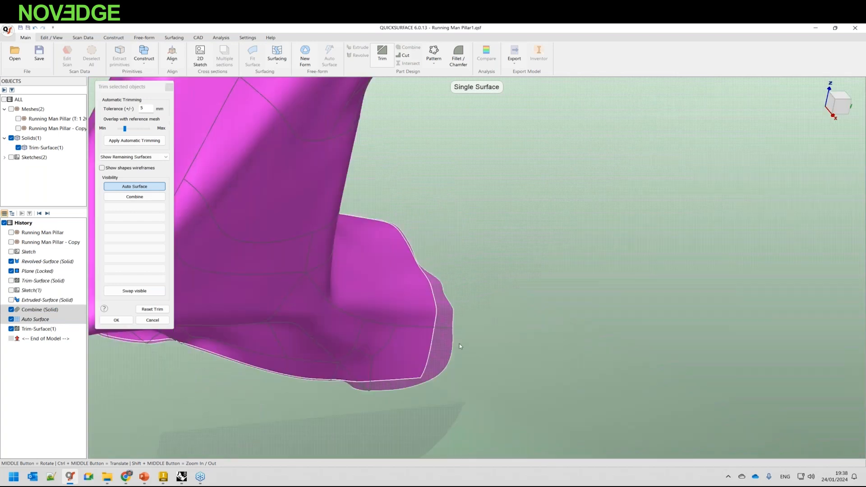
pyautogui.scroll(-5, 459, 344)
pyautogui.moveTo(474, 292); pyautogui.dragTo(391, 318, button='middle')
# Show only the Combine solid in the trim and remove its patches inside the outlines of the detached foot and the shin's upper end.
pyautogui.click(143, 198)
pyautogui.scroll(3, 407, 354)
pyautogui.scroll(3, 407, 353)
pyautogui.click(347, 316)
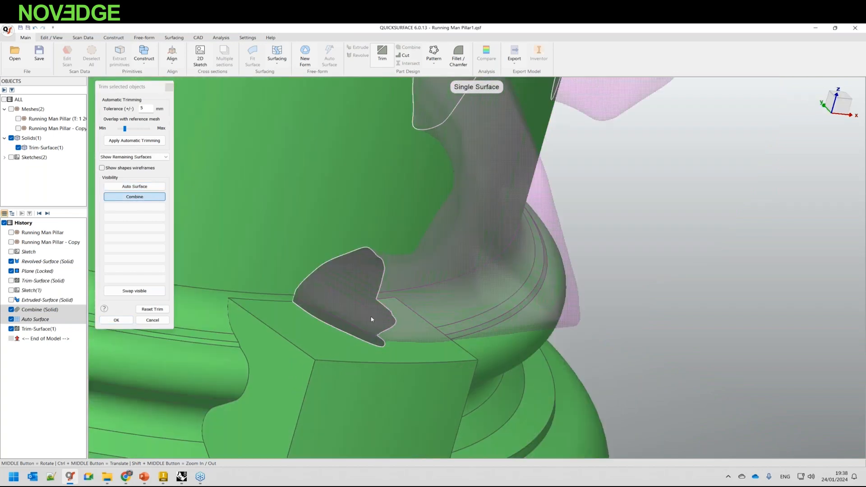
pyautogui.click(434, 107)
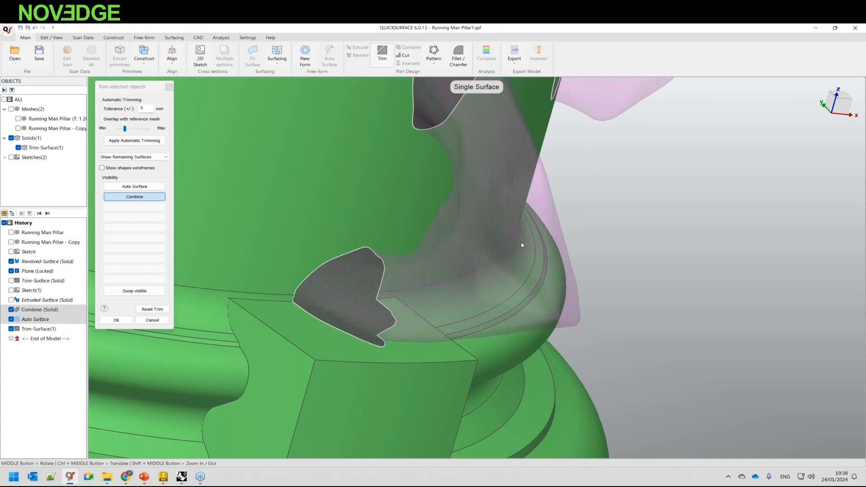
pyautogui.scroll(-6, 525, 195)
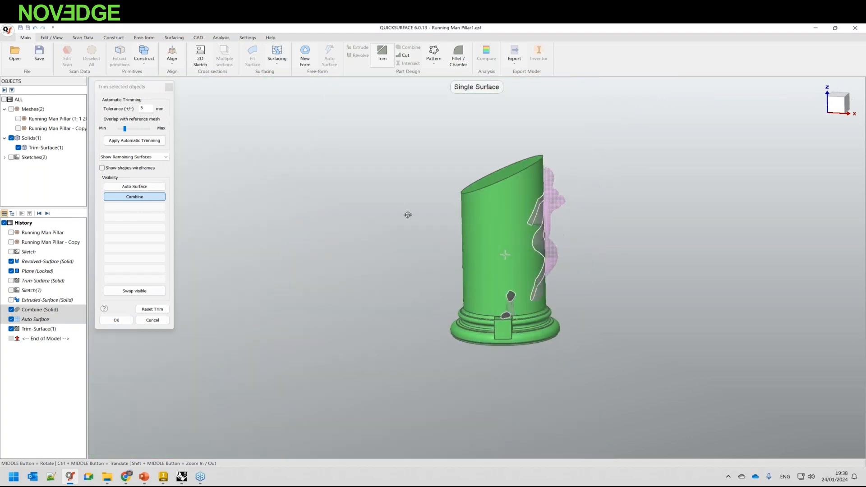
pyautogui.scroll(8, 523, 209)
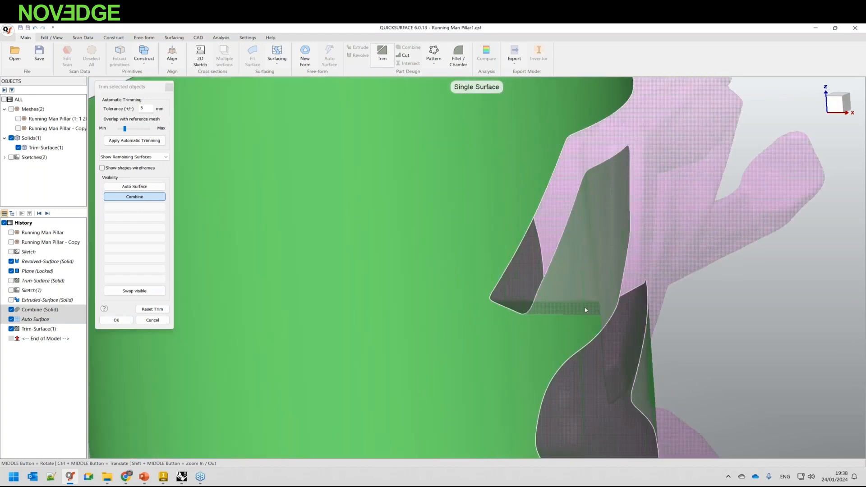
pyautogui.moveTo(482, 273); pyautogui.dragTo(405, 244, button='middle')
pyautogui.scroll(-6, 481, 228)
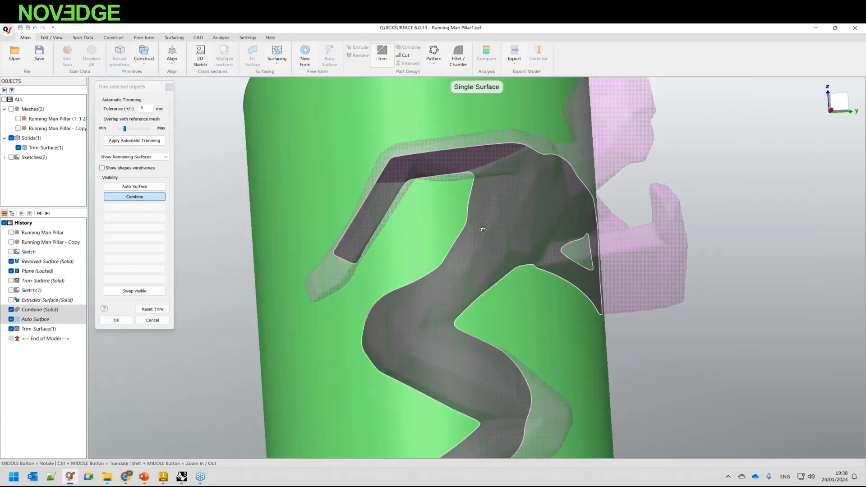
# Finish the trim between the Combine solid and the Auto Surface to form one solid.
pyautogui.moveTo(514, 252); pyautogui.dragTo(507, 270, button='middle')
pyautogui.scroll(3, 507, 270)
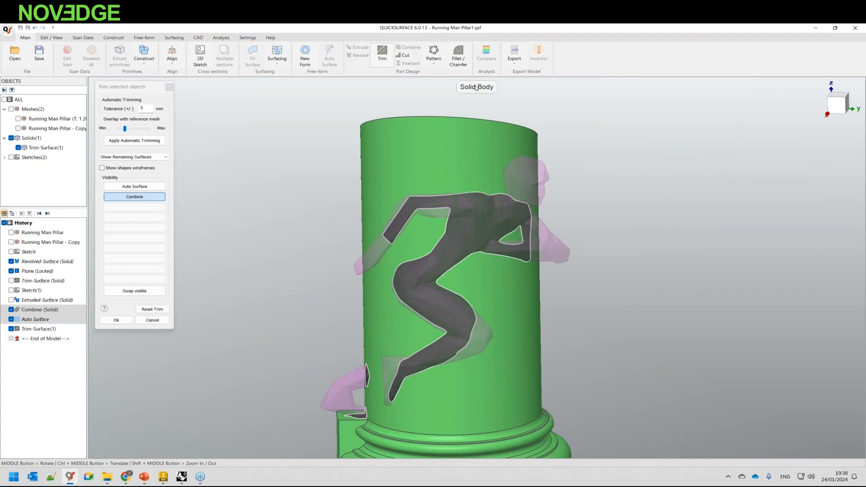
pyautogui.click(109, 327)
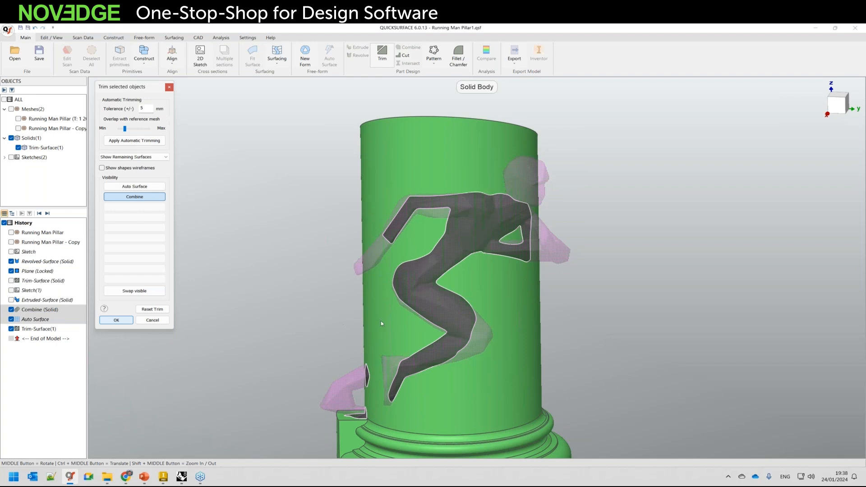
# Switch to Rhino and examine the rendered running man pillar polysurface from another angle, leaving it deselected.
pyautogui.click(187, 479)
pyautogui.middleClick(500, 307)
pyautogui.moveTo(500, 307); pyautogui.dragTo(595, 245, button='right')
pyautogui.click(420, 194)
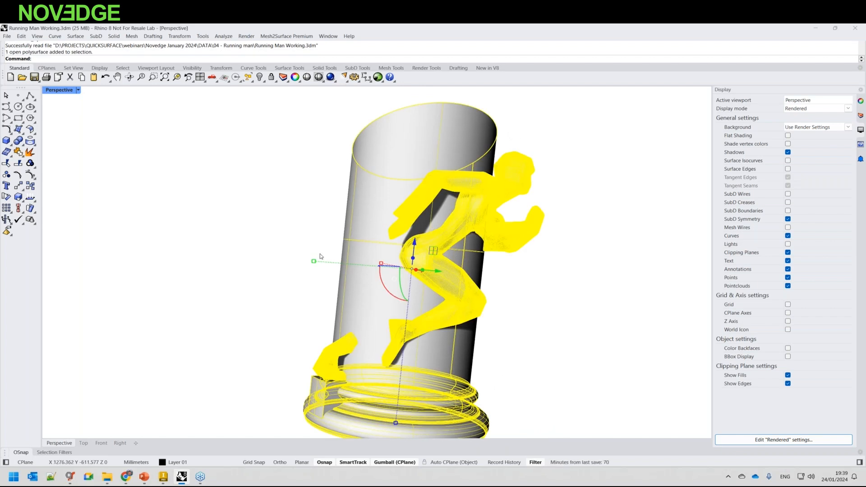
pyautogui.click(329, 270)
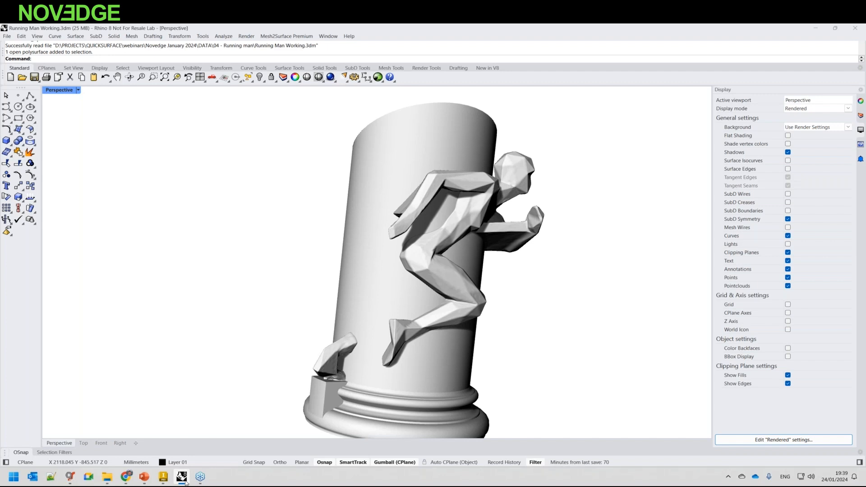
# Switch back to QUICKSURFACE and examine the trimmed pillar solid with the running figure.
pyautogui.click(72, 477)
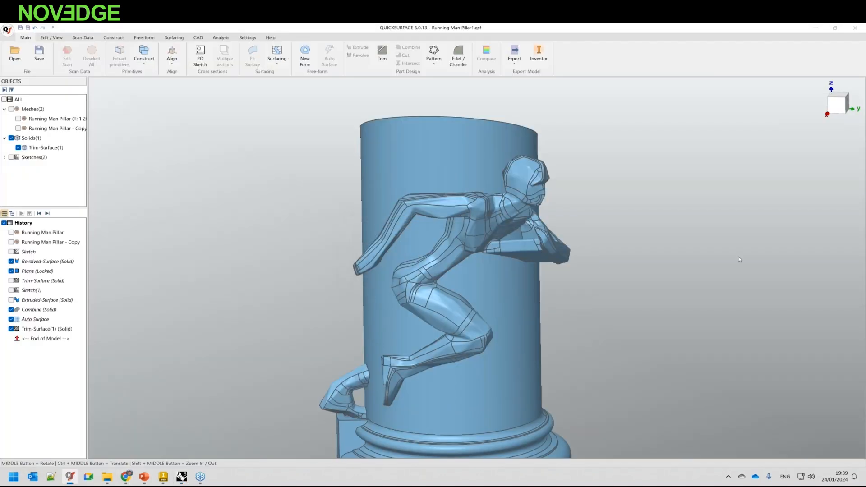
pyautogui.moveTo(559, 301); pyautogui.dragTo(498, 293, button='middle')
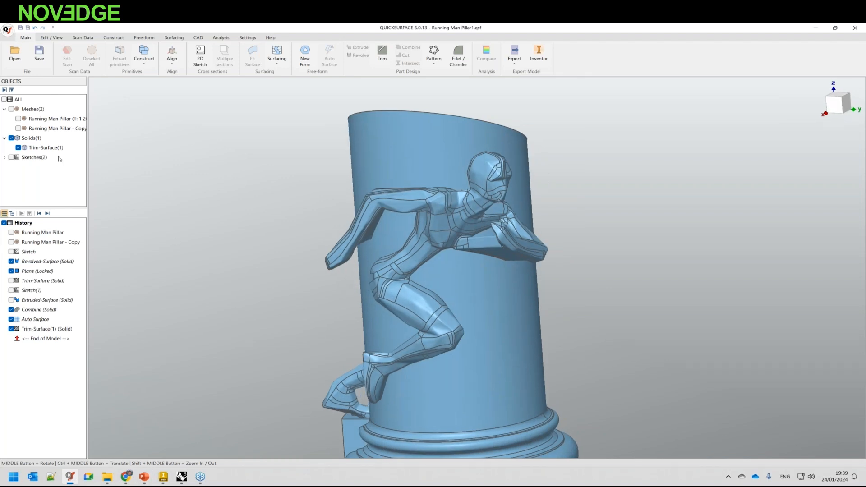
pyautogui.click(41, 148)
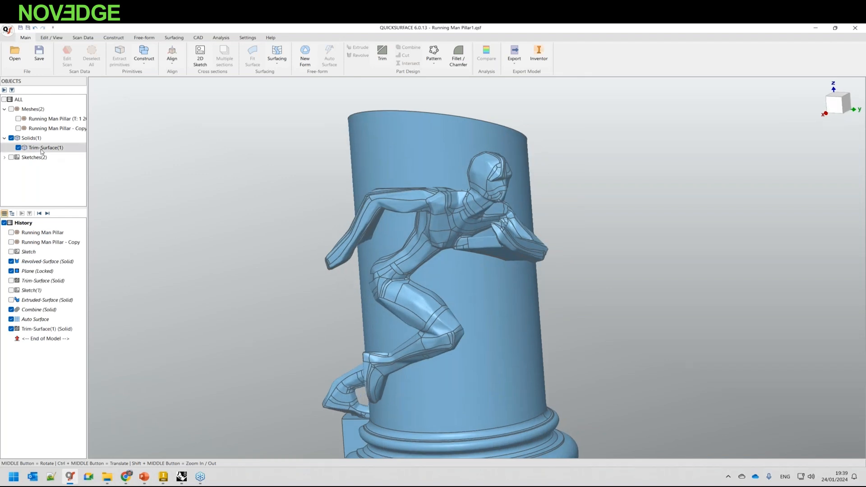
pyautogui.click(262, 214)
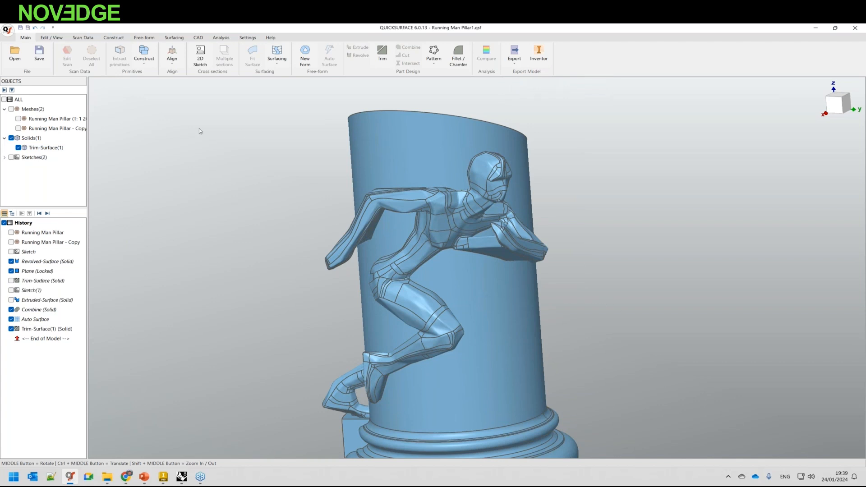
# Open hybrid machine element.qsf from the 05 - Machine element folder without saving changes to the running man project.
pyautogui.click(16, 54)
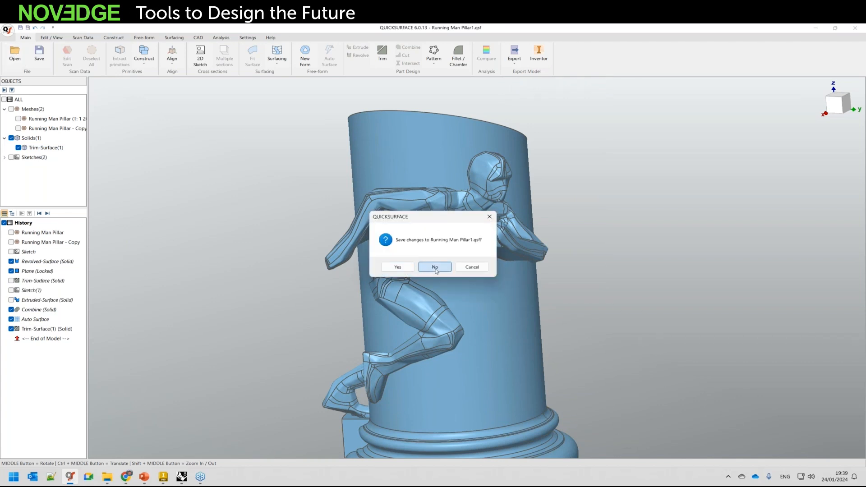
pyautogui.click(434, 267)
pyautogui.click(377, 85)
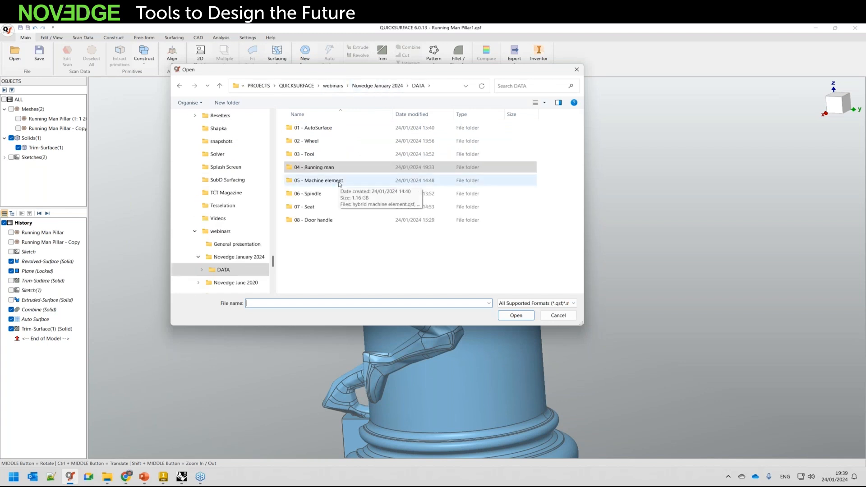
pyautogui.doubleClick(339, 182)
pyautogui.doubleClick(328, 131)
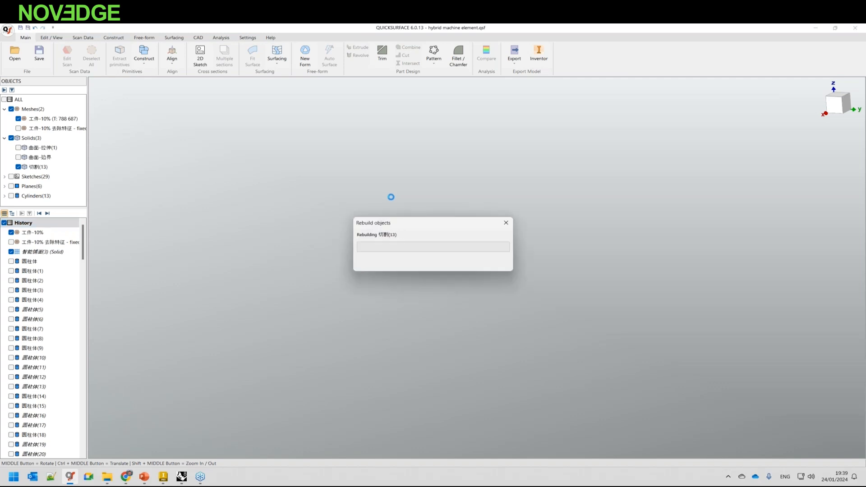
# Compare the 工件-10% scan mesh with the 切割(13) solid, leaving only the solid visible.
pyautogui.click(18, 167)
pyautogui.moveTo(540, 280); pyautogui.dragTo(393, 189, button='middle')
pyautogui.scroll(3, 509, 268)
pyautogui.moveTo(508, 303); pyautogui.dragTo(541, 303, button='middle')
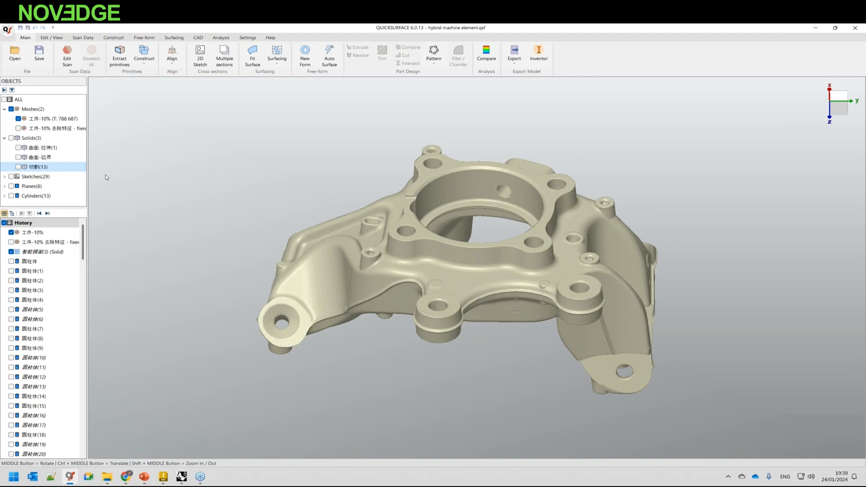
pyautogui.click(18, 166)
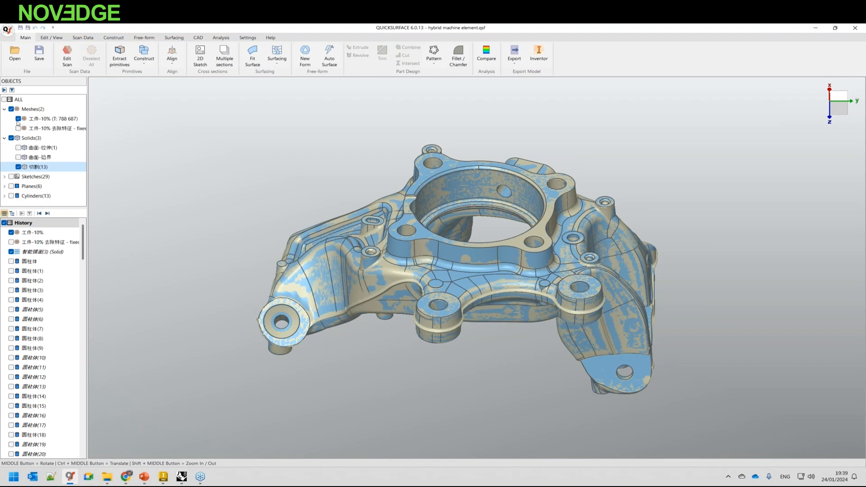
pyautogui.click(18, 119)
# Examine the machine element solid from several sides, including its underside, central bore and bolt holes.
pyautogui.moveTo(372, 342); pyautogui.dragTo(450, 271, button='middle')
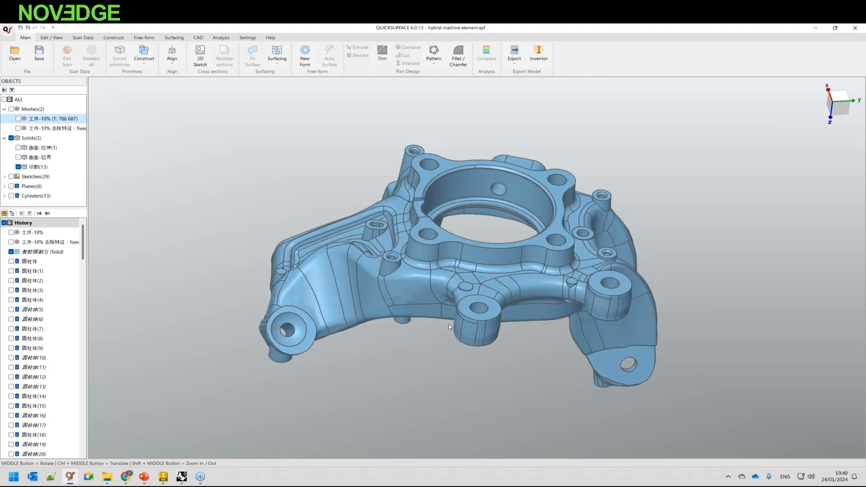
pyautogui.scroll(3, 490, 225)
pyautogui.moveTo(498, 361); pyautogui.dragTo(451, 293, button='middle')
pyautogui.scroll(-3, 469, 253)
pyautogui.moveTo(469, 252); pyautogui.dragTo(481, 262, button='middle')
pyautogui.scroll(4, 455, 292)
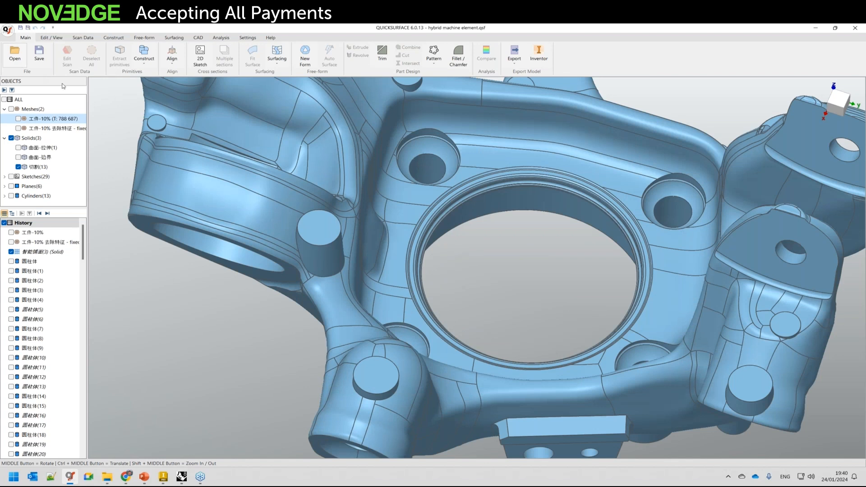
# Switch to Rhino to view the front of the running man pillar, and return to QUICKSURFACE.
pyautogui.moveTo(200, 477)
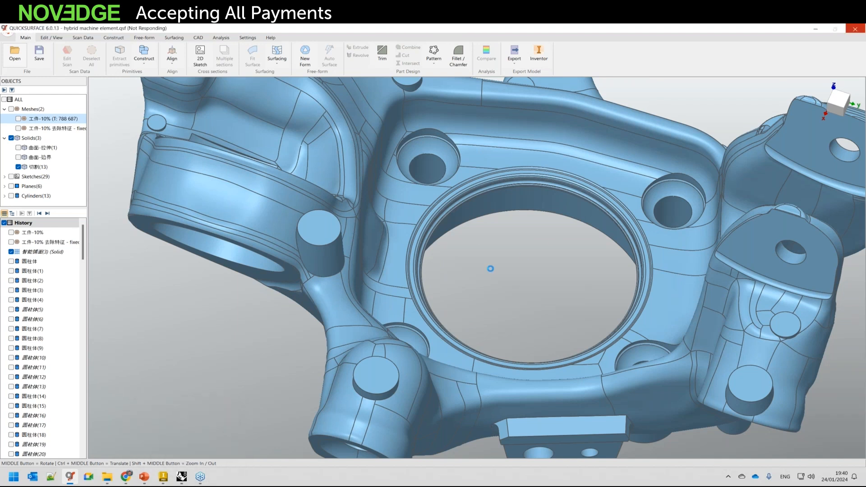
pyautogui.click(187, 481)
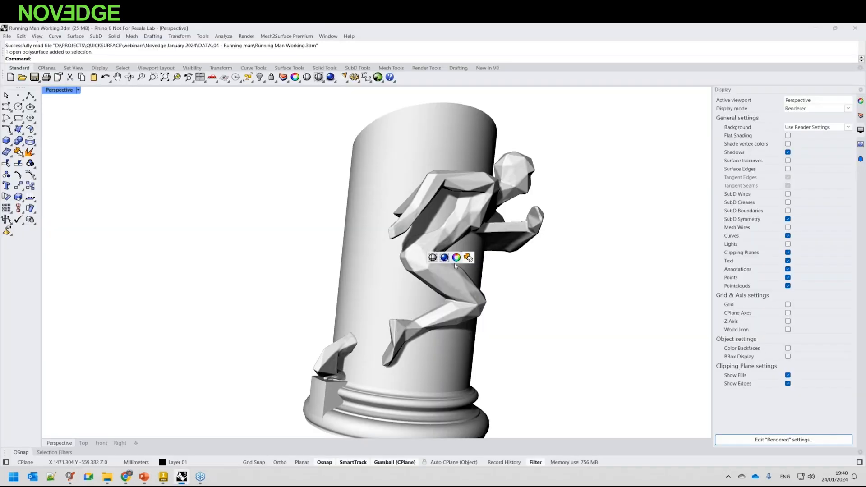
pyautogui.moveTo(528, 280); pyautogui.dragTo(462, 280, button='right')
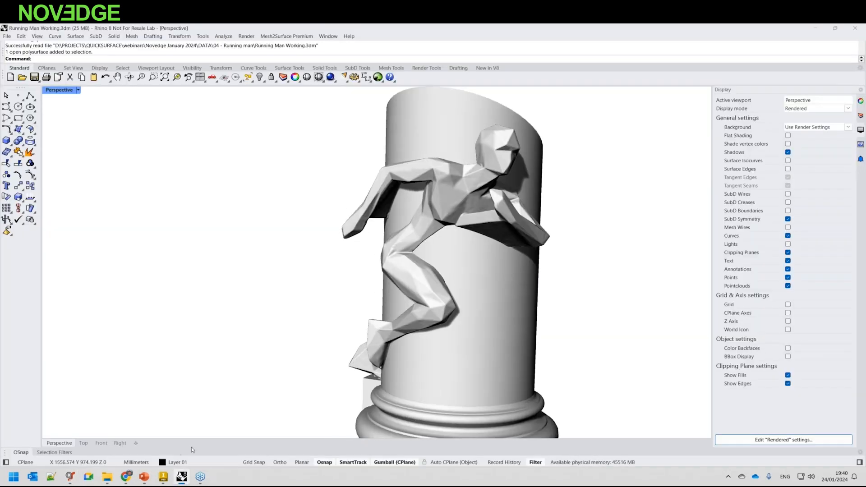
pyautogui.click(72, 478)
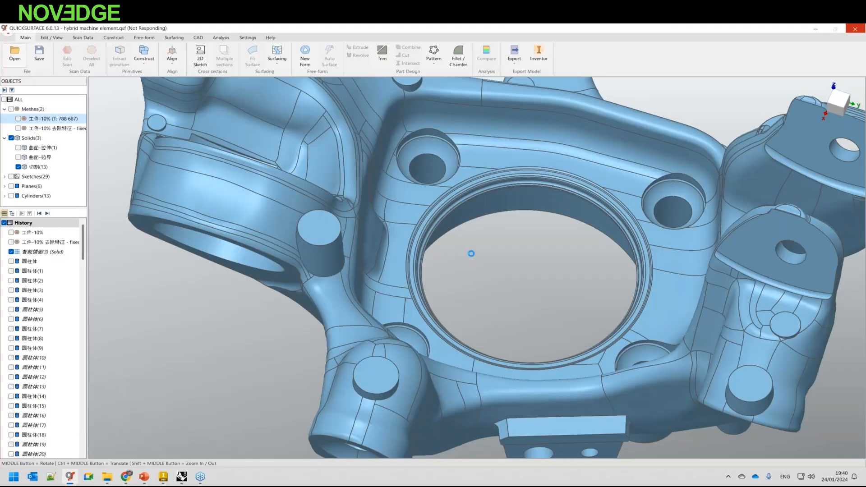
# Open backrest2-10.qsf from the 07 - Seat folder without saving changes to the machine element project.
pyautogui.click(447, 267)
pyautogui.click(342, 85)
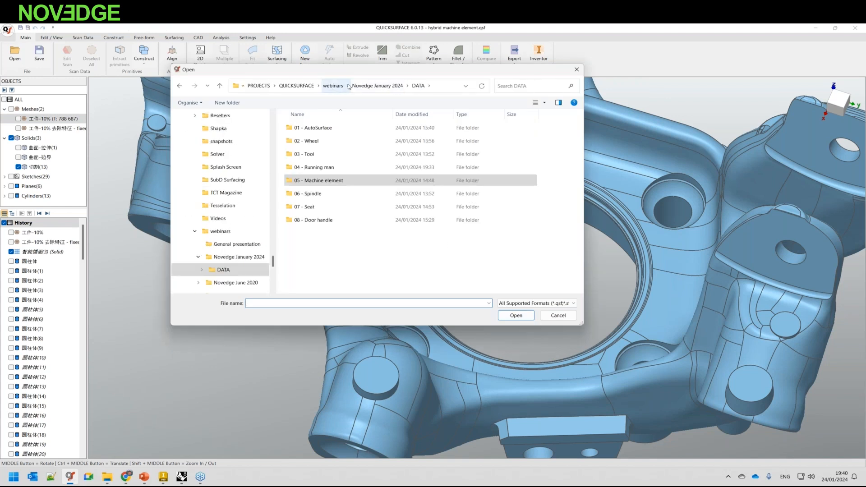
pyautogui.doubleClick(308, 208)
pyautogui.doubleClick(302, 127)
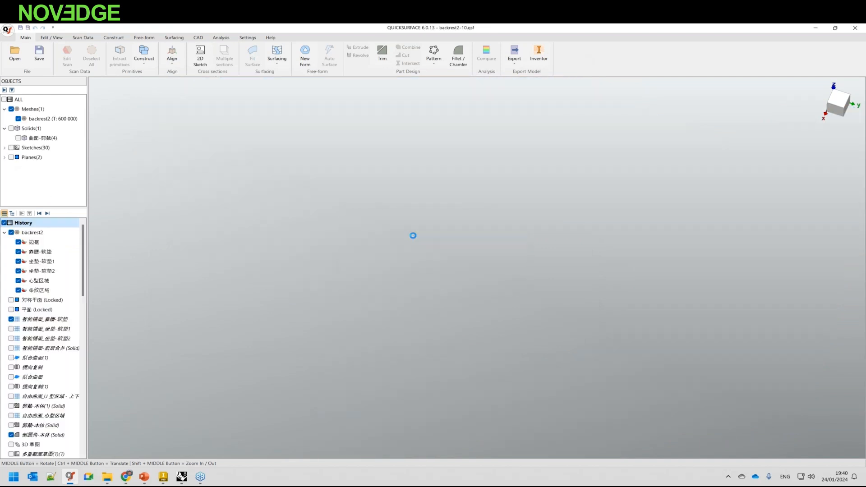
# Show the 曲面-剪裁(4) seat solid over the backrest2 mesh, and hide the mesh to inspect the solid alone.
pyautogui.moveTo(534, 371)
pyautogui.mouseDown(button='middle')
pyautogui.moveTo(348, 257)
pyautogui.moveTo(207, 243)
pyautogui.moveTo(429, 199)
pyautogui.moveTo(303, 226)
pyautogui.moveTo(477, 252)
pyautogui.mouseUp(button='middle')
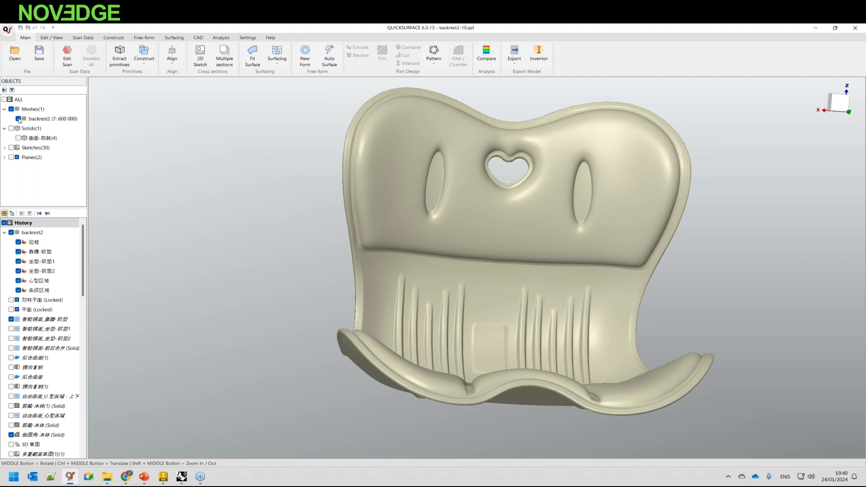
pyautogui.click(12, 128)
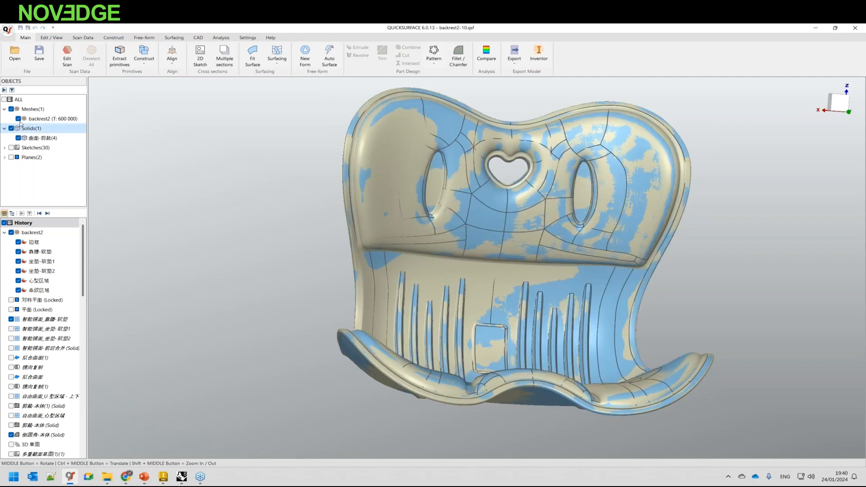
pyautogui.click(18, 119)
pyautogui.moveTo(524, 252); pyautogui.dragTo(473, 268, button='middle')
pyautogui.scroll(-3, 472, 267)
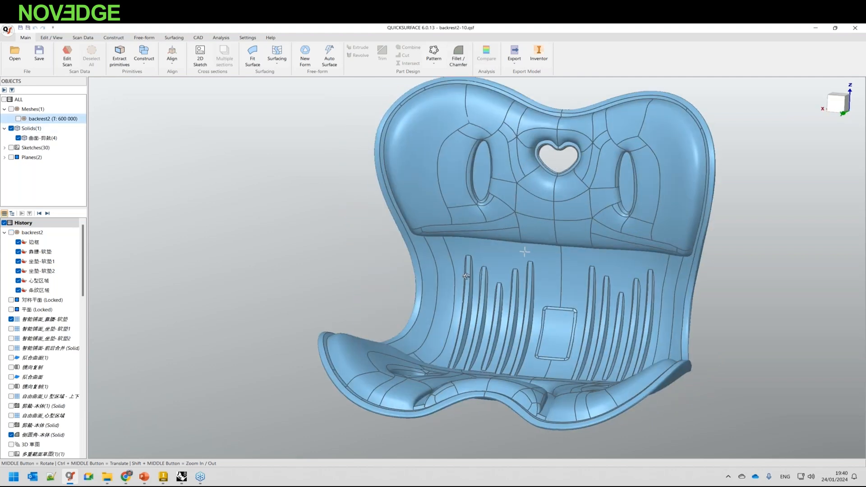
# Open the backrest's free-form surface for editing, examine its control net, and close it to view the full seat solid.
pyautogui.rightClick(39, 320)
pyautogui.click(58, 323)
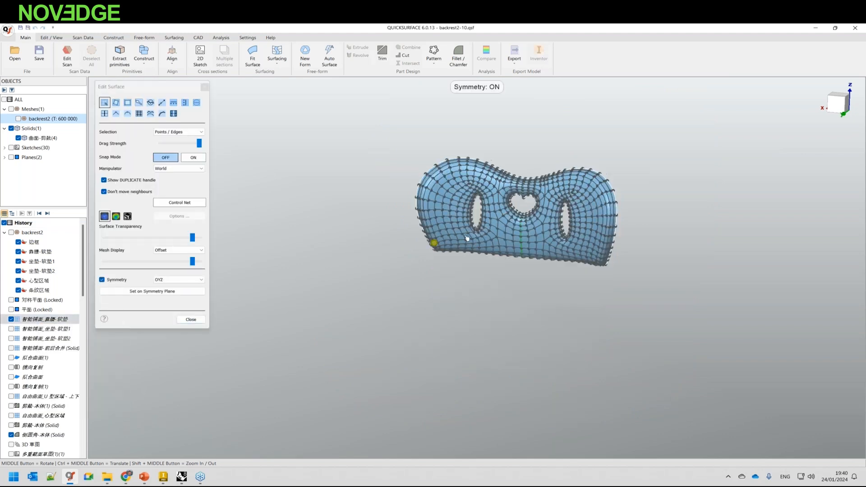
pyautogui.scroll(3, 519, 196)
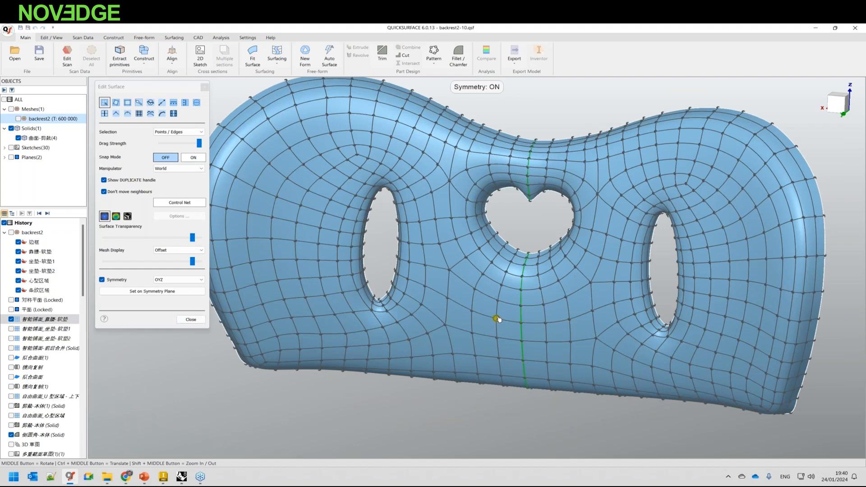
pyautogui.click(191, 320)
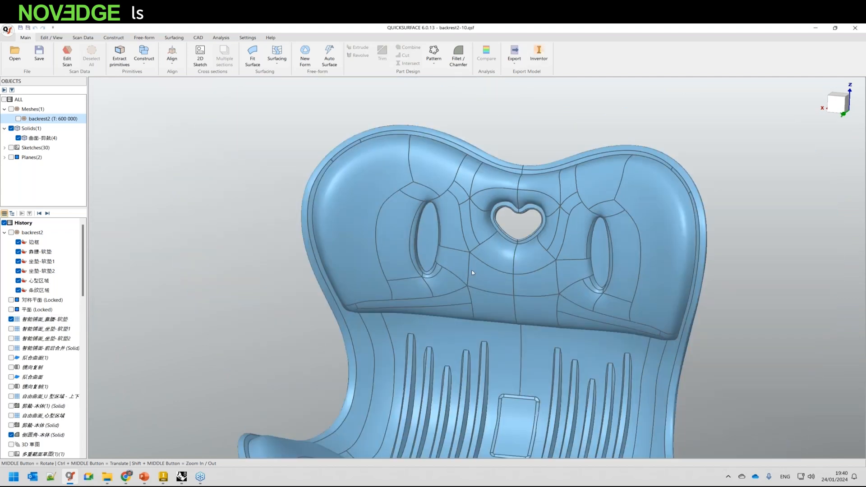
pyautogui.moveTo(453, 346); pyautogui.dragTo(455, 402, button='middle')
pyautogui.scroll(-2, 460, 270)
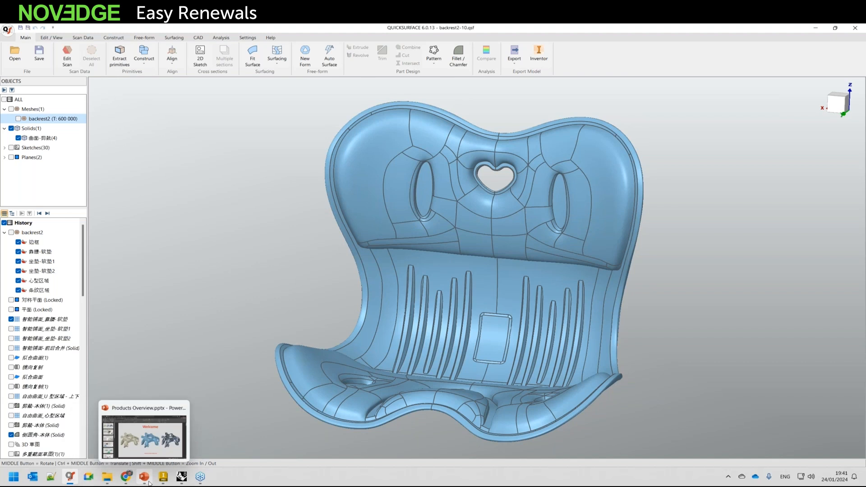
# Switch to the Products Overview presentation in PowerPoint and advance to the Benefits slide.
pyautogui.click(149, 483)
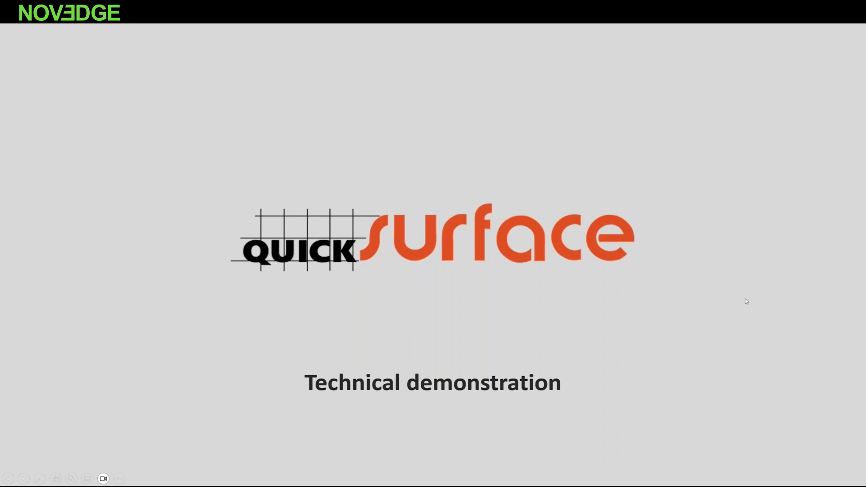
pyautogui.click(461, 180)
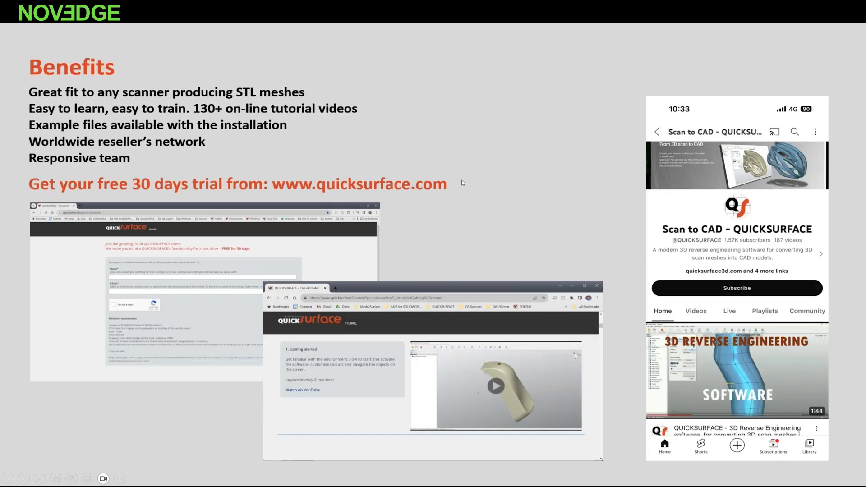
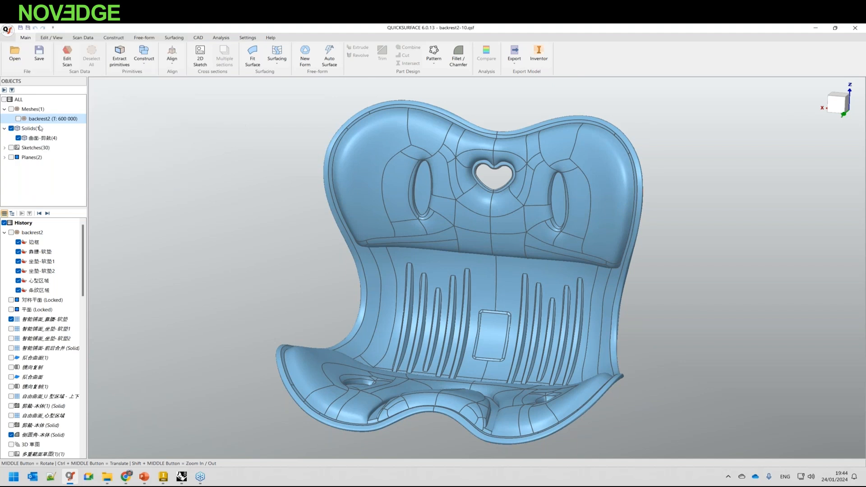
# Display only the backrest2 mesh, review its scan data editing tools, and close them without editing.
pyautogui.click(19, 118)
pyautogui.click(18, 119)
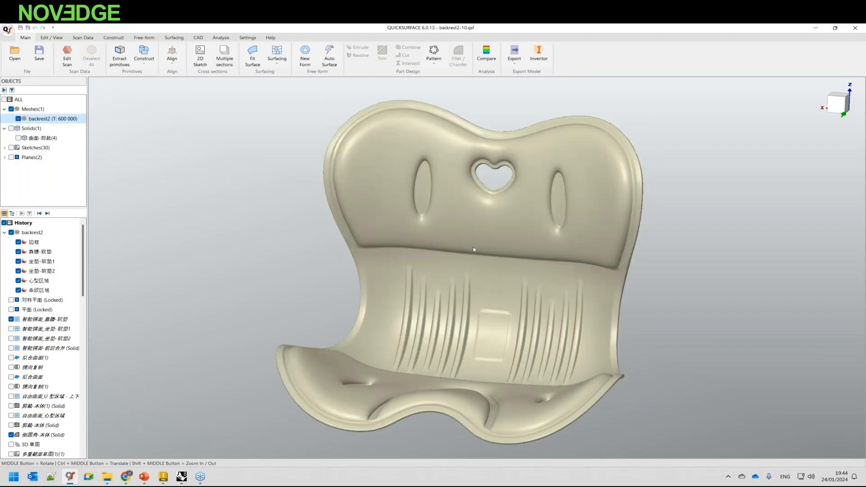
pyautogui.click(83, 37)
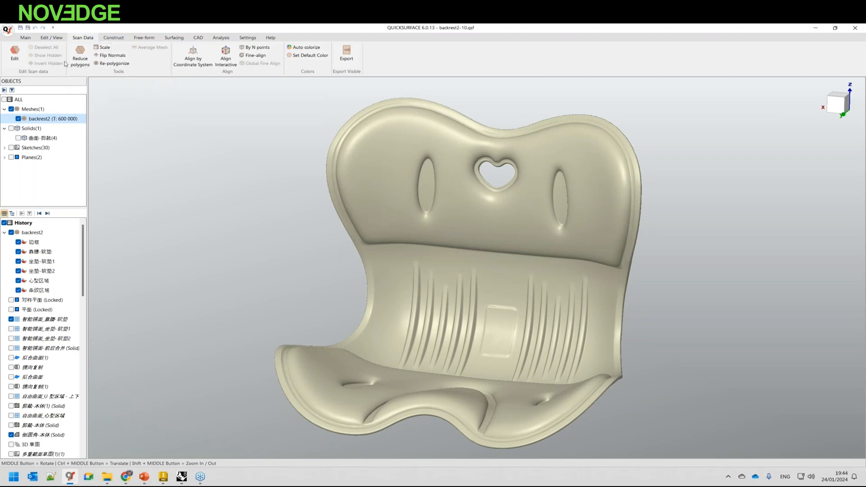
pyautogui.click(14, 53)
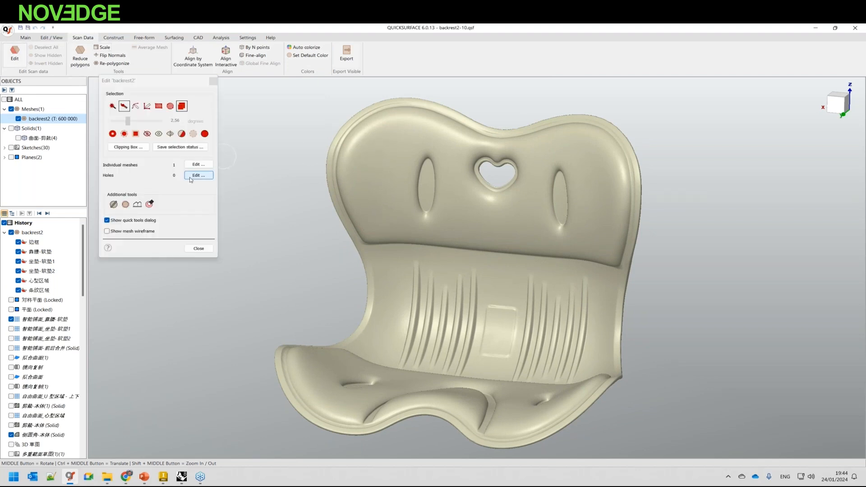
pyautogui.click(198, 249)
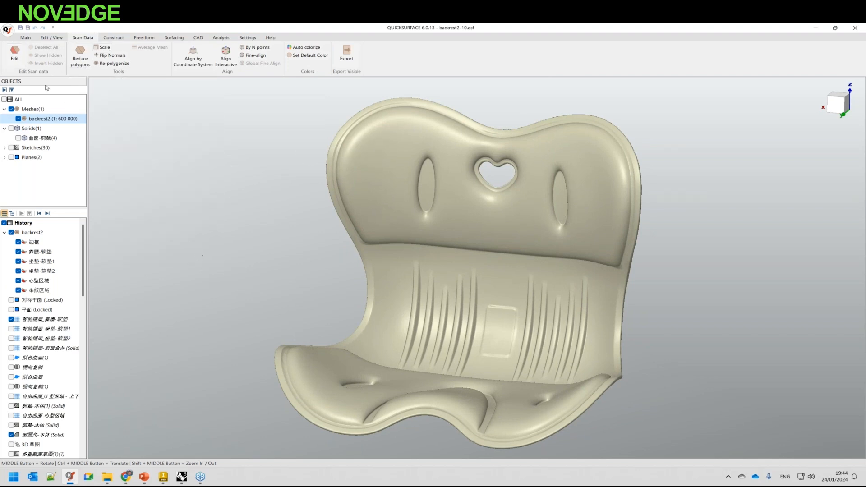
# Discard changes to backrest2-10.qsf and open wheel.qsf from the 02 - Wheel folder.
pyautogui.click(7, 30)
pyautogui.click(104, 97)
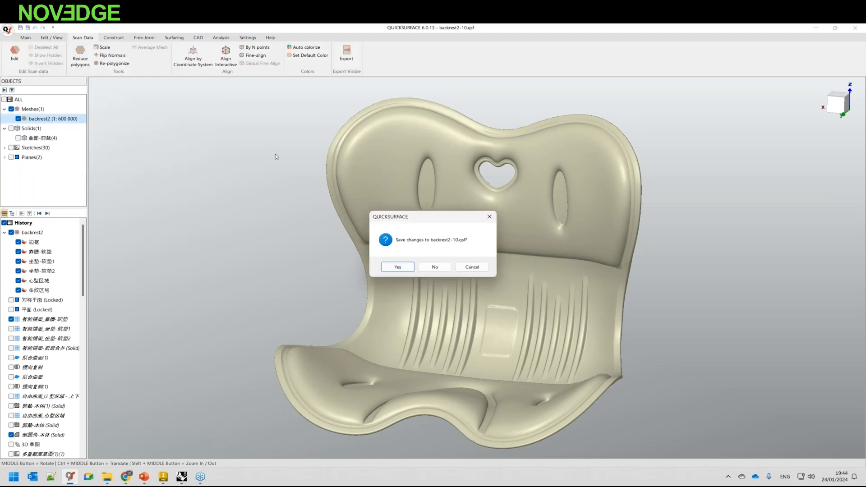
pyautogui.click(434, 266)
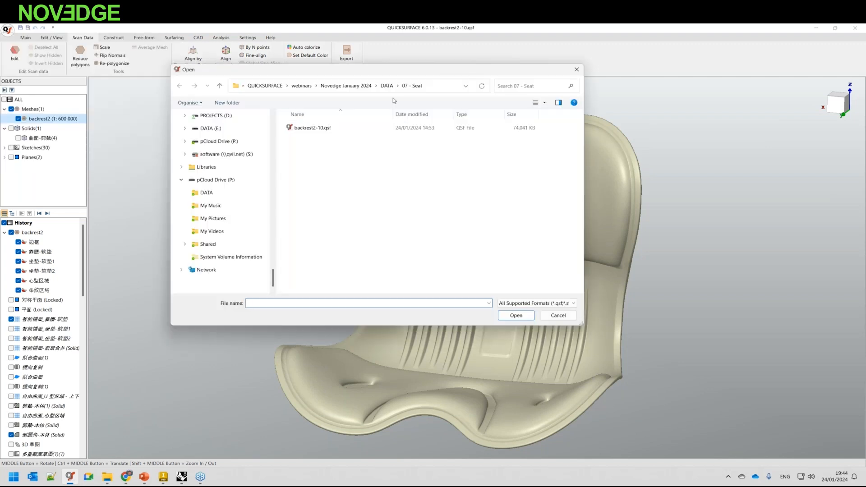
pyautogui.doubleClick(310, 142)
pyautogui.click(309, 130)
pyautogui.doubleClick(310, 129)
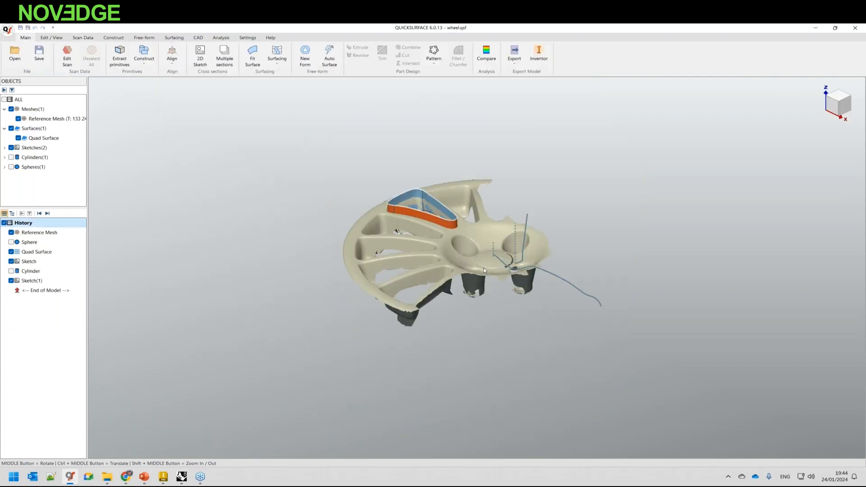
# Examine the wheel's Reference Mesh around the hub with its scan editing tools, and close them without editing.
pyautogui.scroll(5, 408, 245)
pyautogui.doubleClick(403, 244)
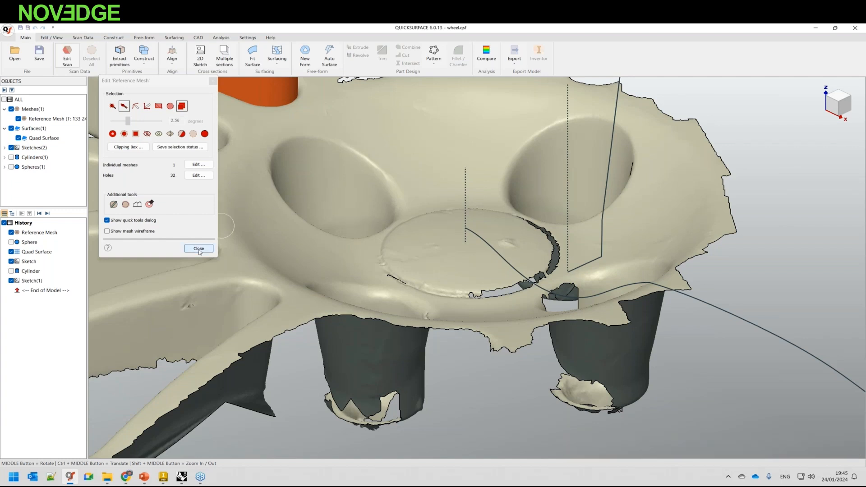
pyautogui.click(213, 81)
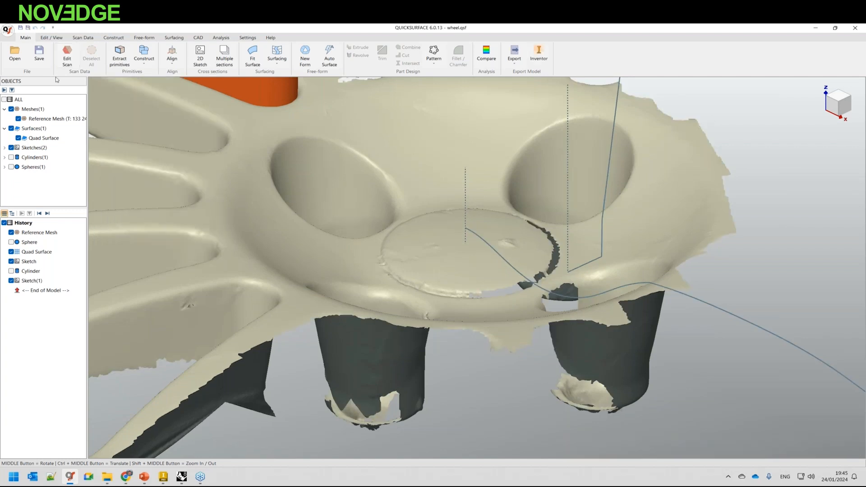
# Discard changes to wheel.qsf and open the project file in the 06 - Spindle folder.
pyautogui.click(15, 60)
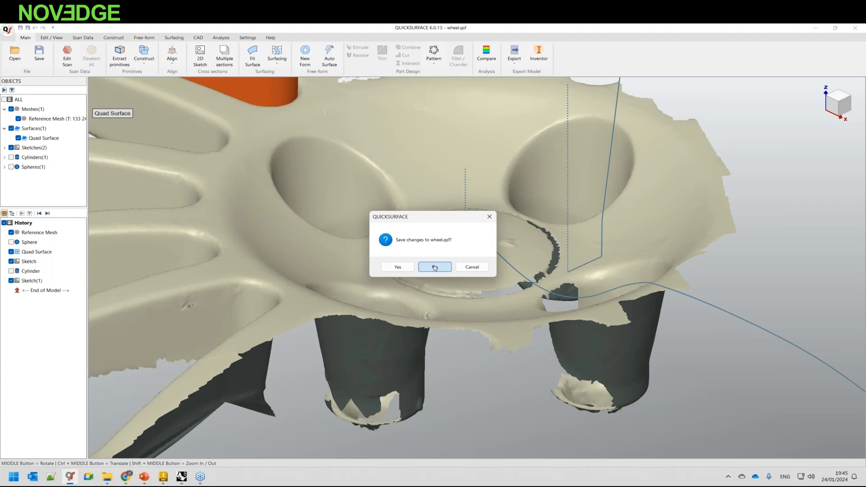
pyautogui.click(420, 268)
pyautogui.click(389, 91)
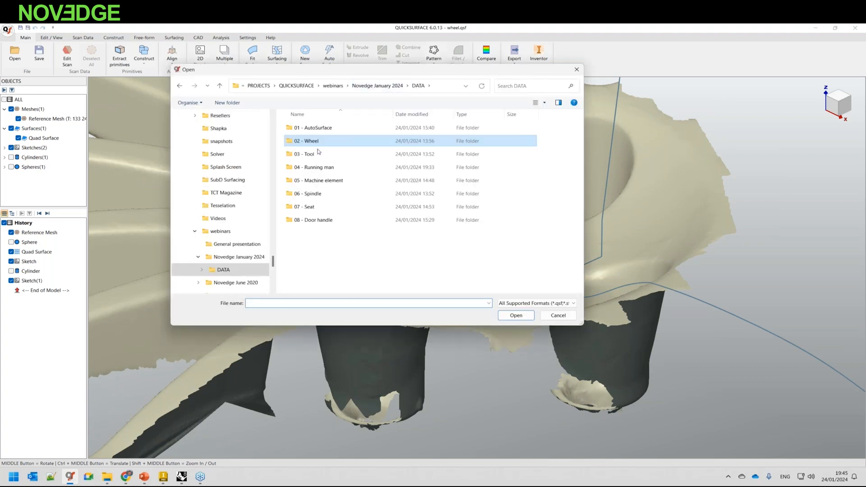
pyautogui.doubleClick(313, 193)
pyautogui.doubleClick(321, 132)
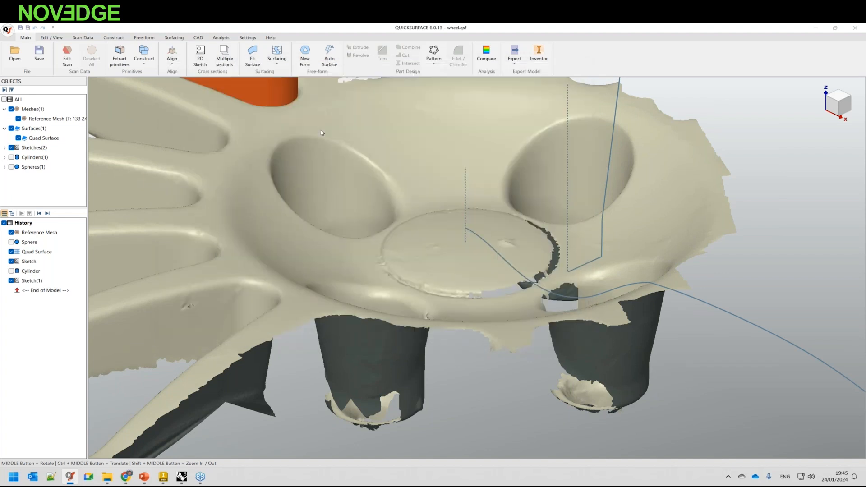